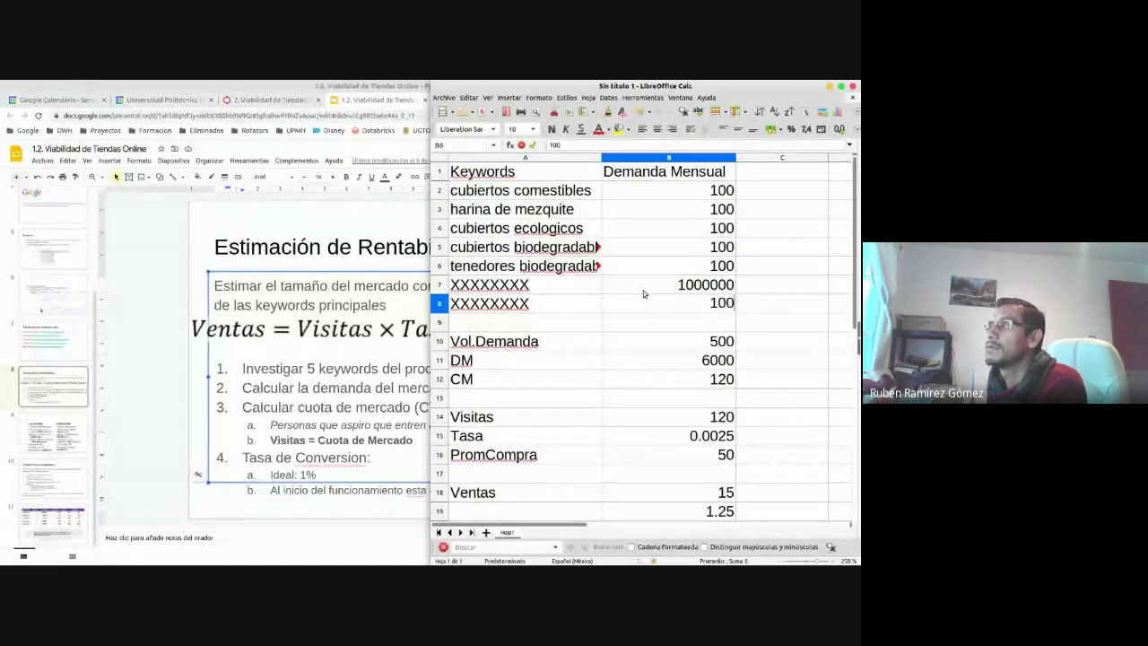
Set the demand of the second XXXXXXXX keyword in B8 to 1000000 and extend the Vol.Demanda sum to B2:B8
key("Return")
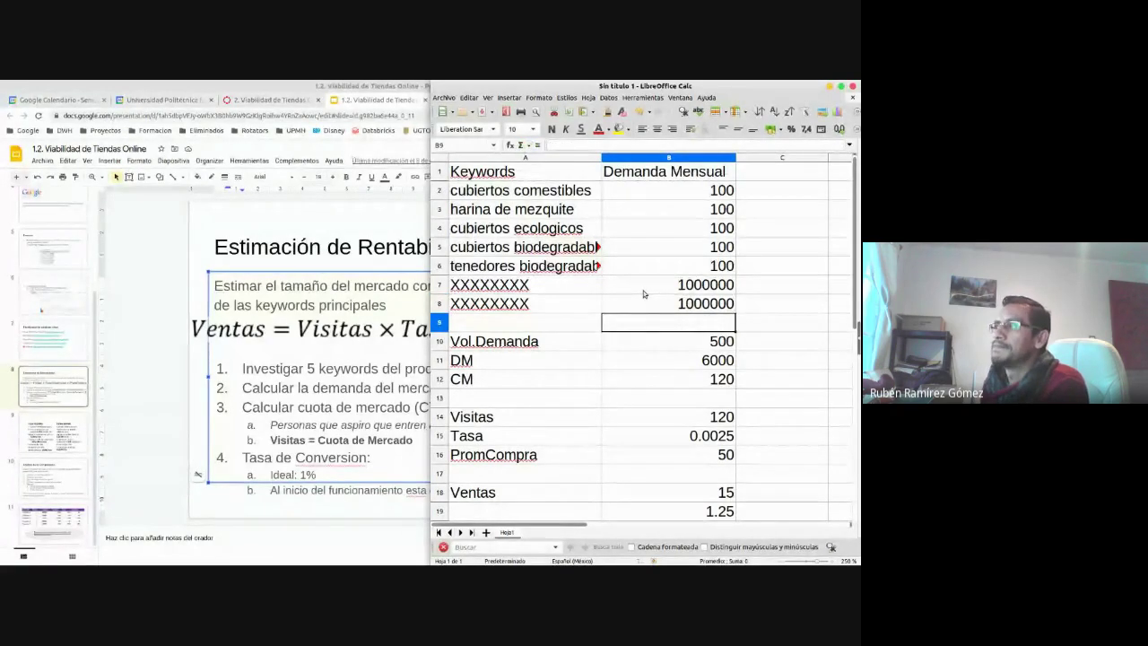
left_click(646, 344)
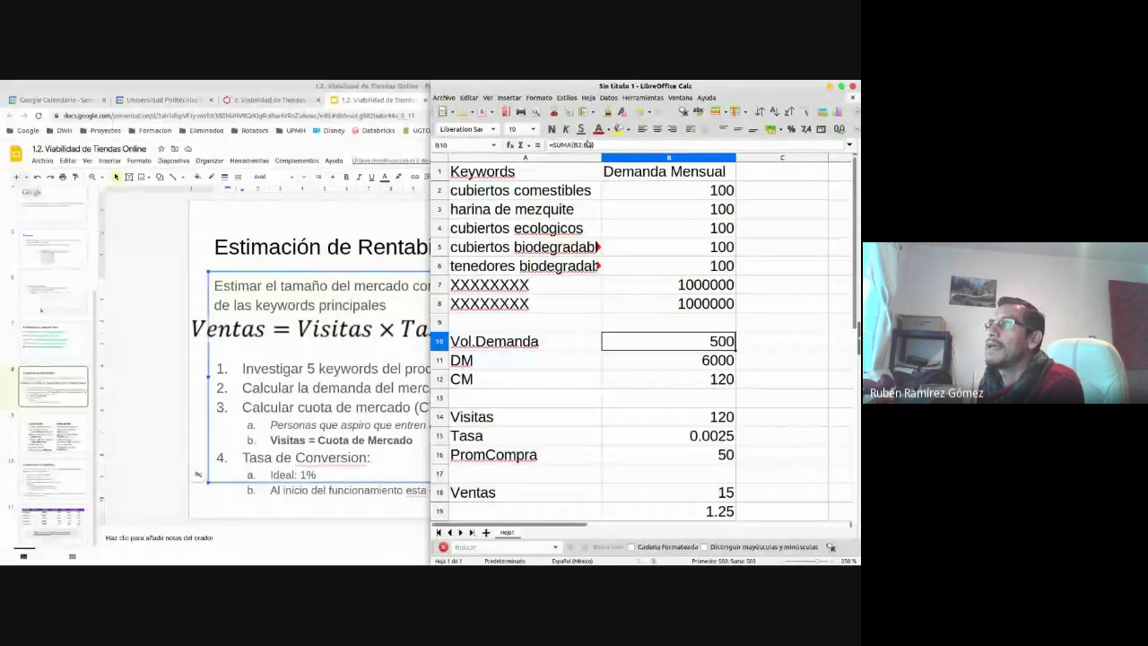
key("F2")
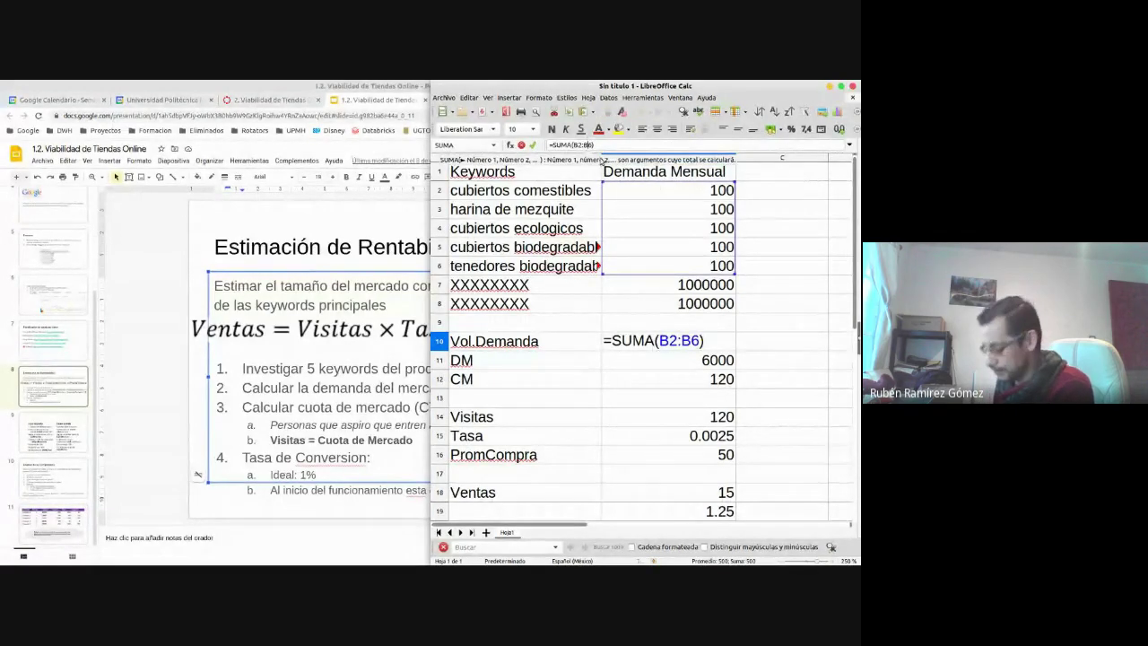
key("Left")
key("BackSpace")
type("8")
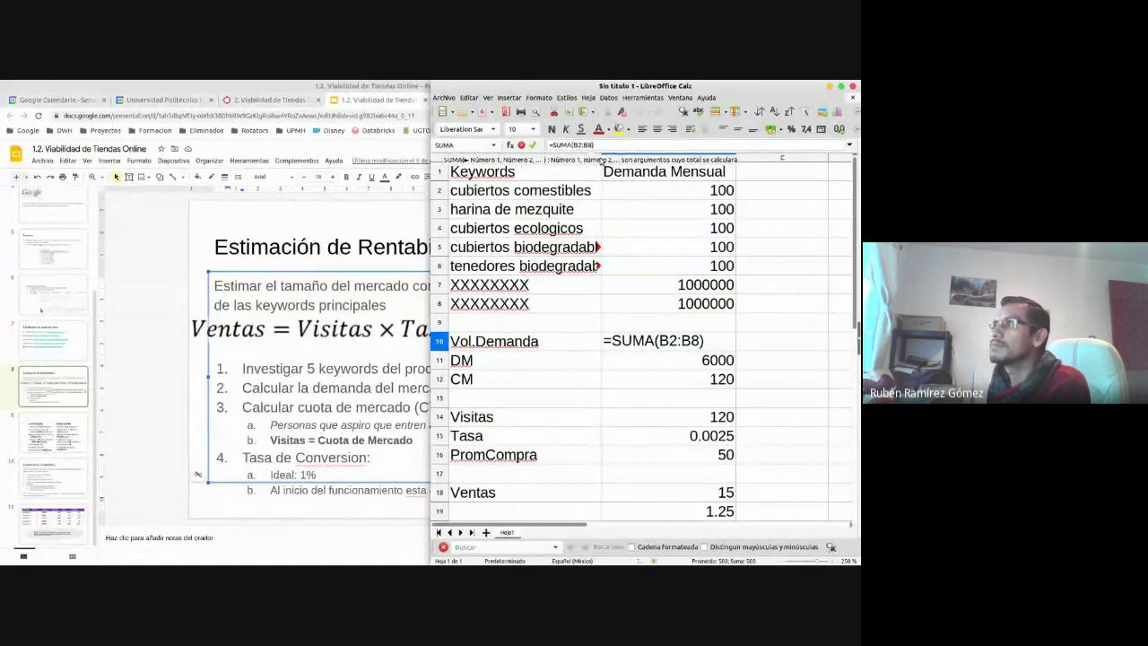
key("Return")
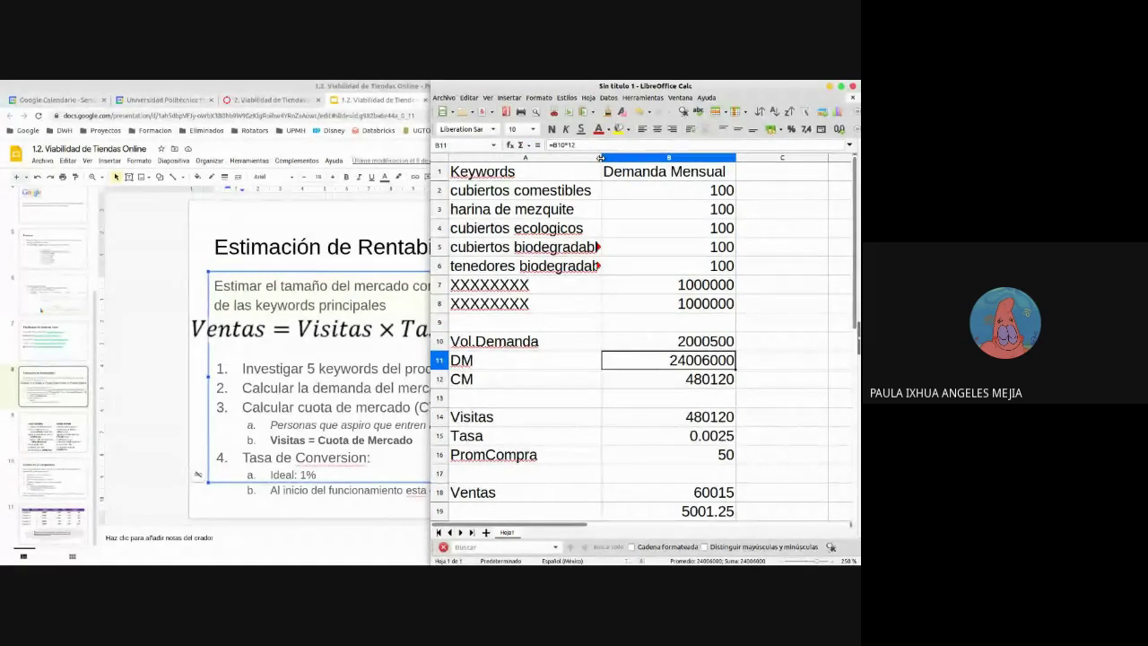
Examine the Vol.Demanda, DM and CM formulas and the list of keywords in A2:A8
key("Up")
key("Down")
key("Down")
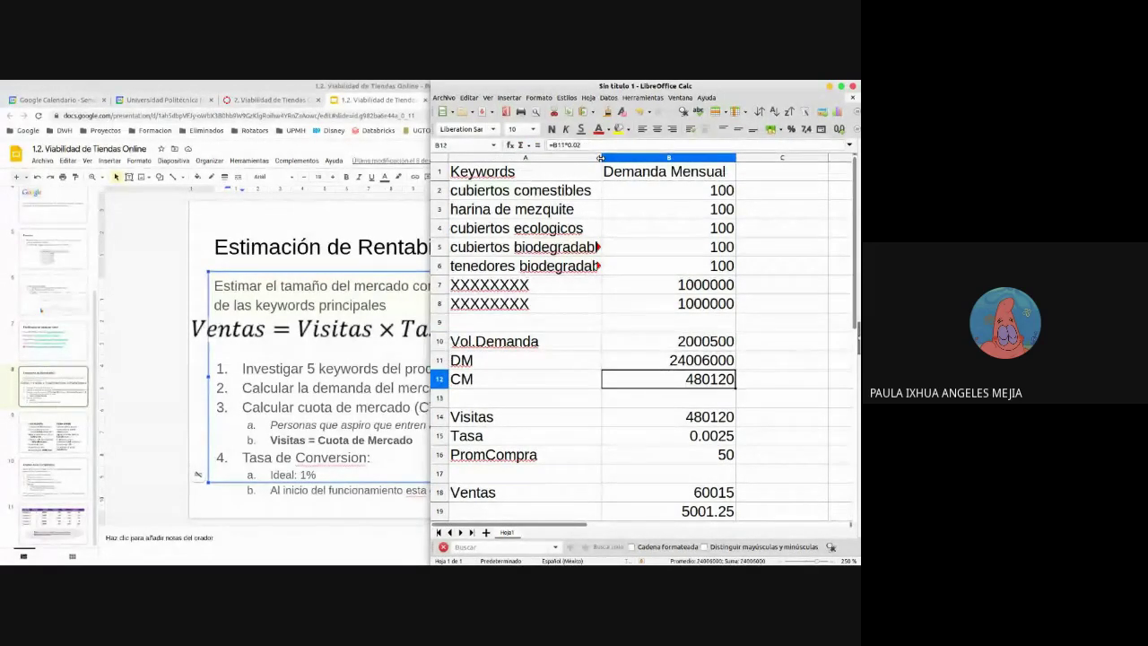
key("Up")
key("Up")
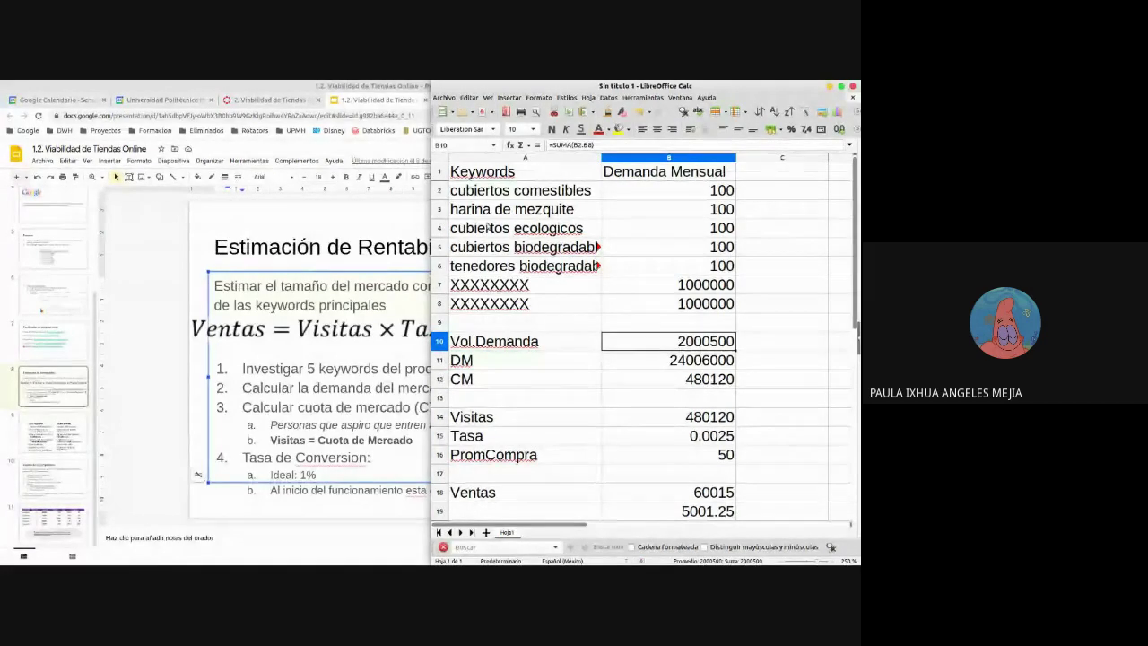
left_click(493, 189)
left_click(493, 176)
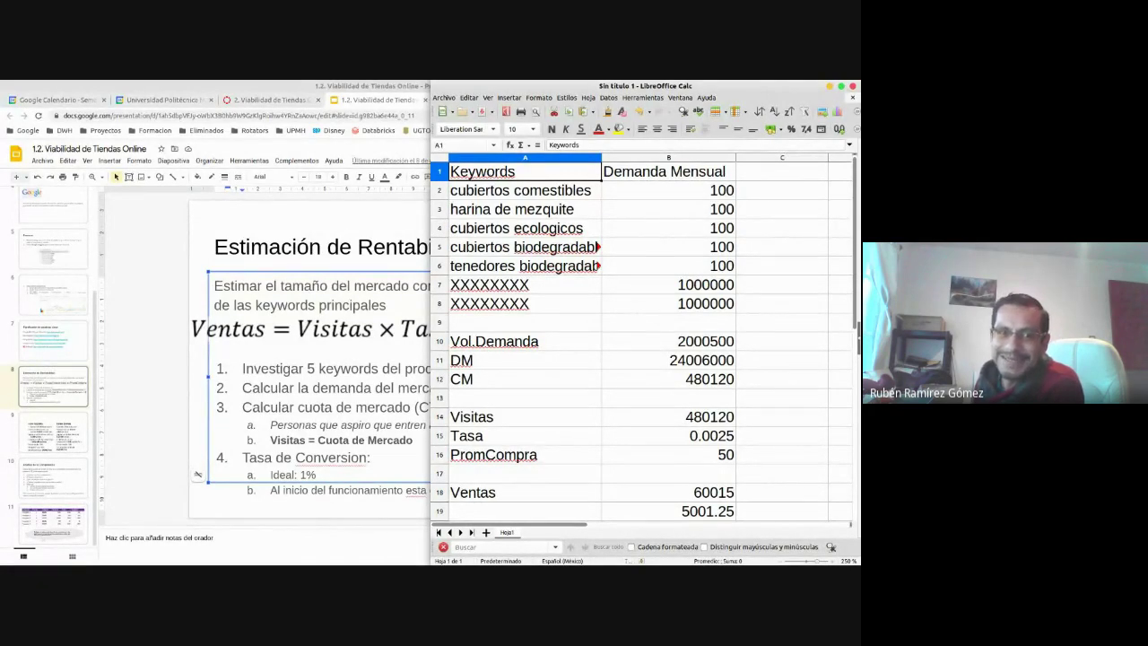
left_click_drag(554, 193, 556, 311)
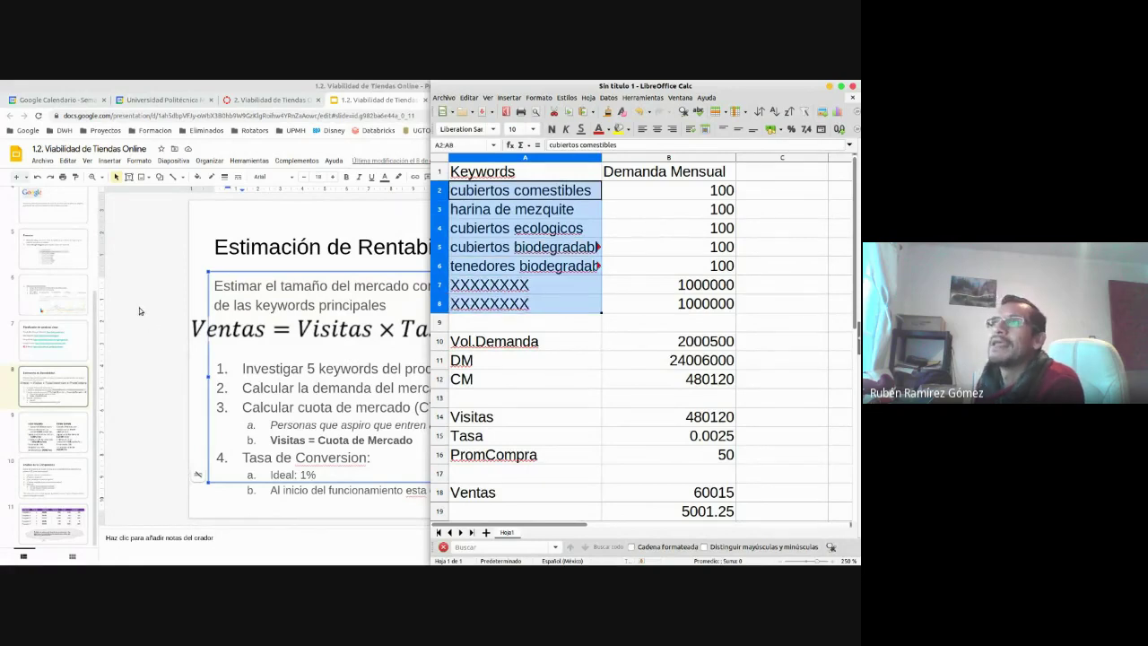
Switch to the Google Ads keyword plan, add the keyword cubiertos to the search and get the results
left_click(179, 279)
left_click(485, 99)
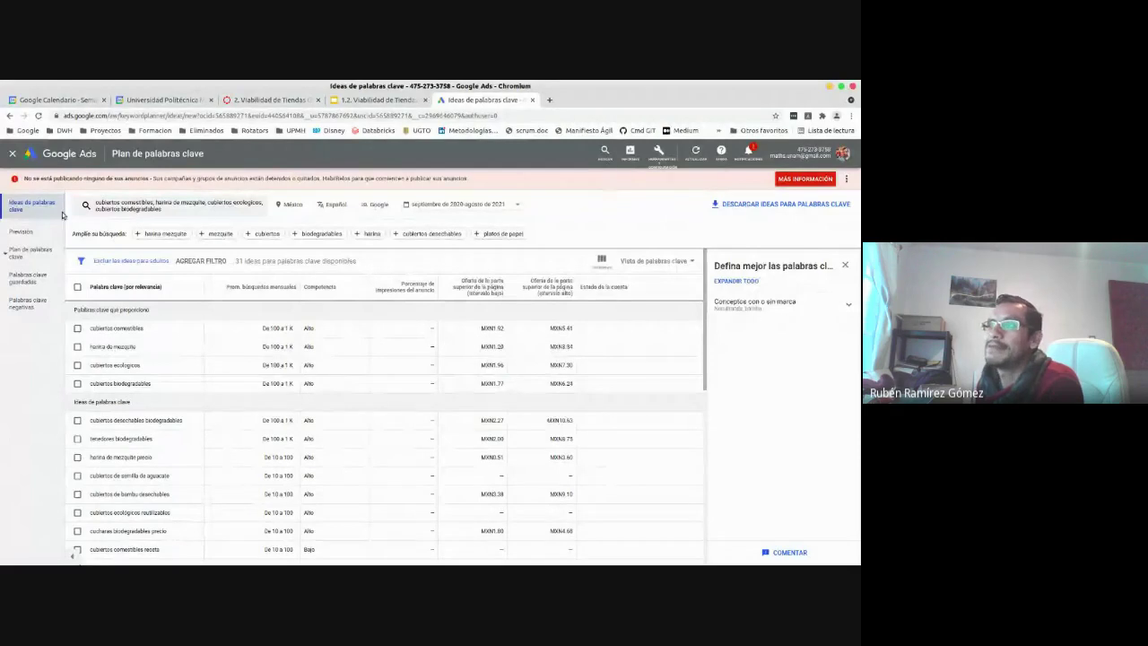
left_click(238, 209)
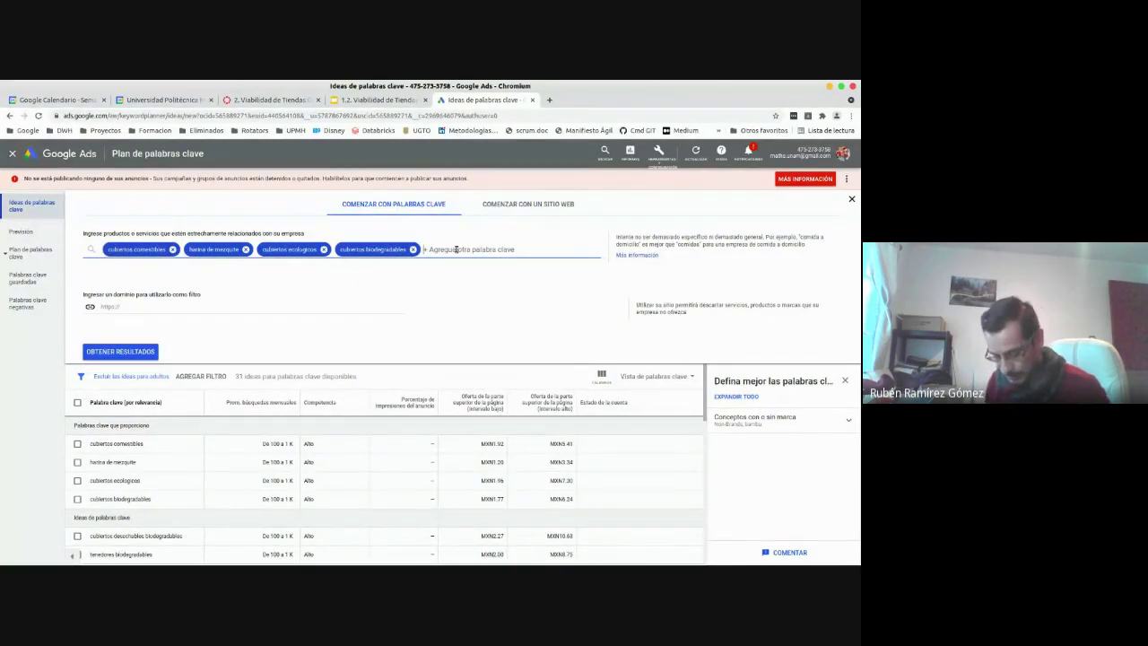
type("cubiertos")
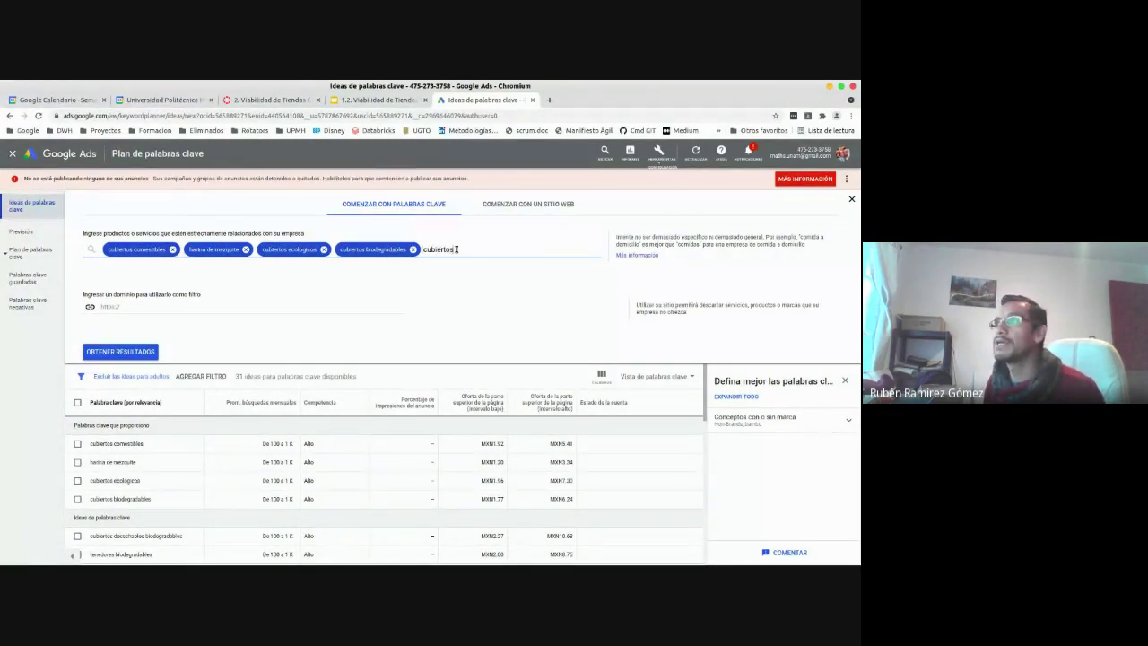
key("Return")
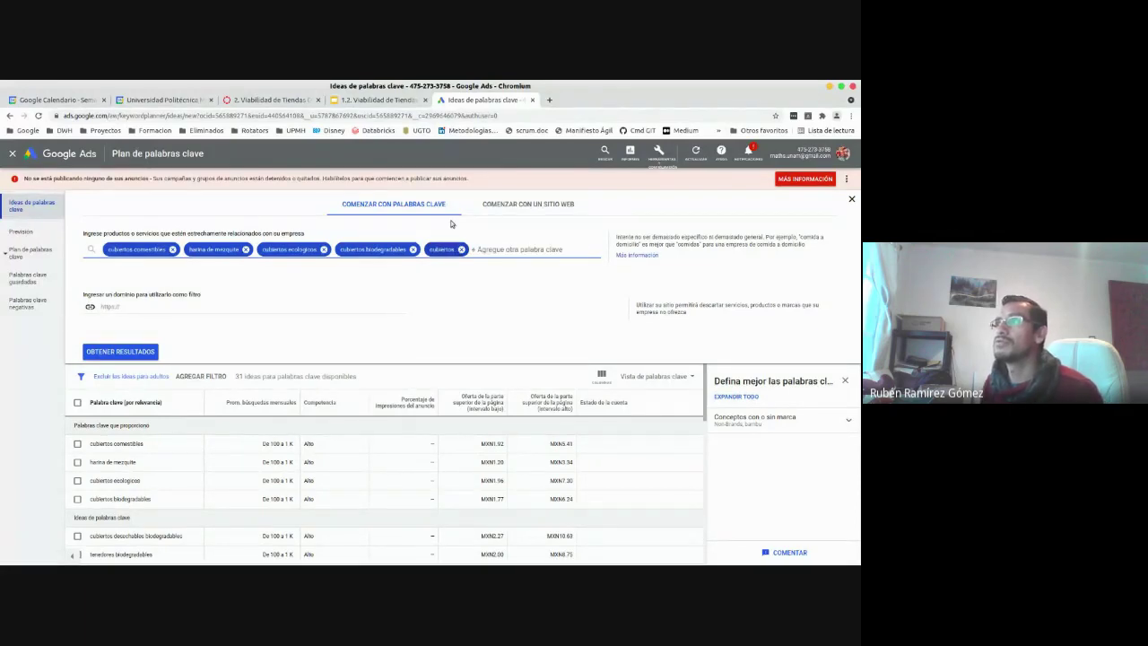
left_click(118, 354)
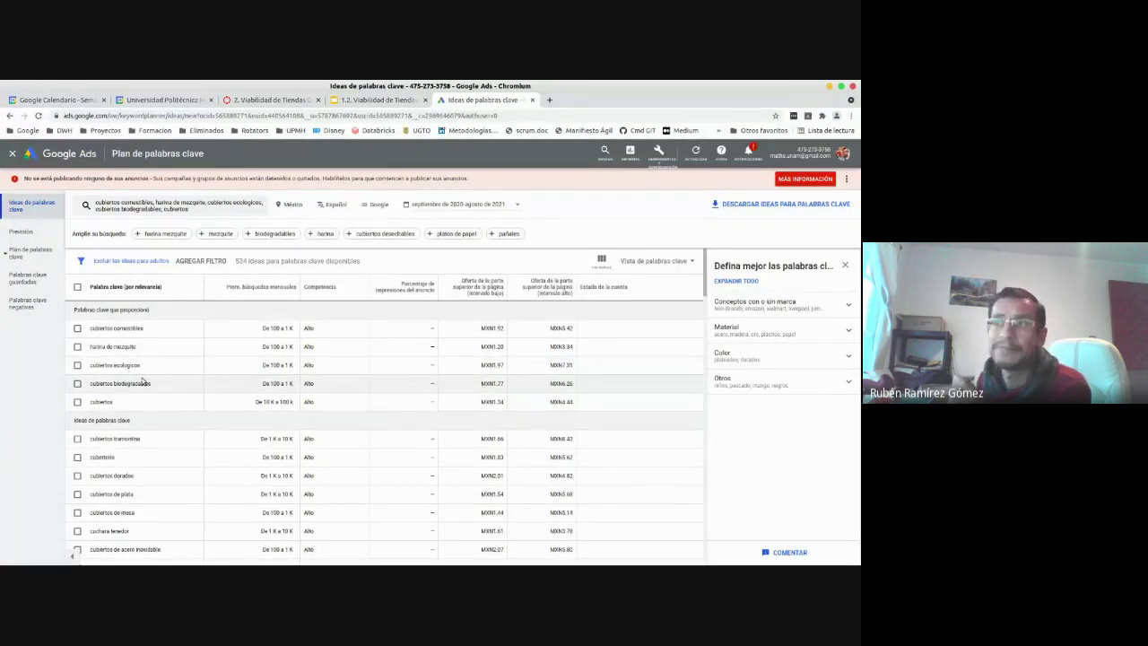
Reopen the keyword search for editing and add the keywords cuchara, tenedor and cuchillo
left_click(206, 211)
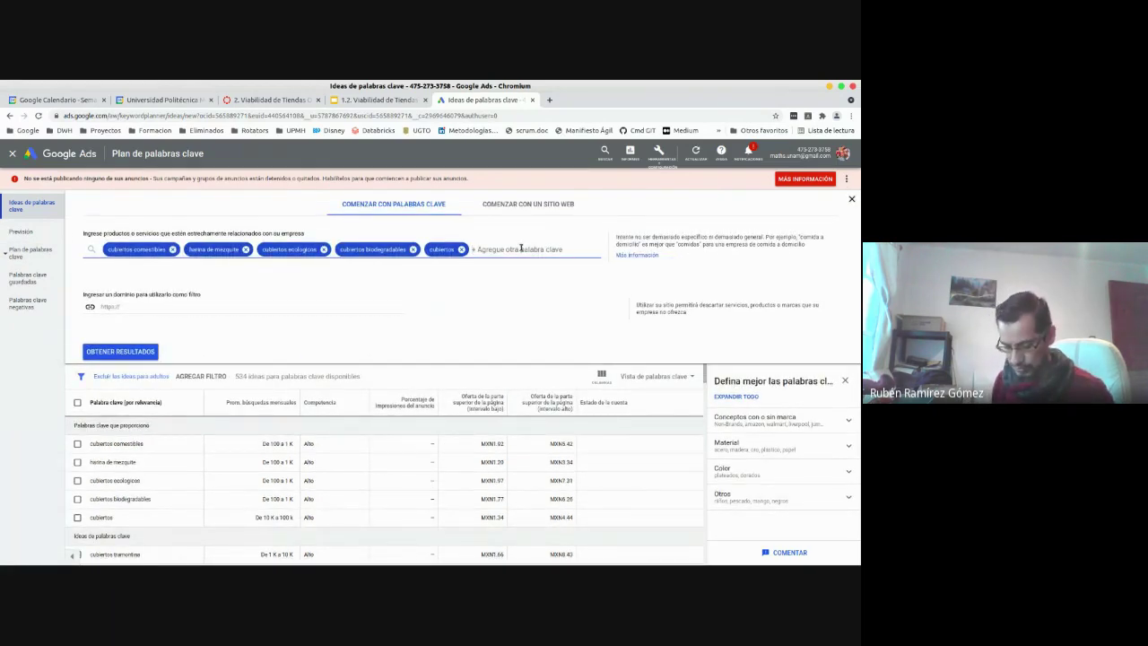
type("cuchara")
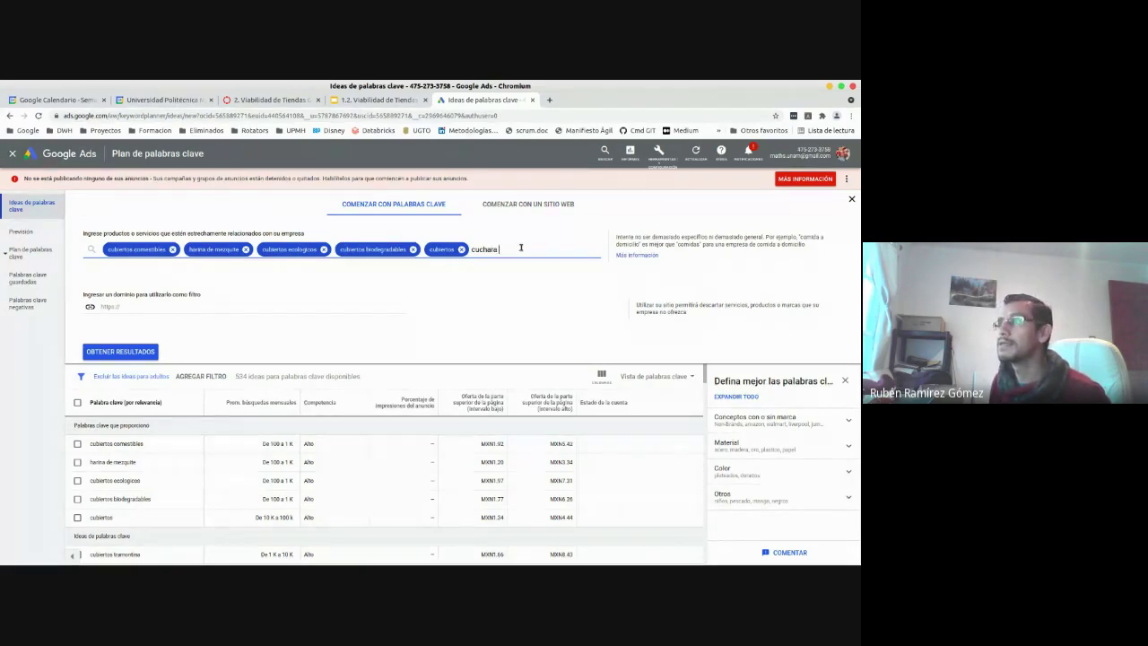
key("Return")
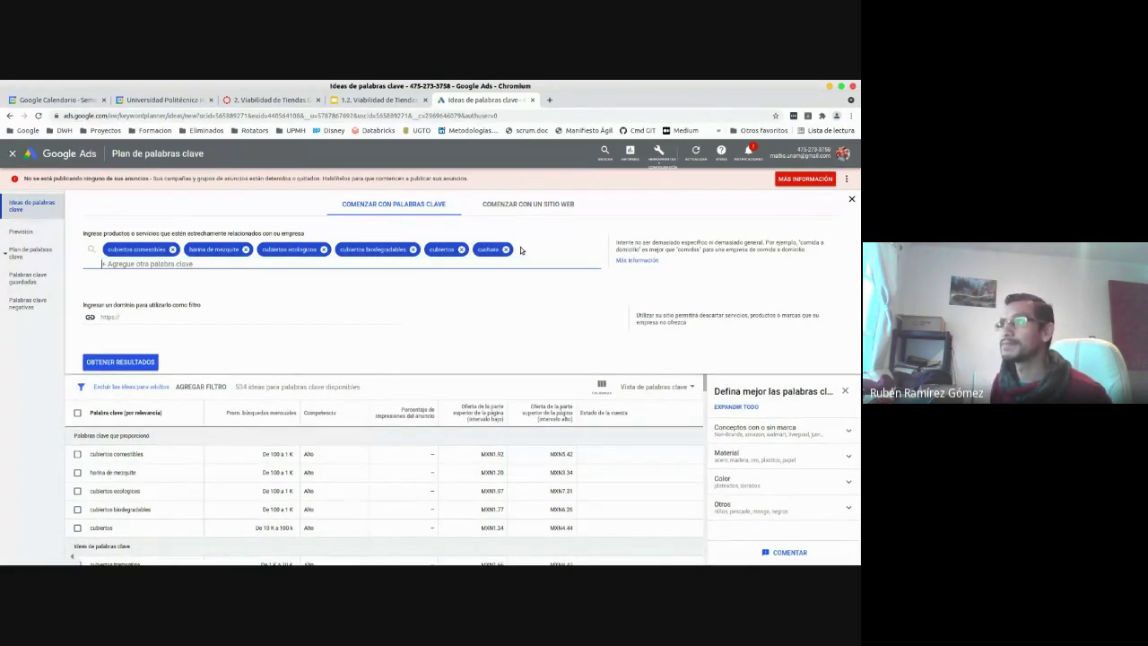
type("tene")
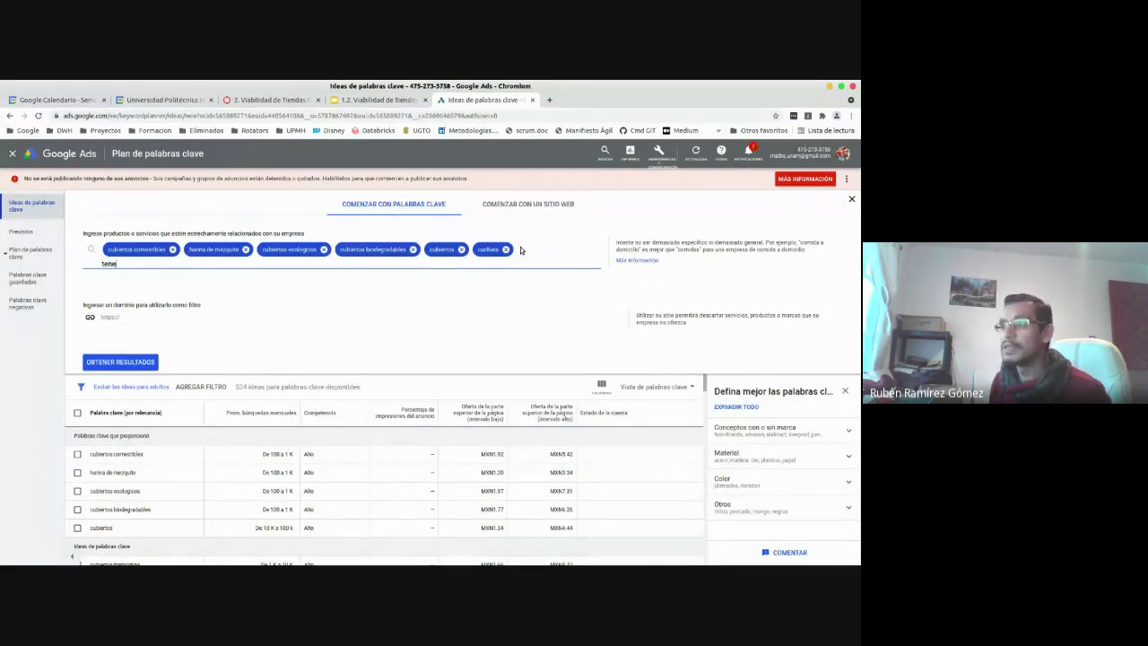
type("do")
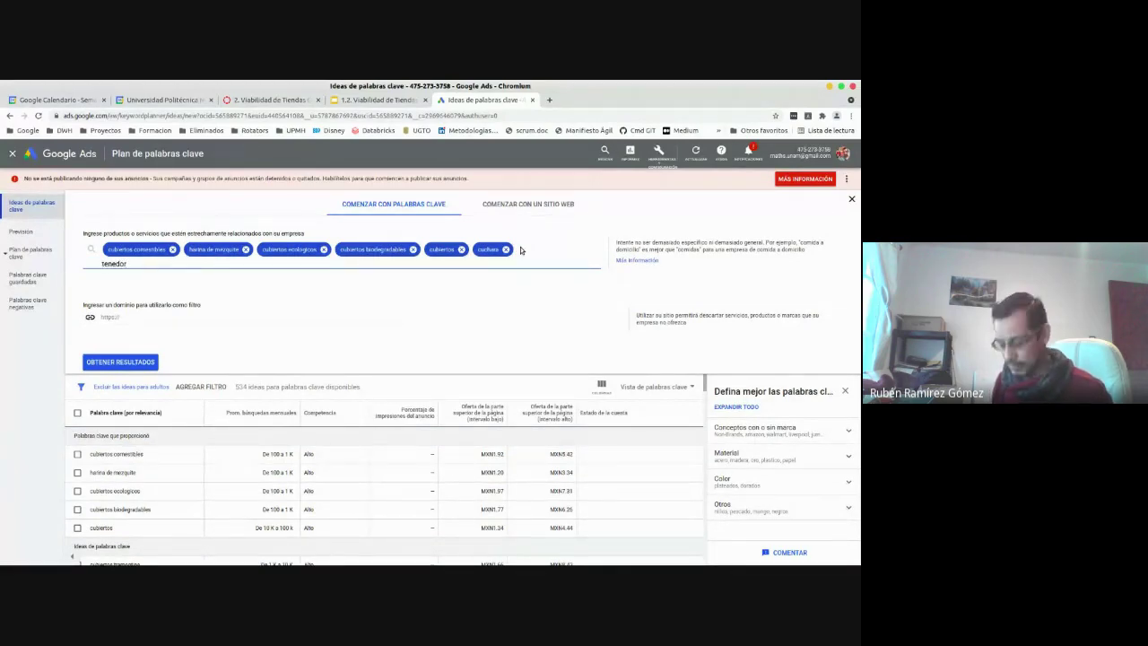
type("r")
key("Return")
type("cuch")
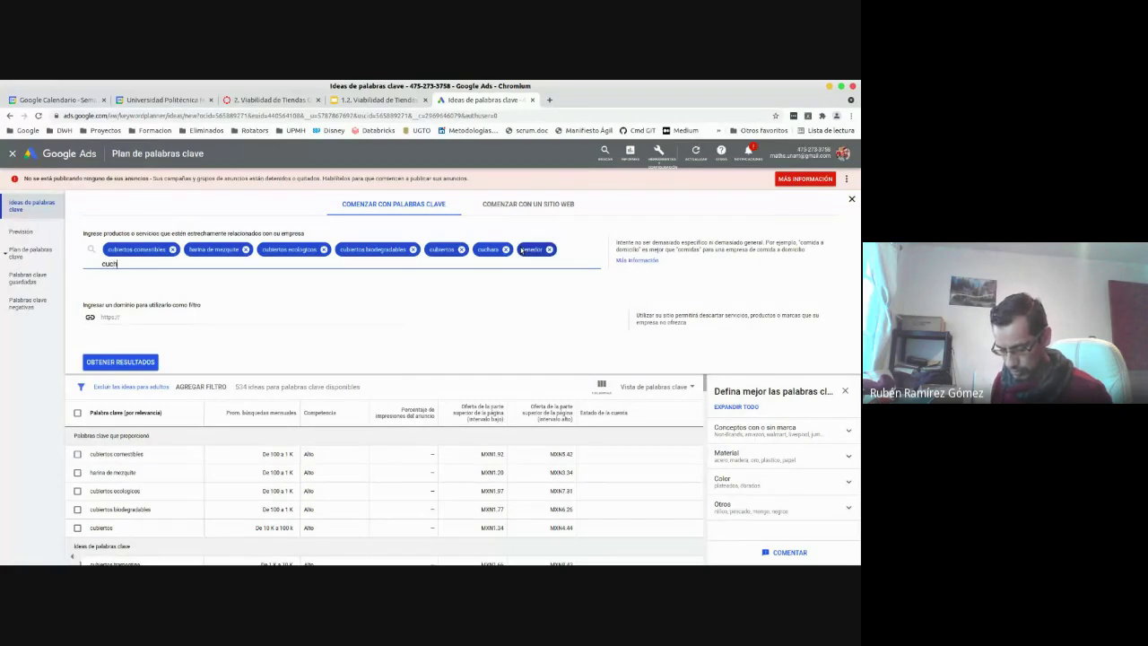
type("illo")
key("Return")
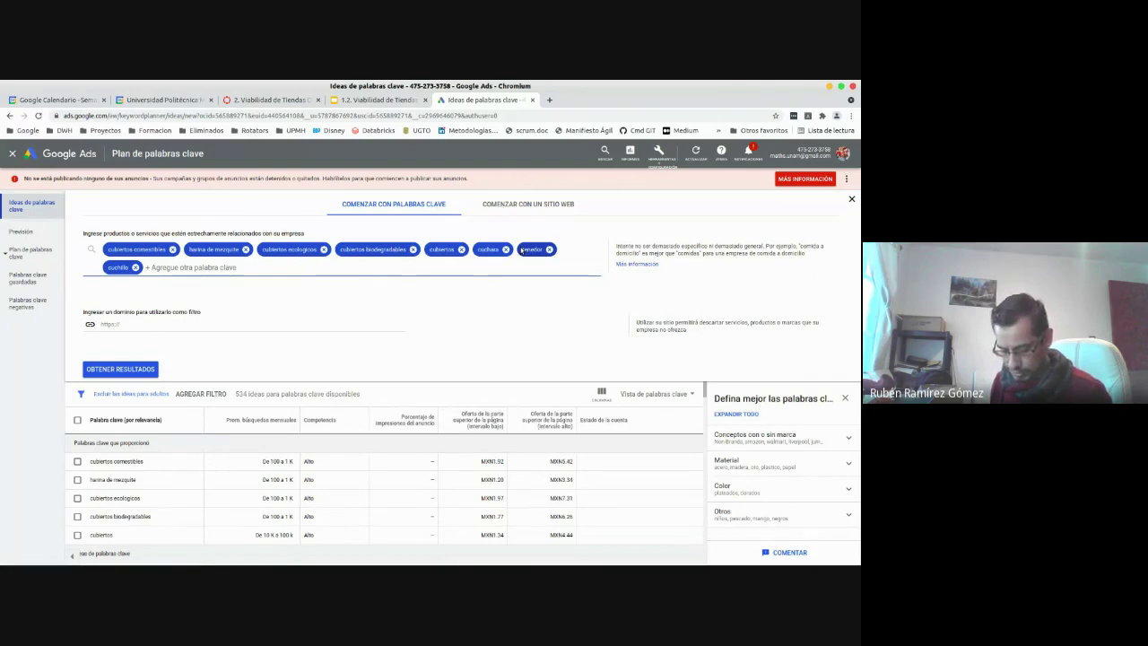
Add the keywords cuchara comestible and tenedor comestible to the search
type("cuchara")
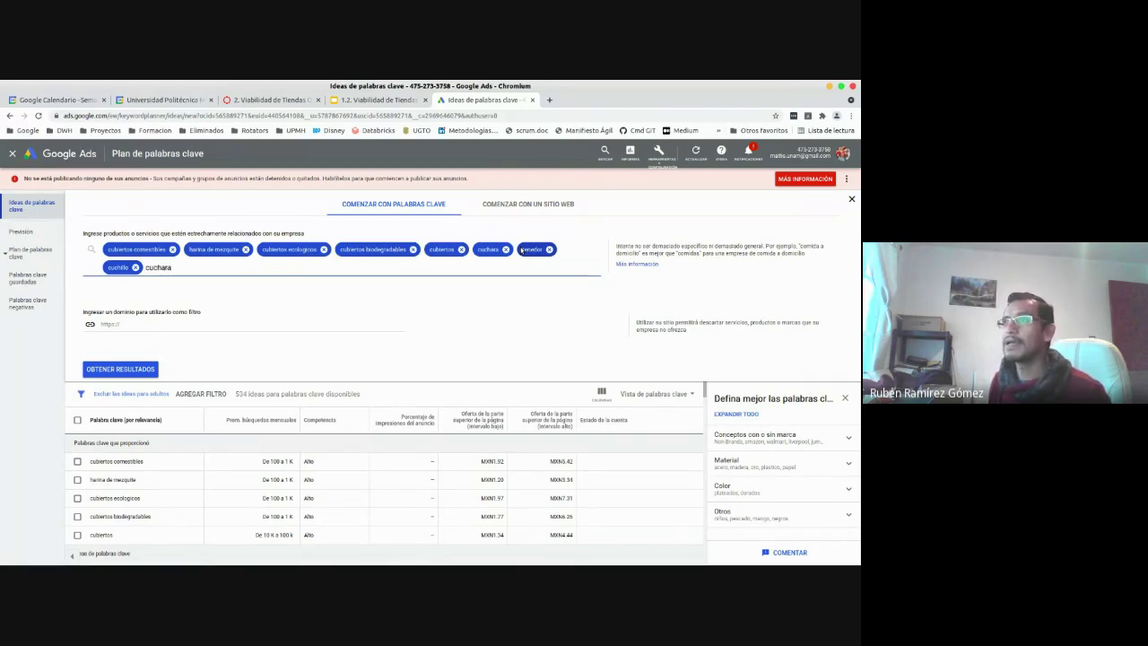
type(" co")
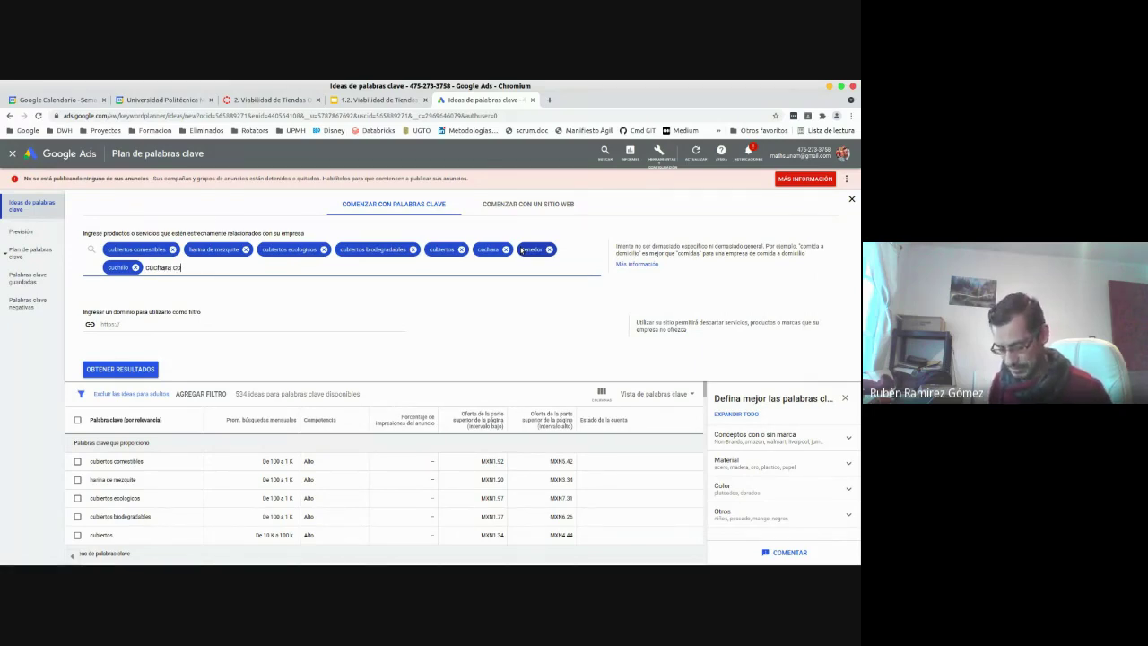
type("mers")
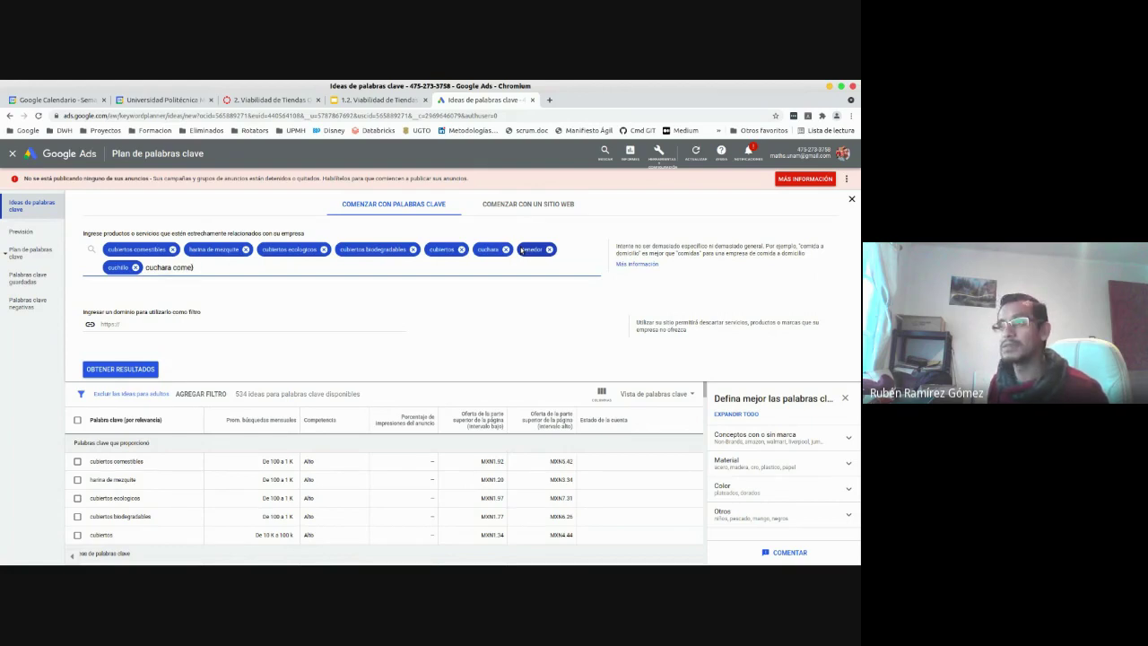
type("ibl")
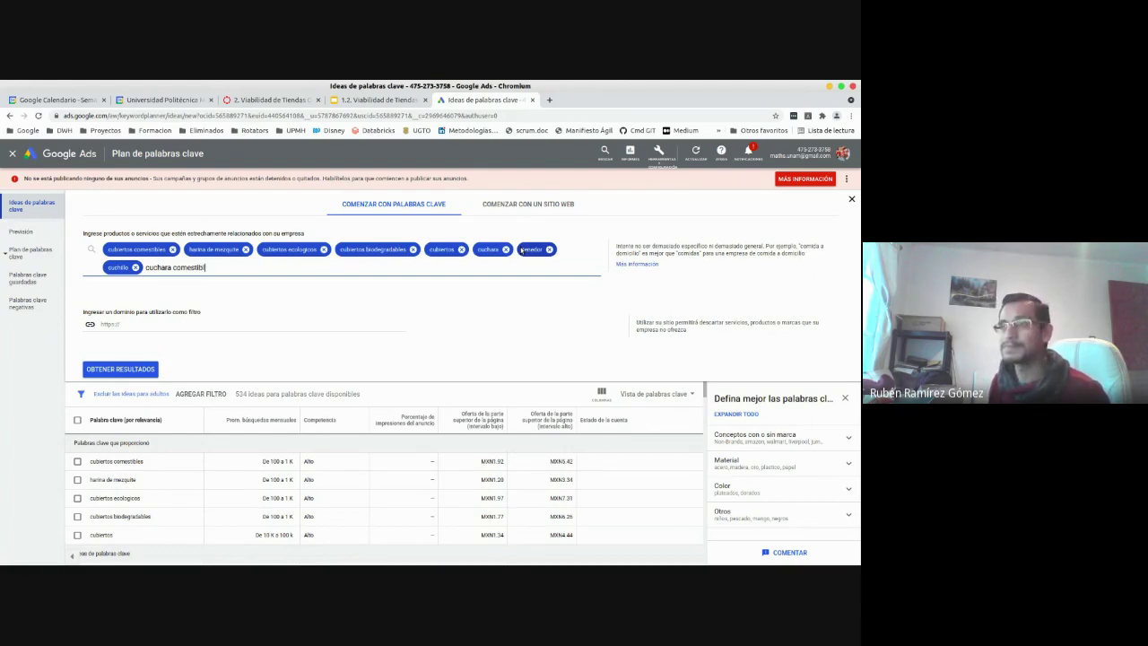
type("e,")
key("Return")
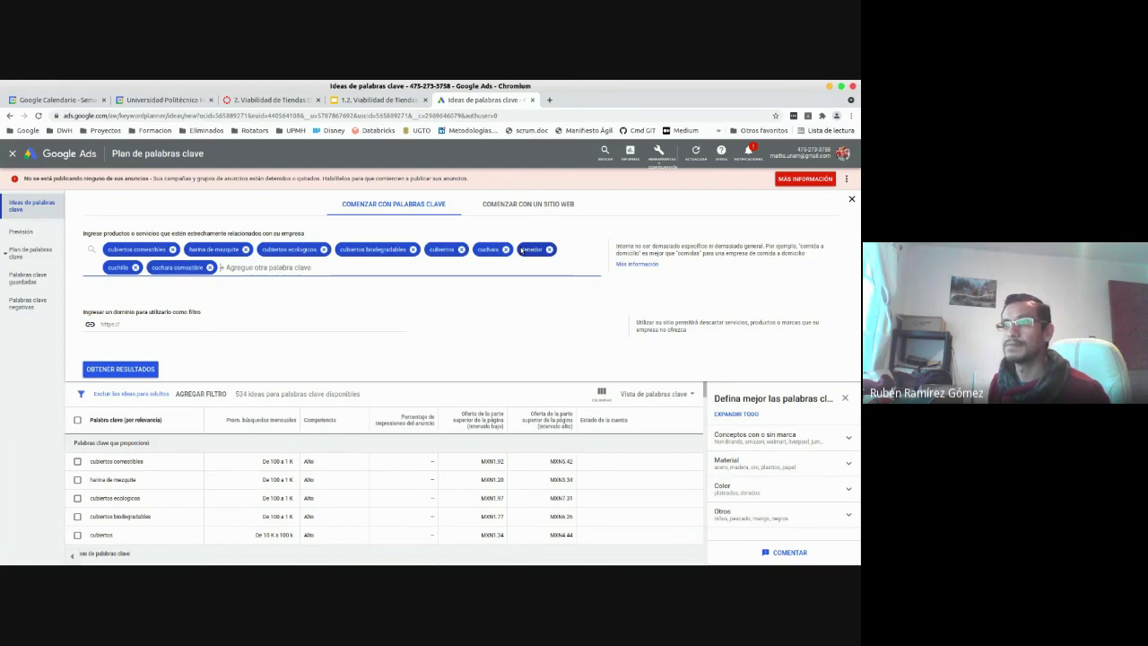
type("tenedor comestible")
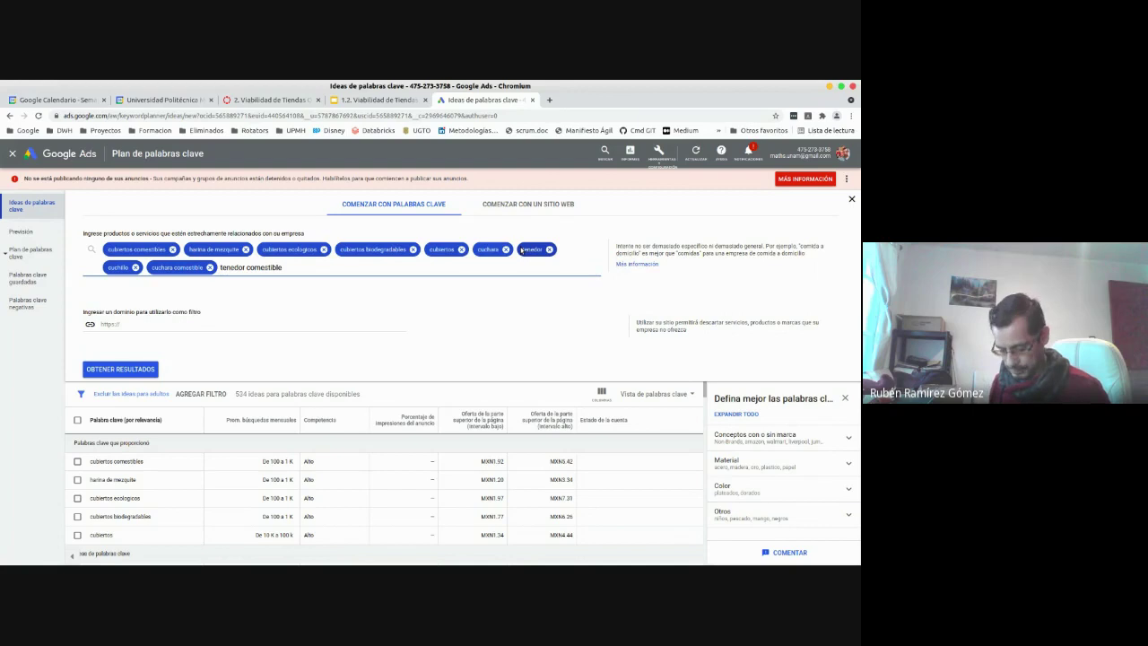
key("Return")
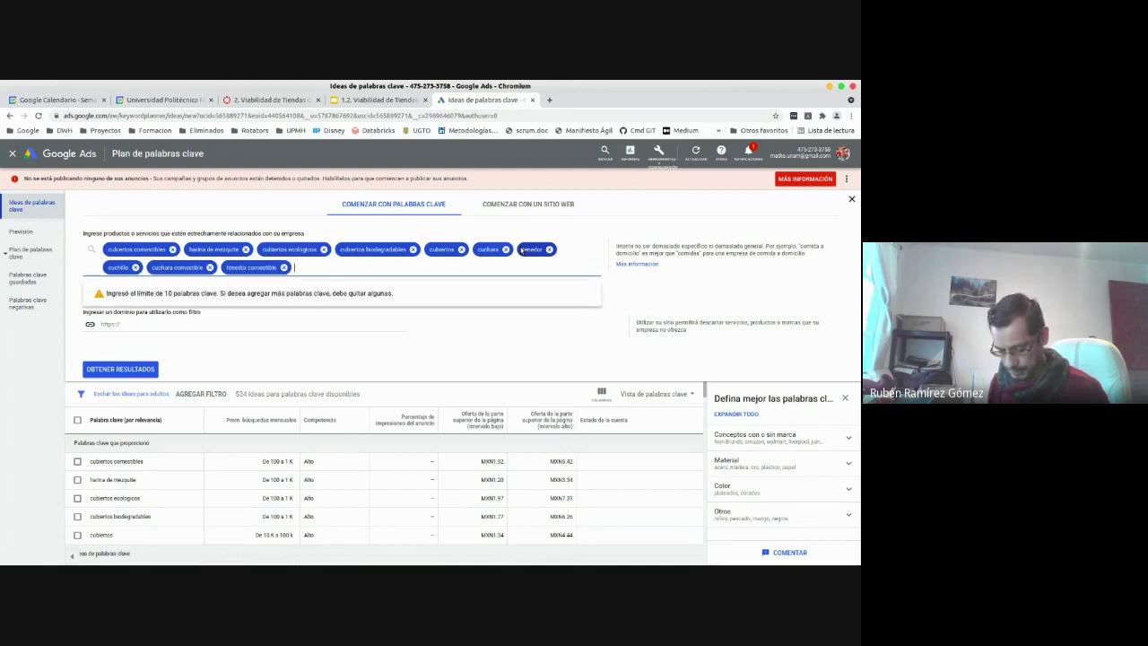
Remove harina de mezquite from the search keywords and add cuchillo comestible
type("cu")
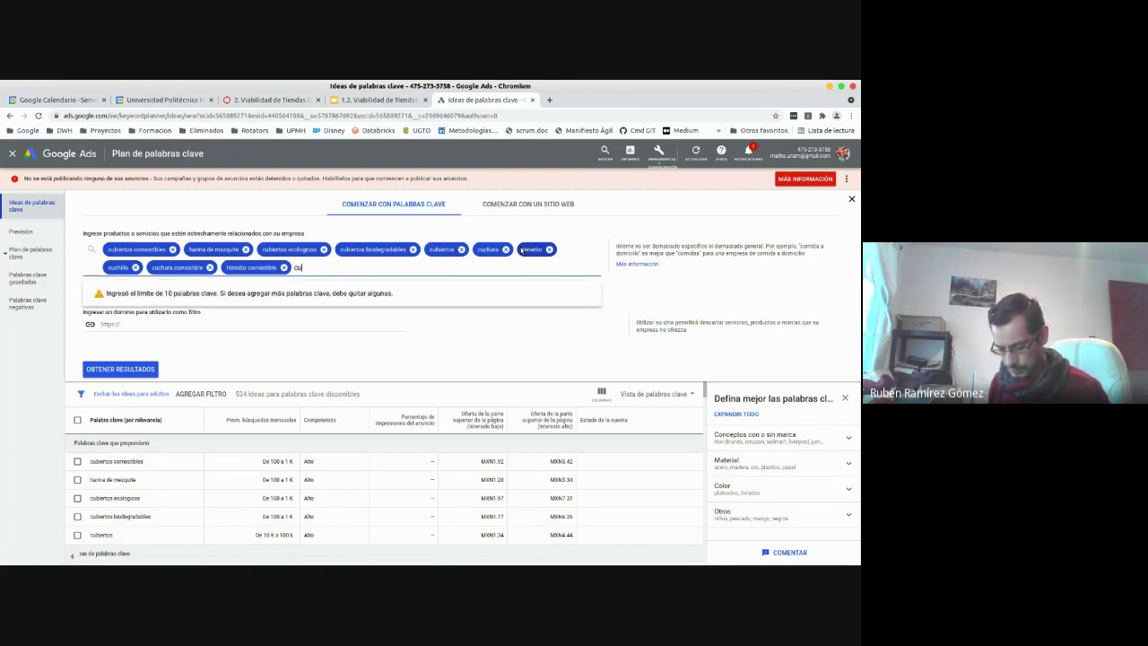
type("chillo comesti")
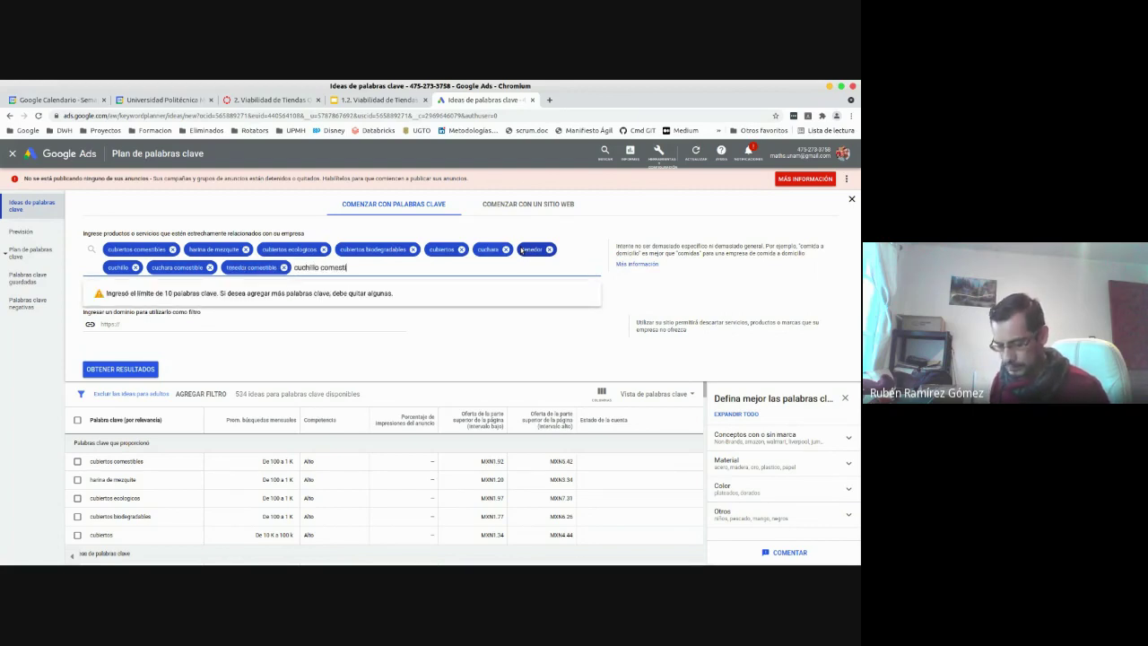
type("ble,")
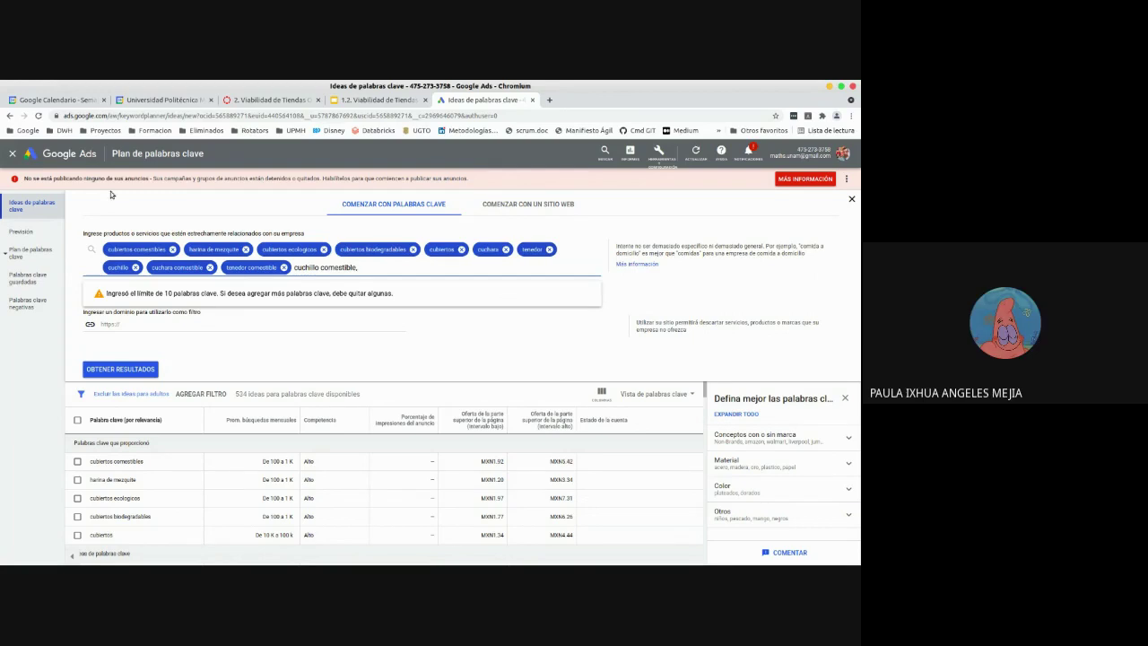
left_click(246, 250)
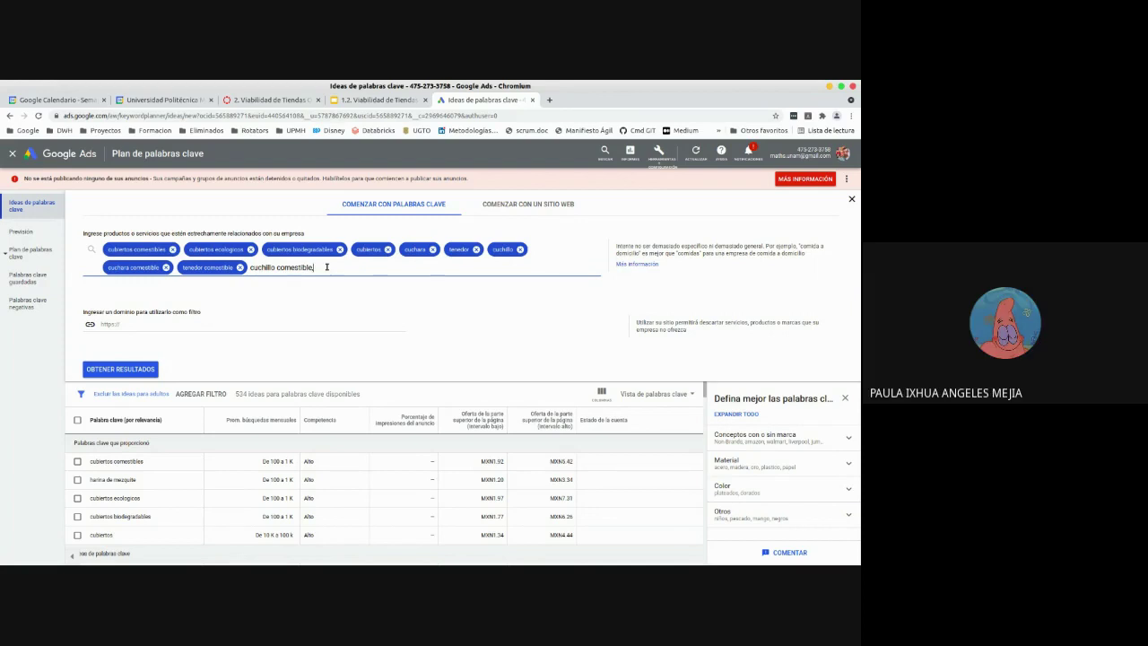
key("Return")
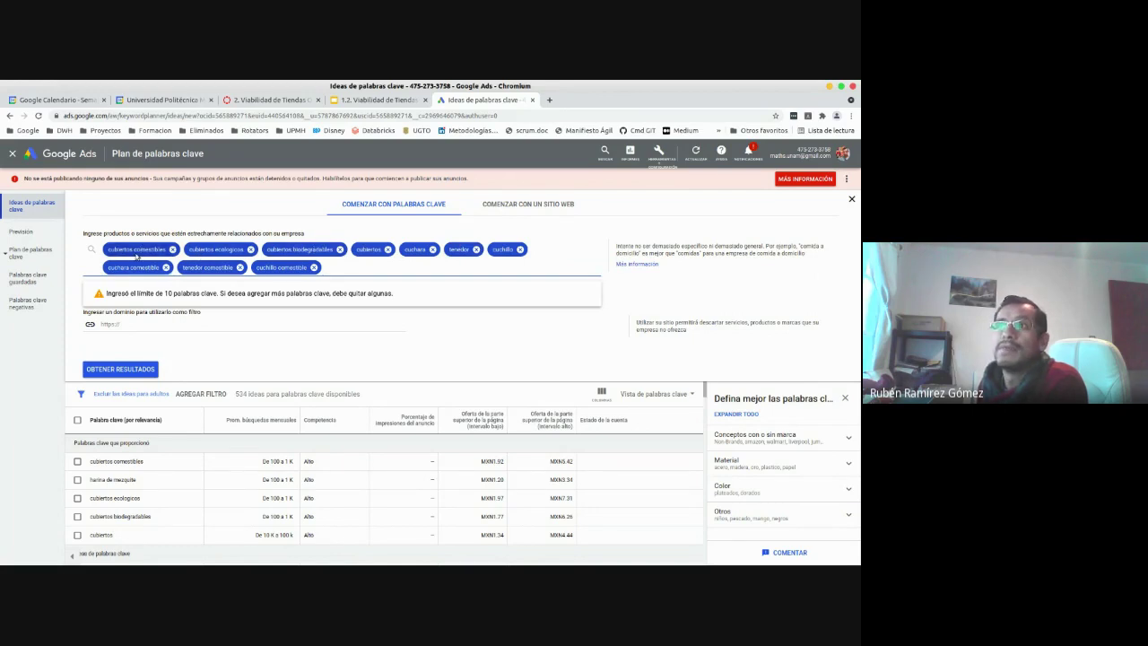
Replace the keyword cubiertos biodegradables with ecofriendly in the search and get the results
left_click(340, 250)
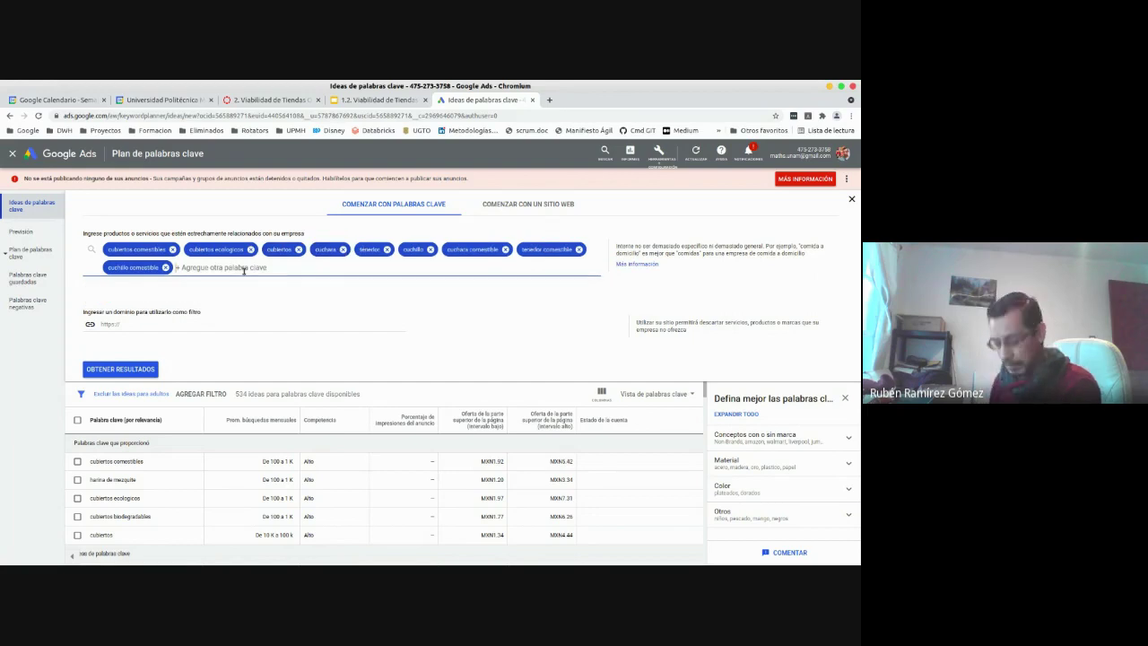
type("ecoo")
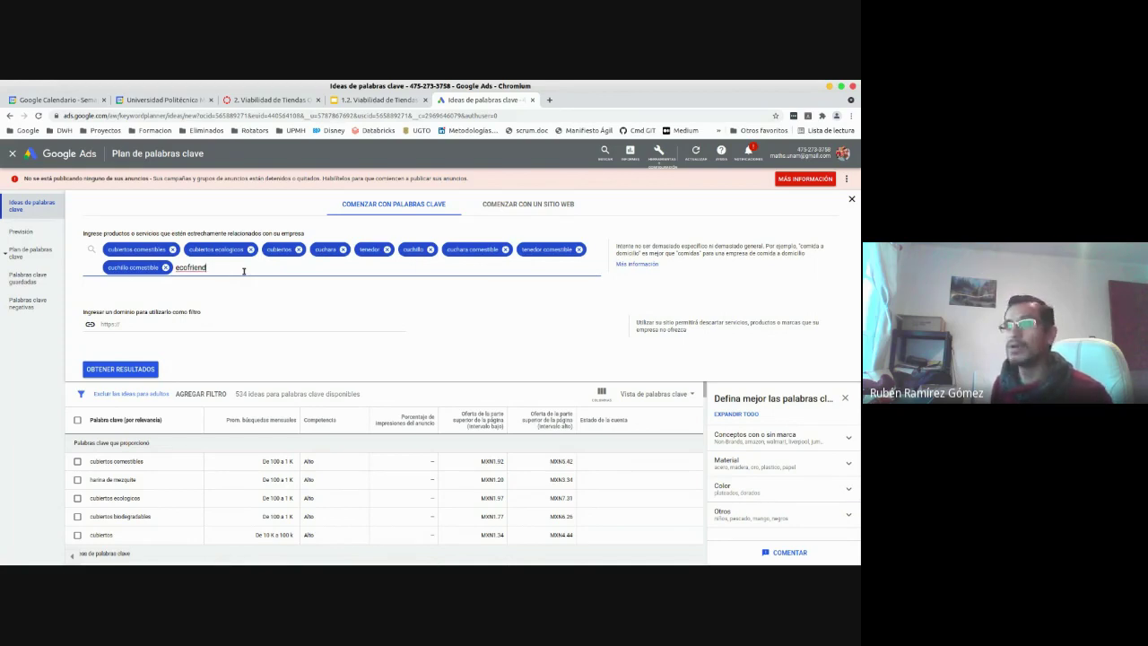
type("riendly")
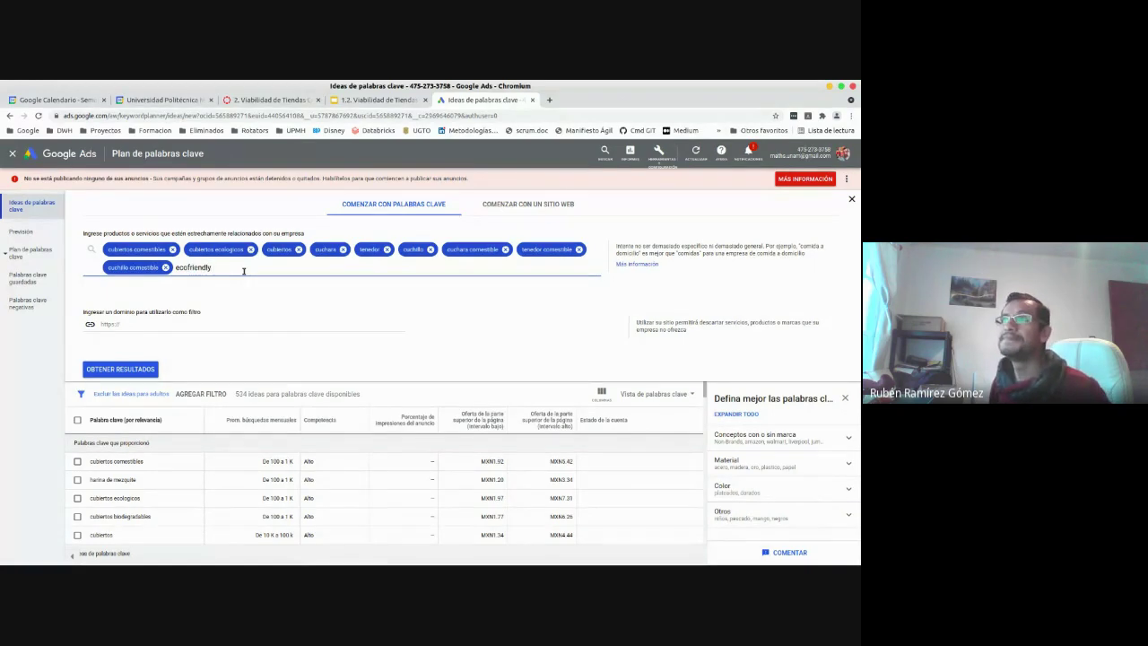
key("Return")
key("Return")
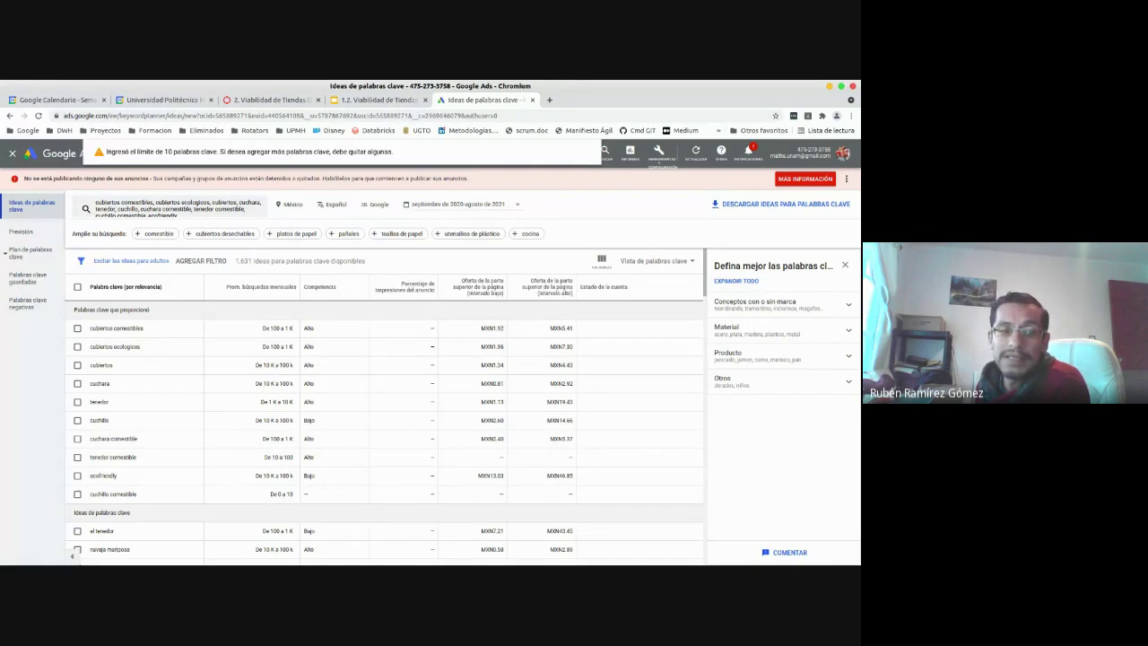
Switch to the LibreOffice Calc spreadsheet and review the keywords listed in column A, including the XXXXXXXX placeholders
key("alt+Tab")
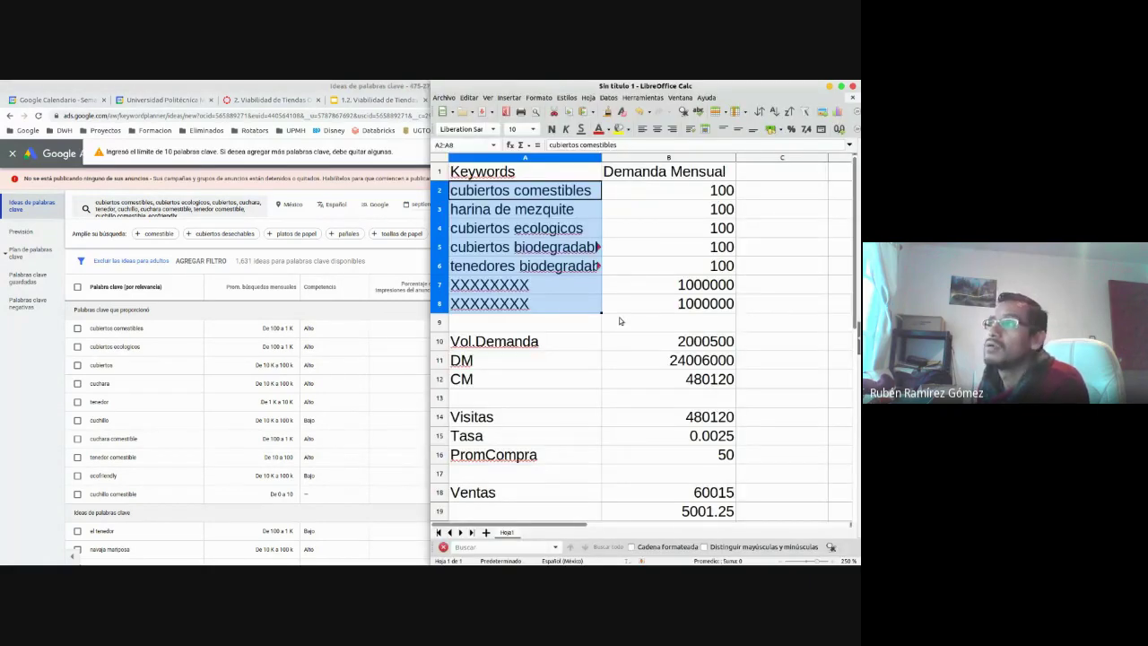
left_click(515, 213)
left_click(499, 285)
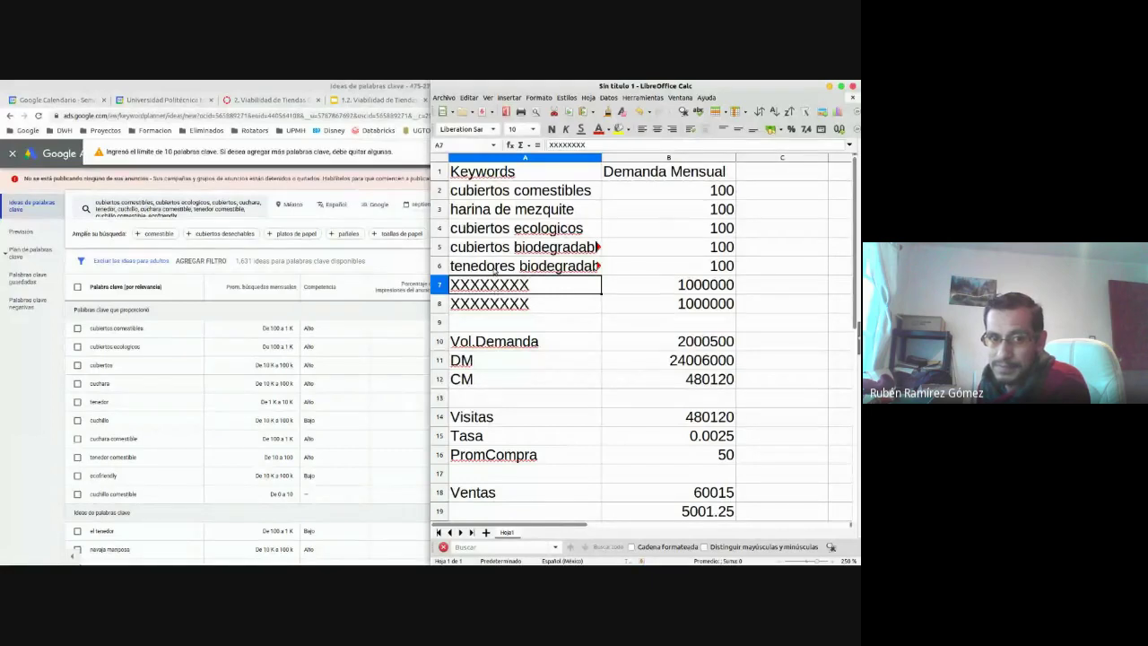
left_click(496, 267)
left_click(499, 249)
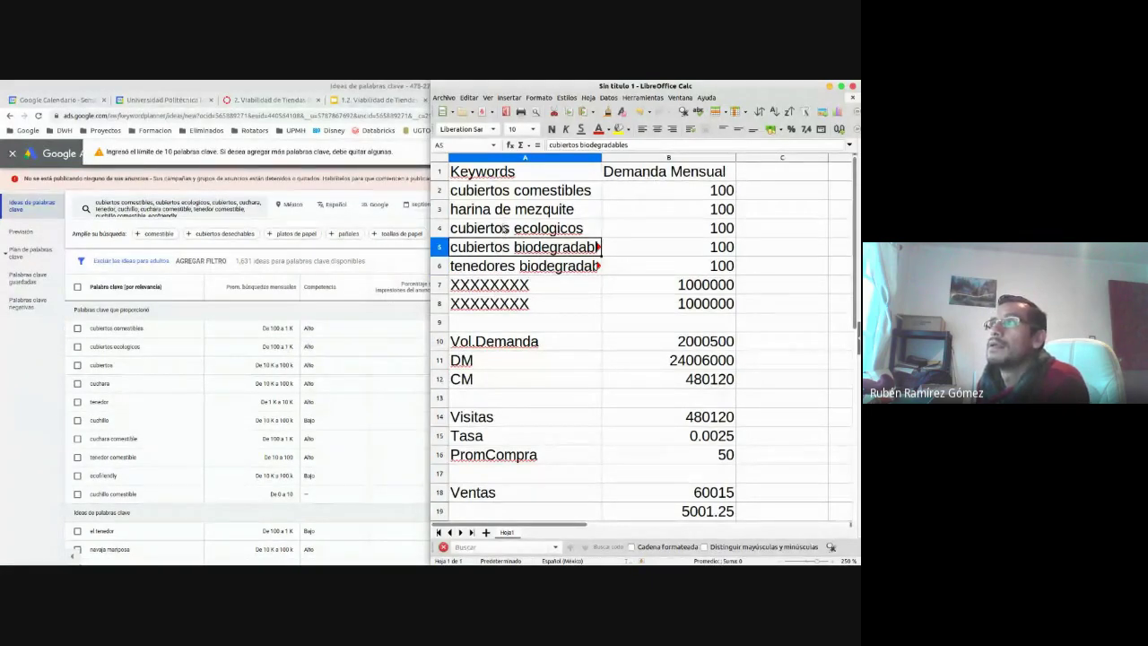
left_click(505, 230)
left_click(503, 213)
left_click(498, 287)
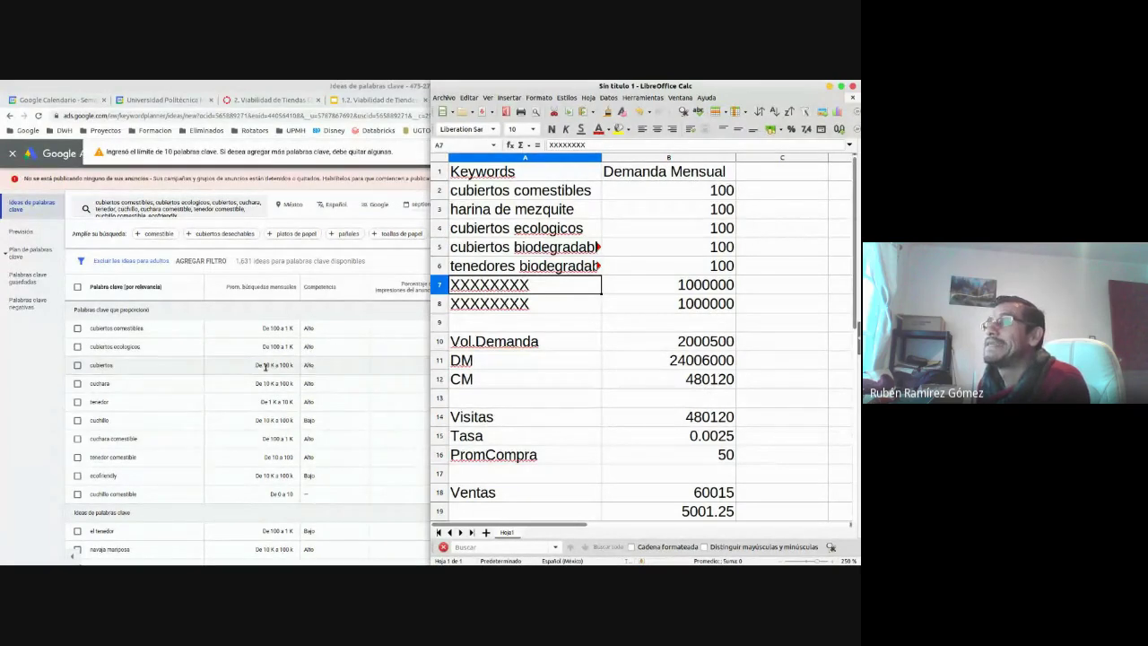
Examine the monthly demand figures in B7:B8 for the two placeholder keywords against the keyword list
left_click(658, 292)
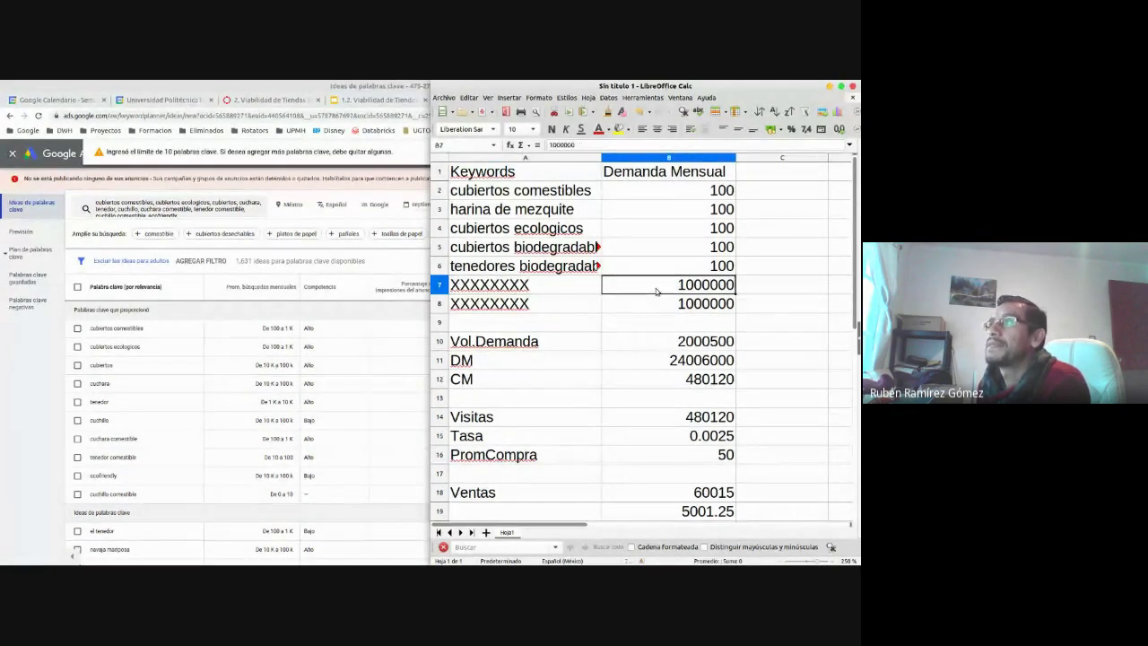
key("Down")
left_click(658, 281)
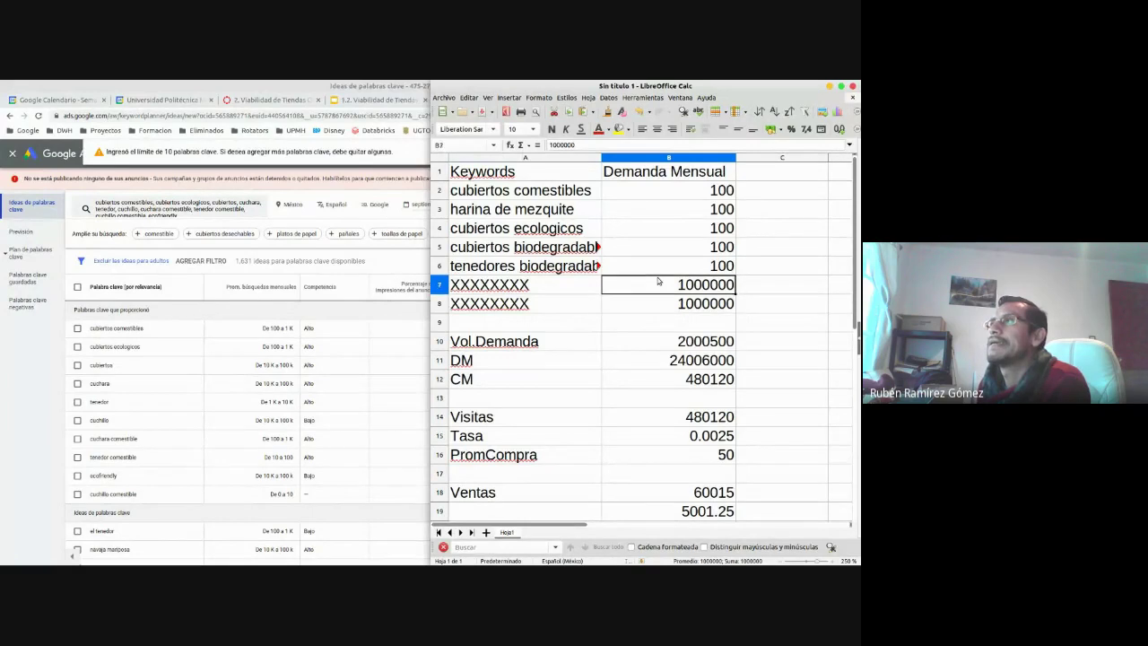
left_click(660, 299)
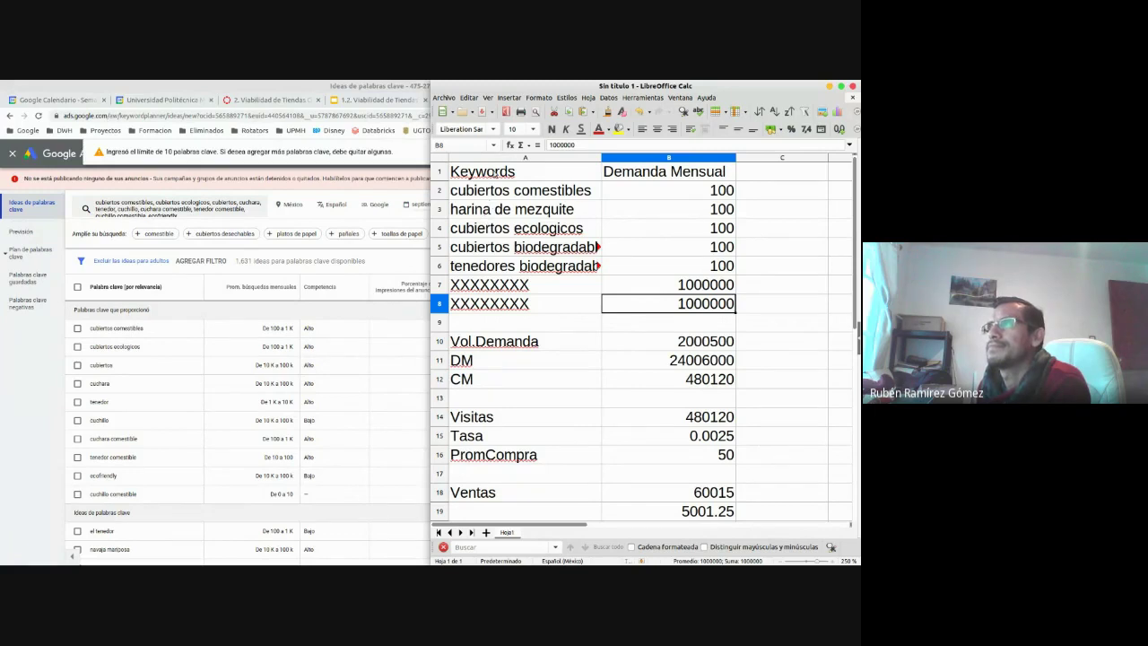
left_click(492, 190)
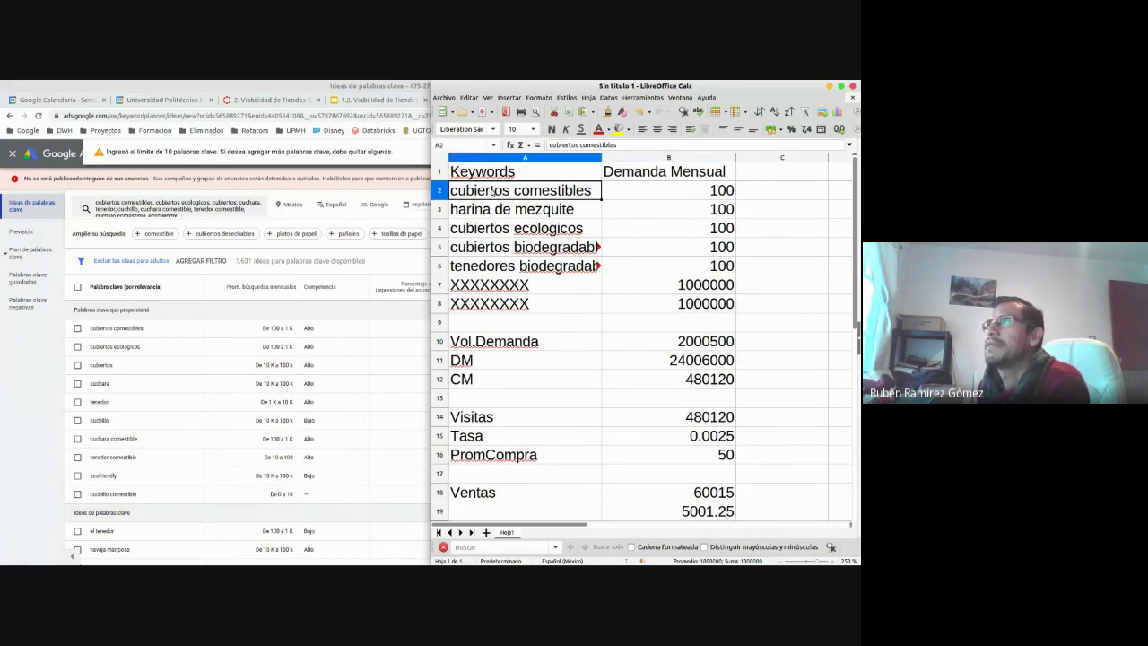
left_click(669, 290)
left_click(656, 309)
left_click(652, 294)
left_click(656, 310)
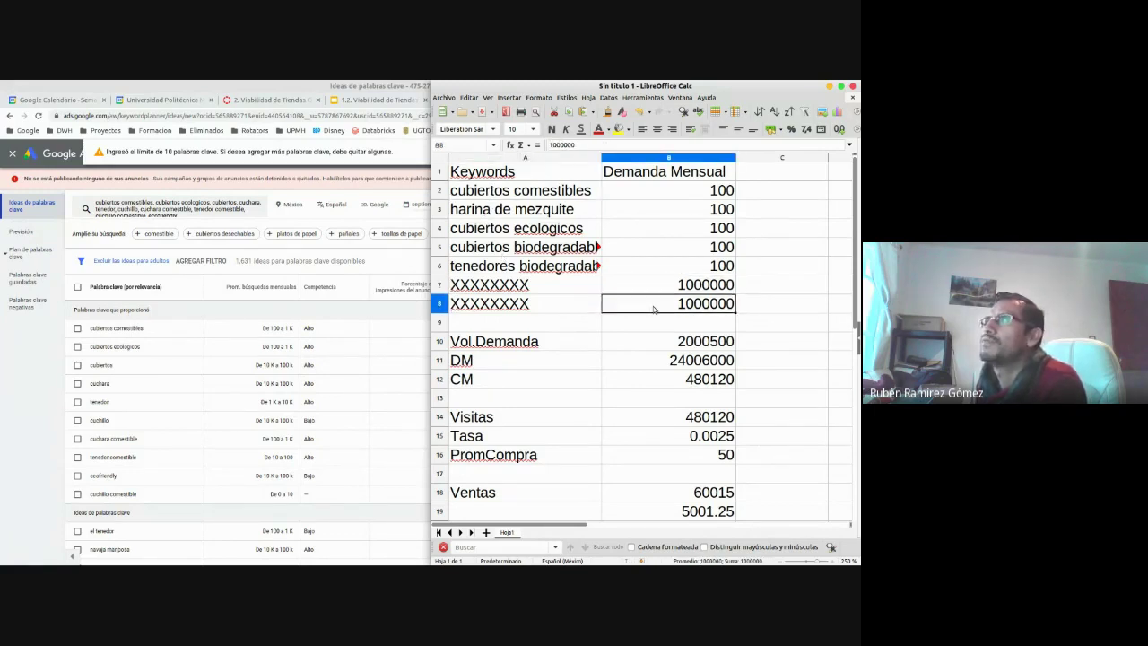
left_click_drag(640, 284, 641, 306)
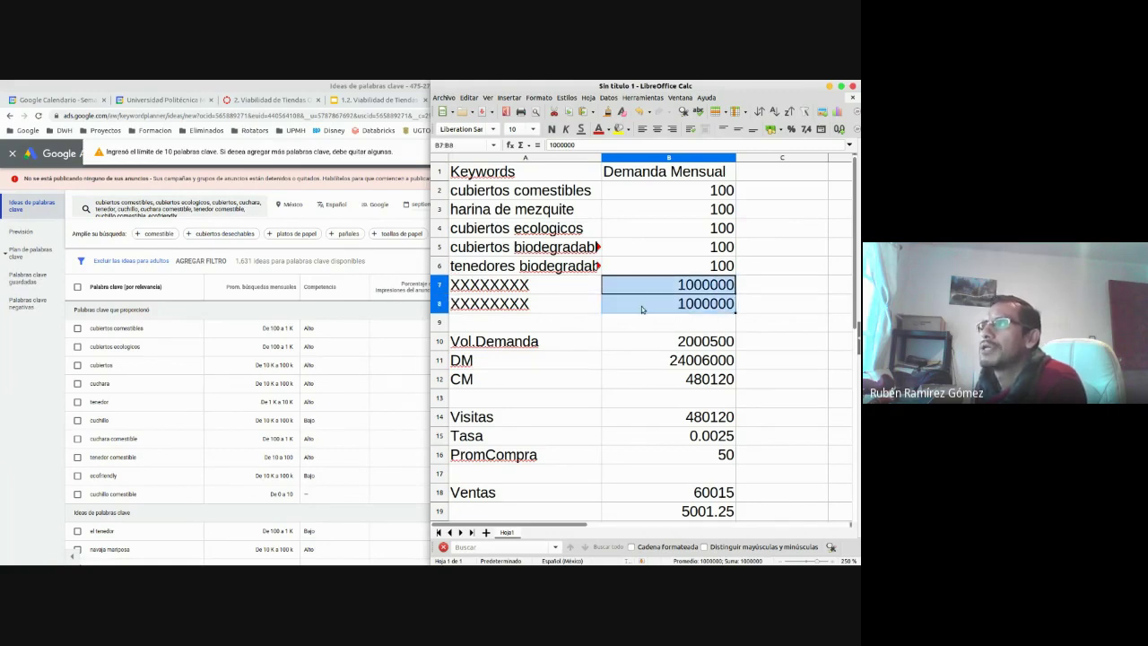
left_click(549, 287)
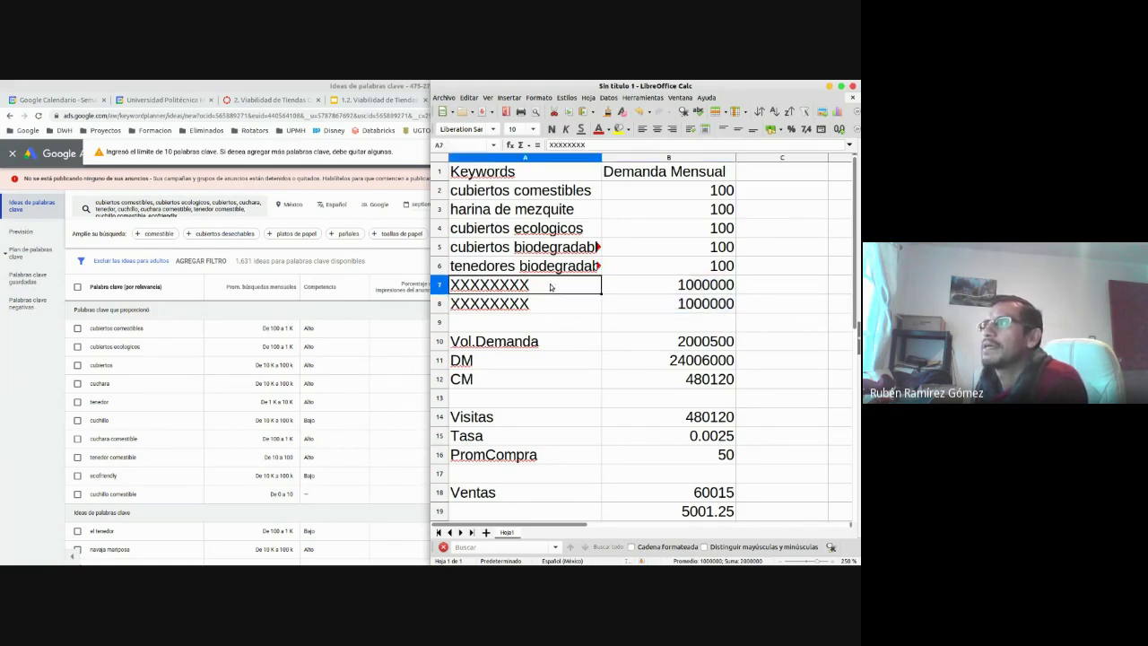
left_click(671, 292)
left_click_drag(670, 292, 670, 306)
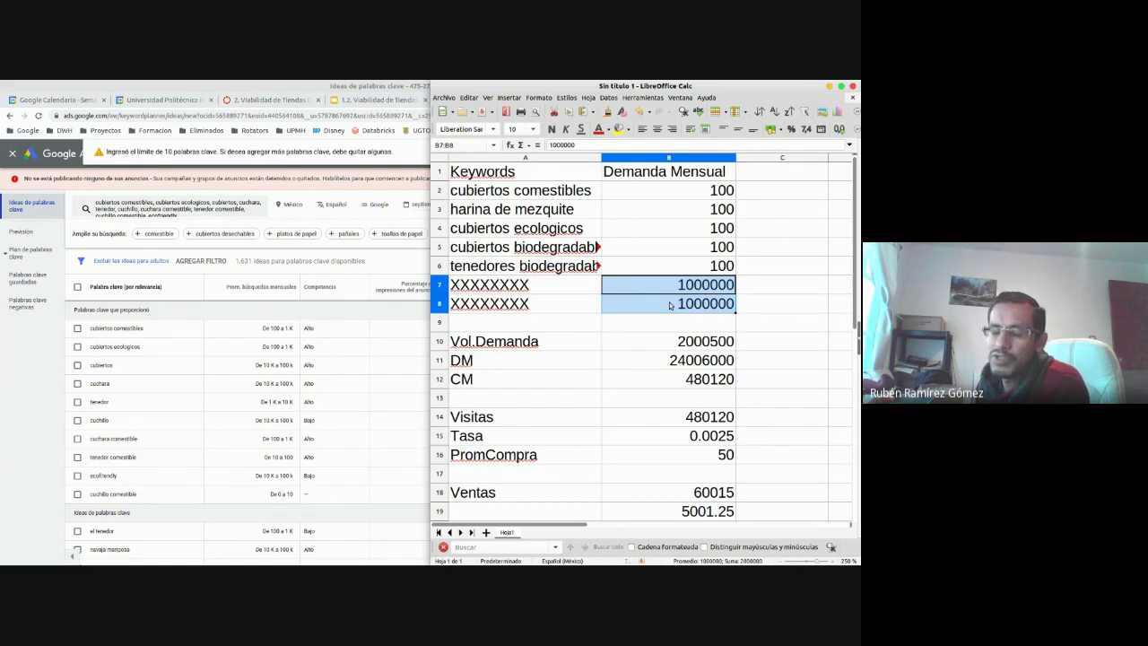
Switch back to Google Ads, reopen the keyword search for editing and remove all keyword chips except ecofriendly
left_click(330, 372)
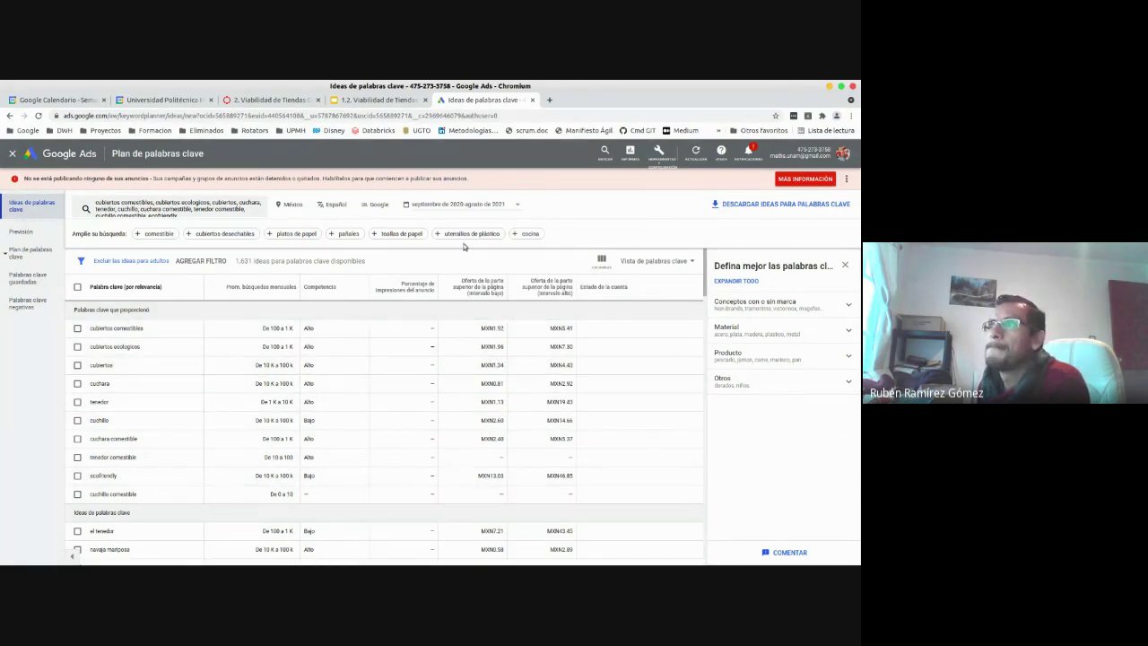
left_click(159, 207)
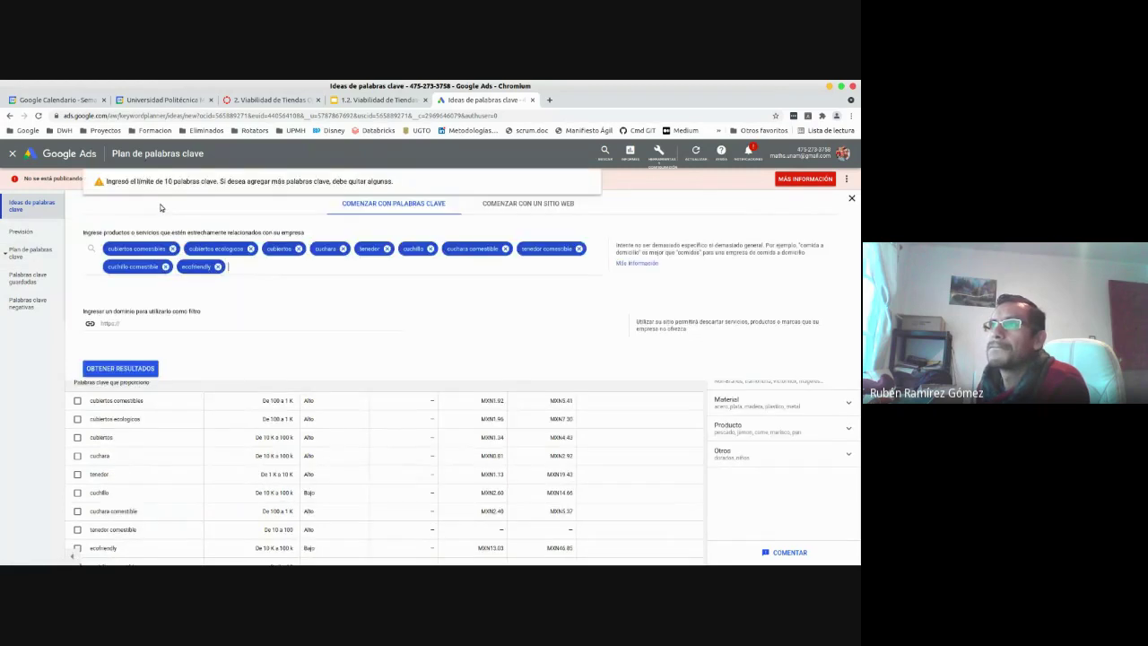
left_click(165, 267)
left_click(172, 248)
left_click(170, 249)
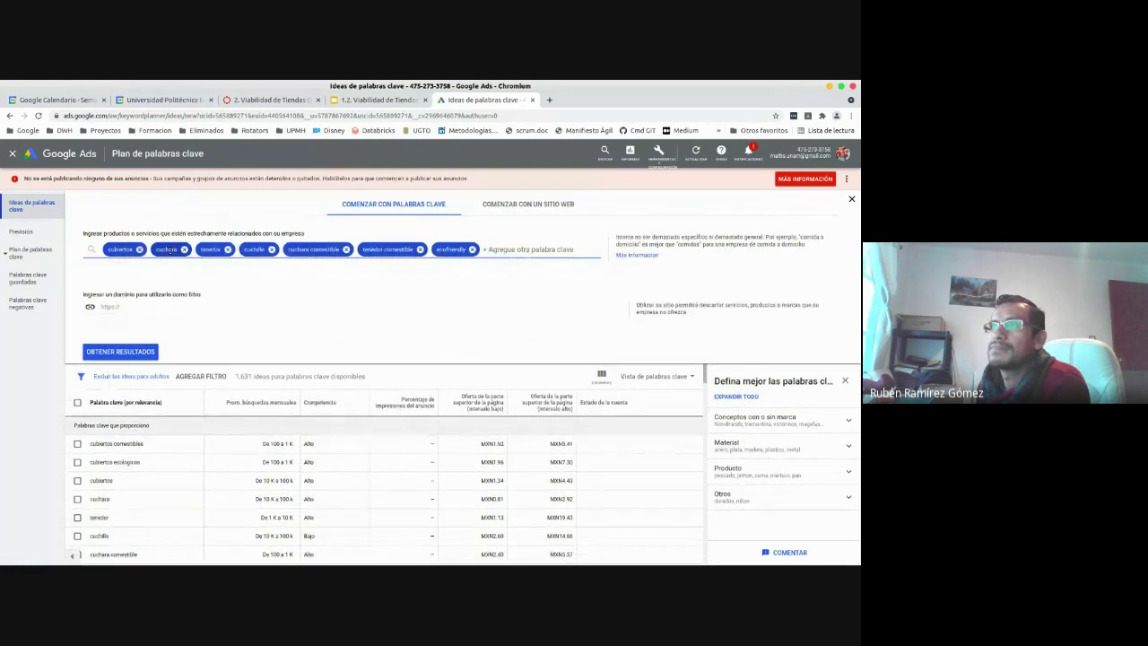
left_click(171, 248)
left_click(184, 250)
left_click(184, 249)
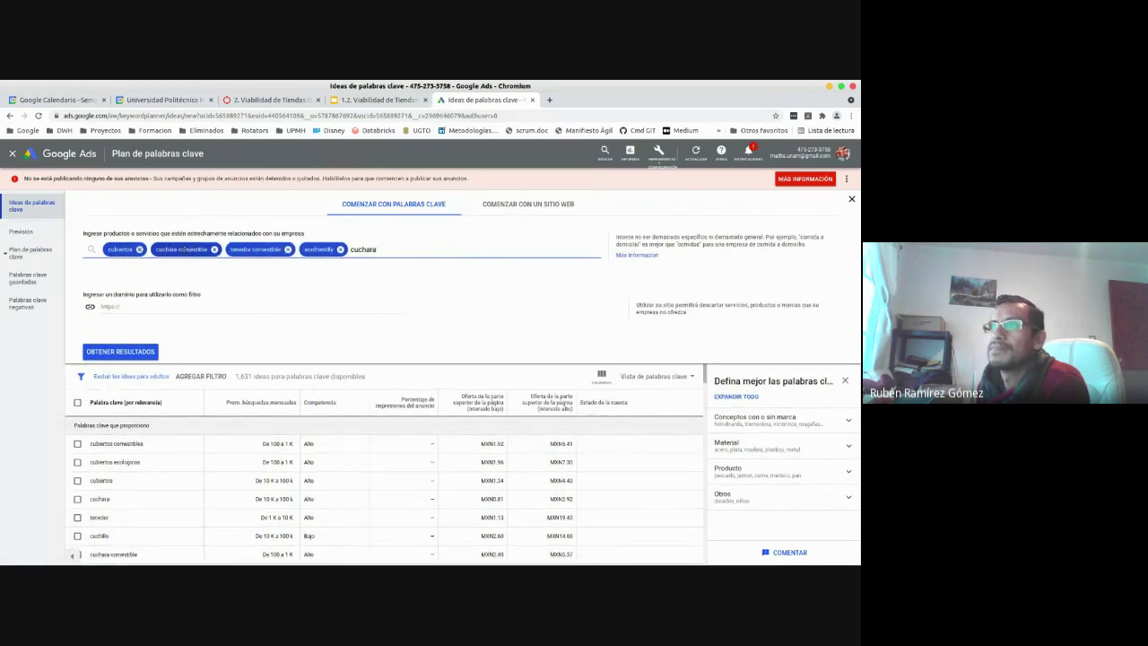
left_click(214, 250)
left_click(213, 249)
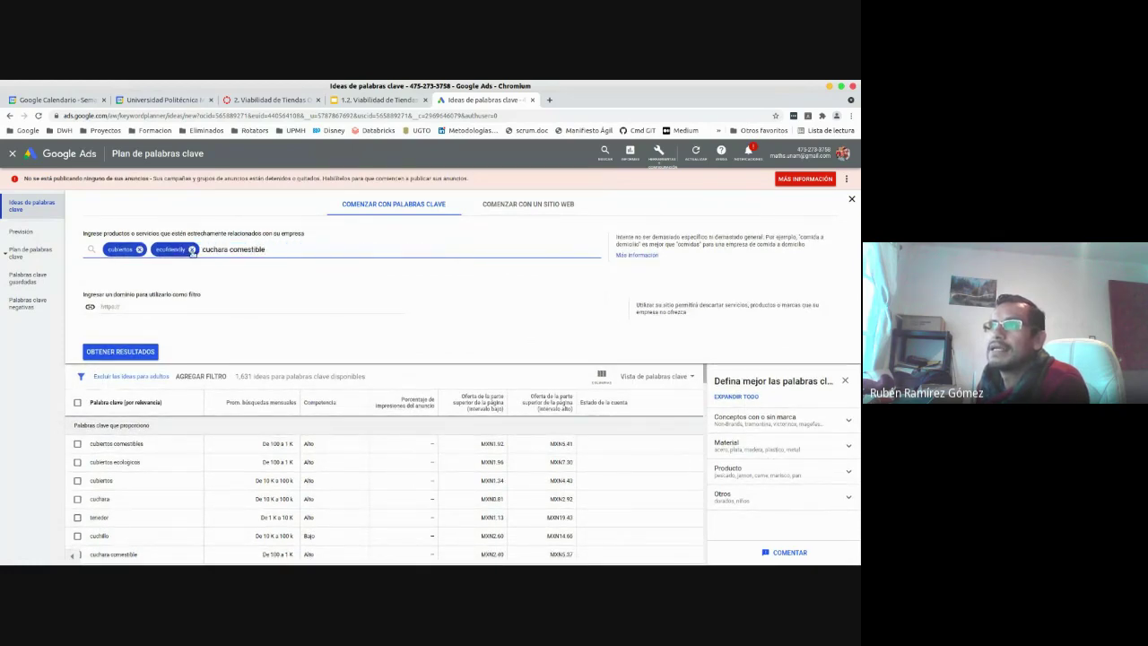
left_click(140, 250)
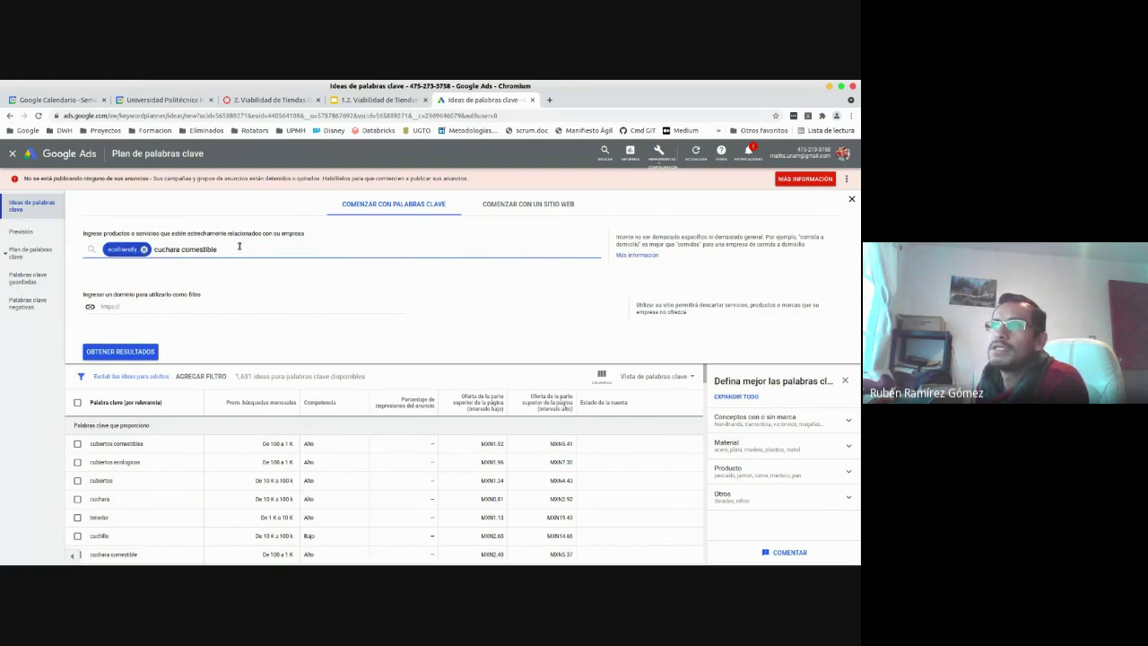
Shorten the leftover entry cuchara comestible to cuchara and add it as a keyword
key("BackSpace")
key("BackSpace")
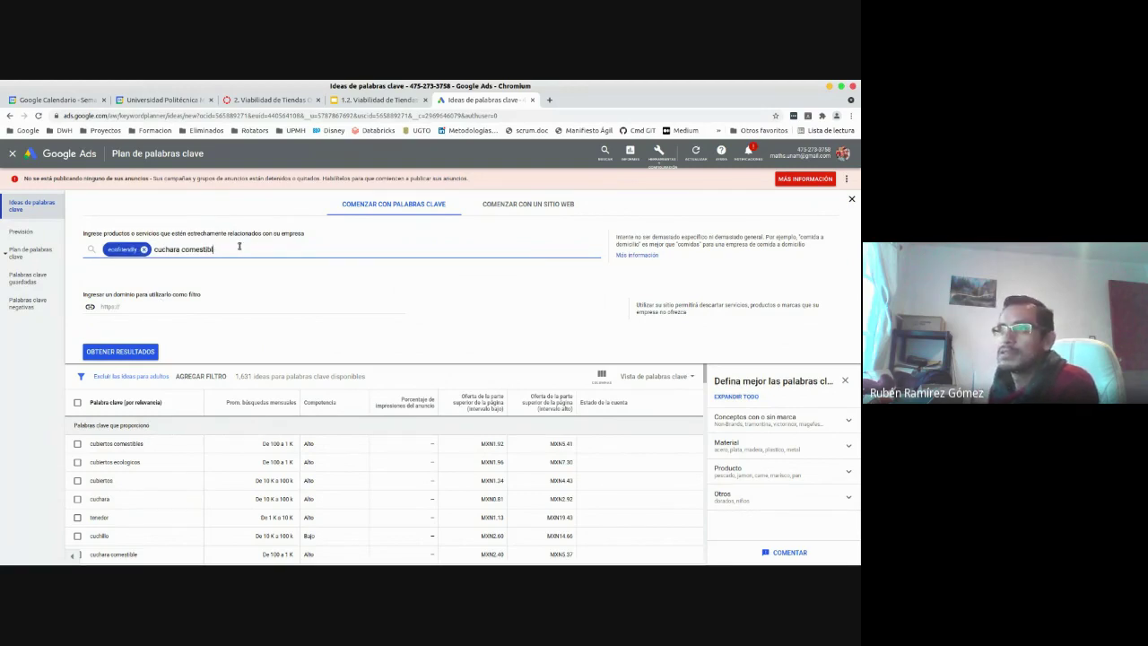
key("BackSpace")
key("BackSpace")
key("BackSpace")
key("BackSpace")
key("BackSpace")
key("BackSpace")
key("BackSpace")
key("BackSpace")
key("BackSpace")
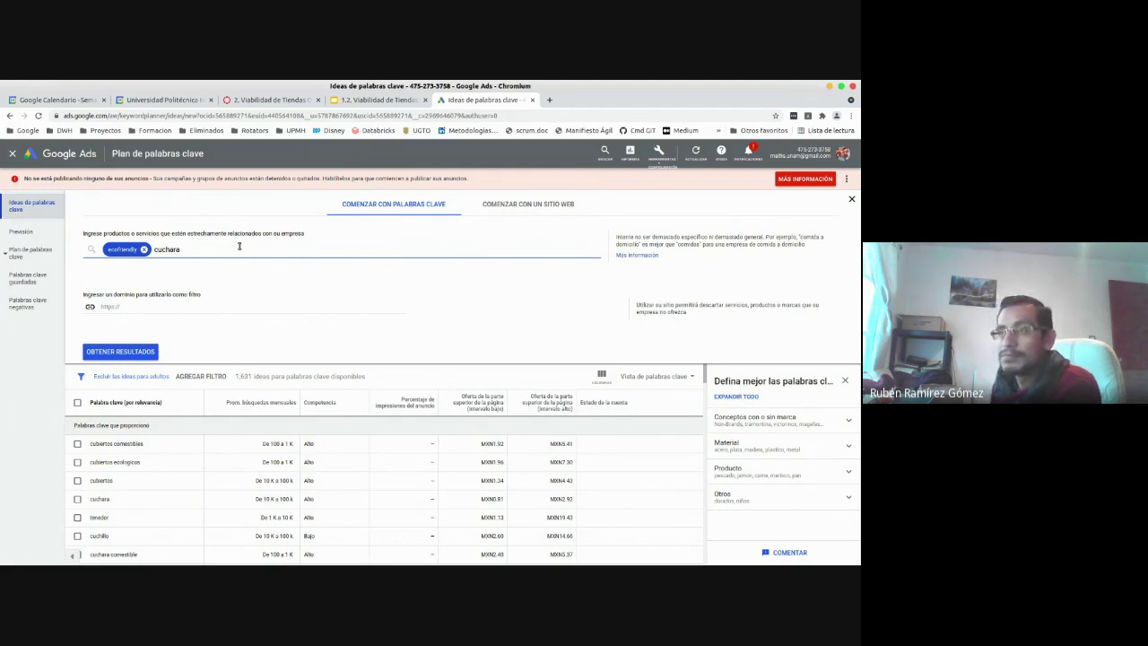
key("Return")
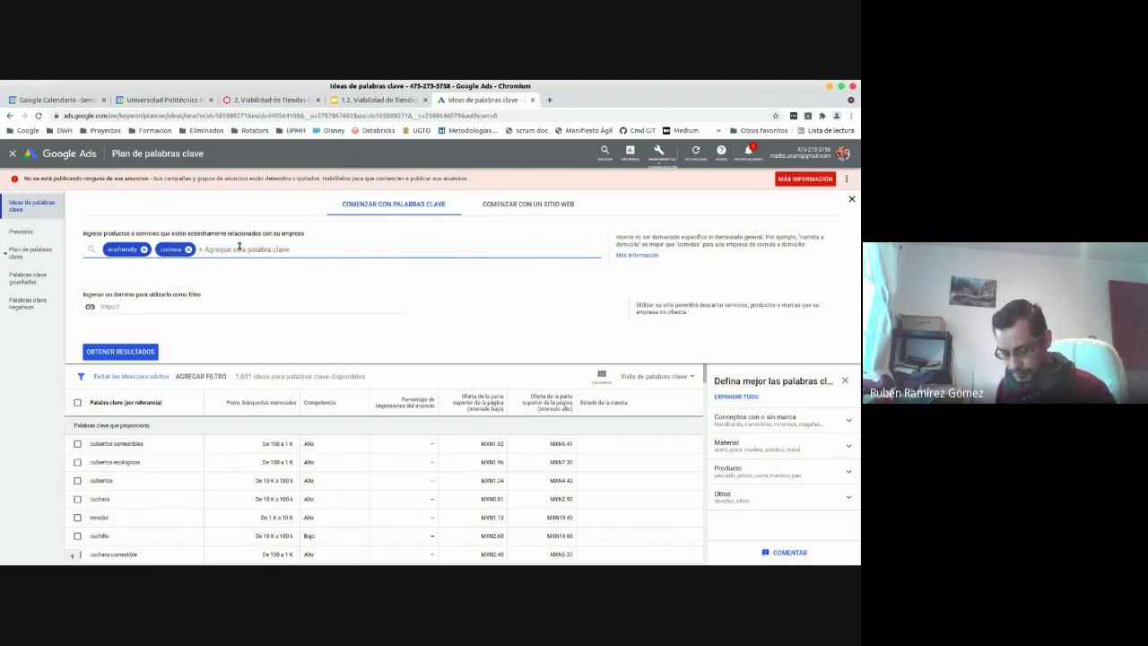
Add the keywords tenedor and cuchillo to the search
type("tenedor")
key("Return")
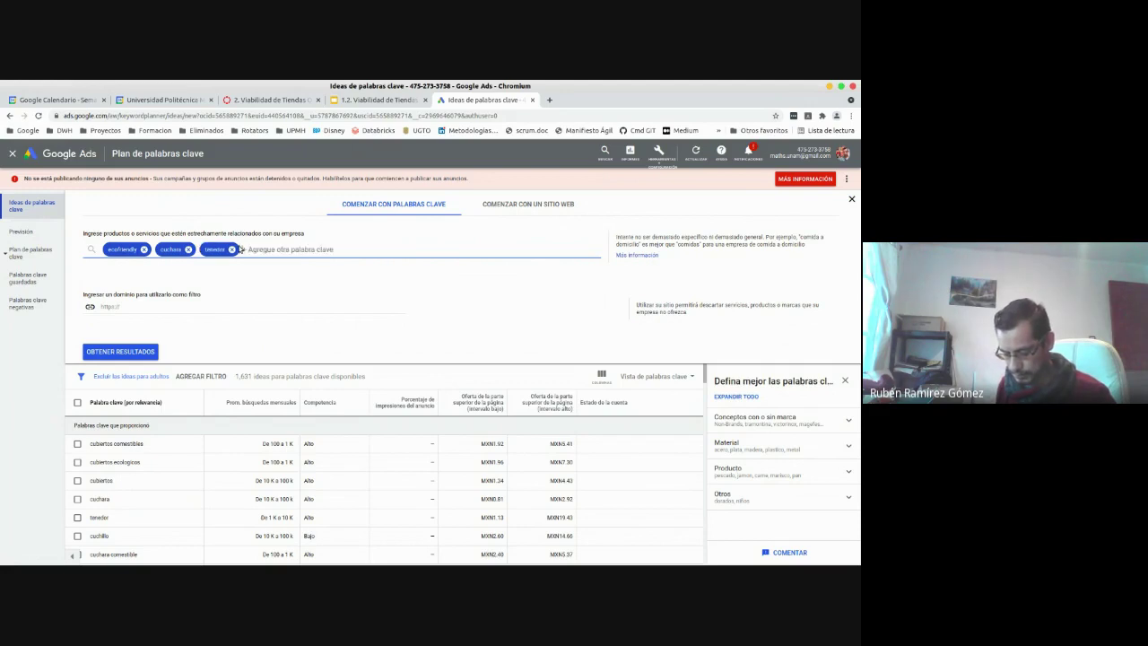
type("cuchillo")
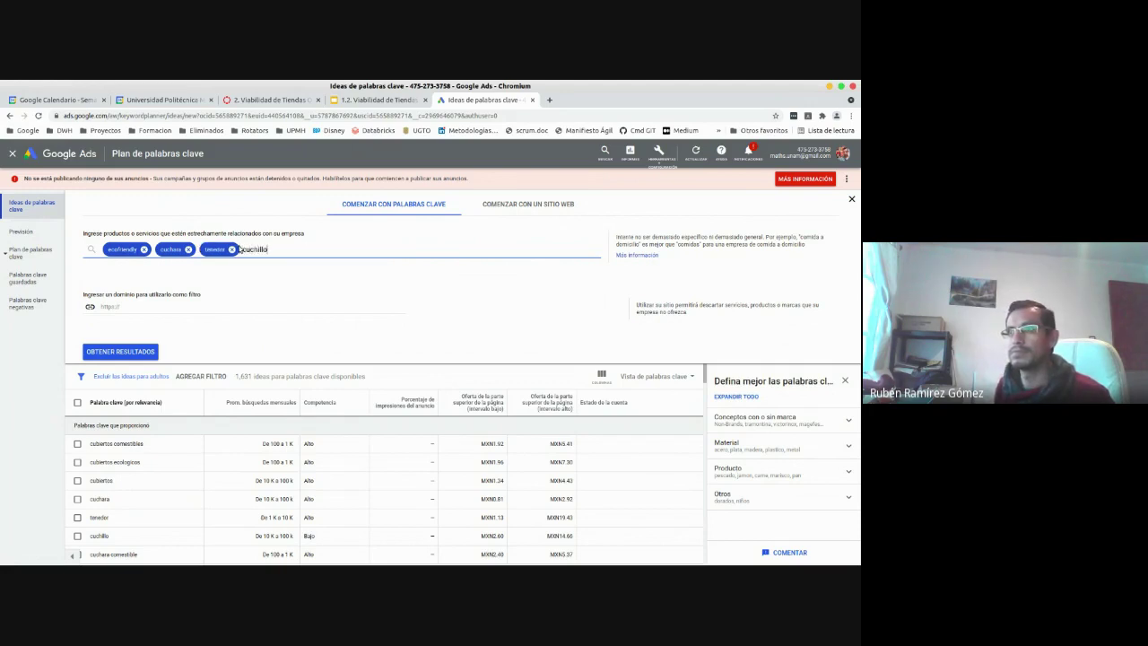
key("Return")
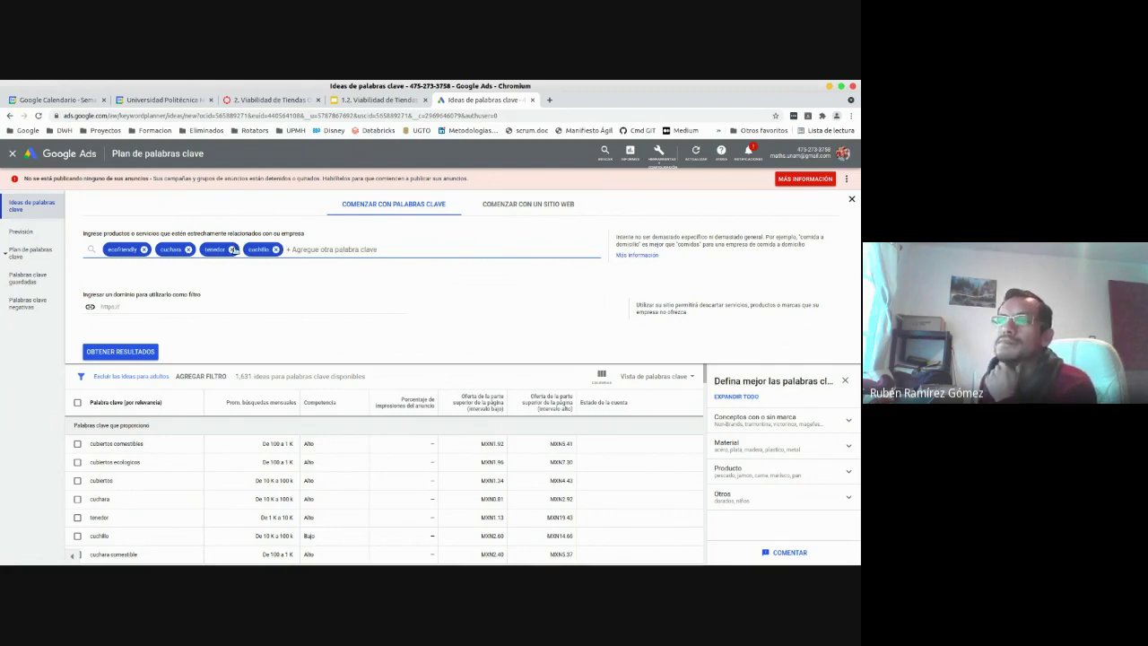
Add the keywords fiestas and super party to the search and get the results
scroll(253, 489, "down", 3)
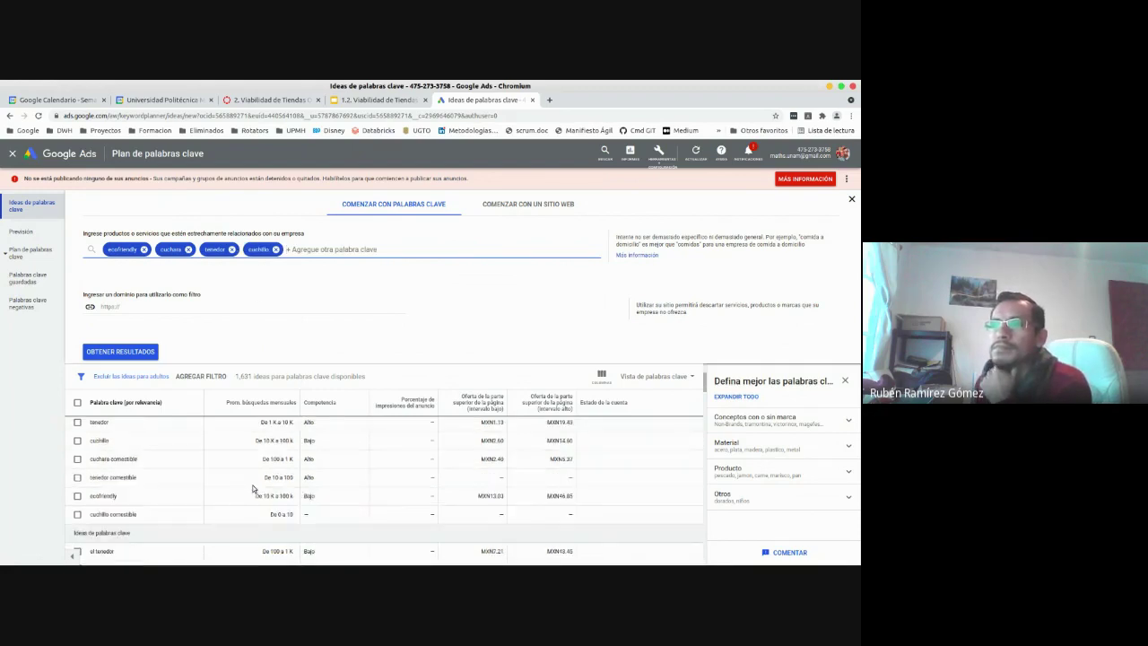
scroll(253, 489, "up", 2)
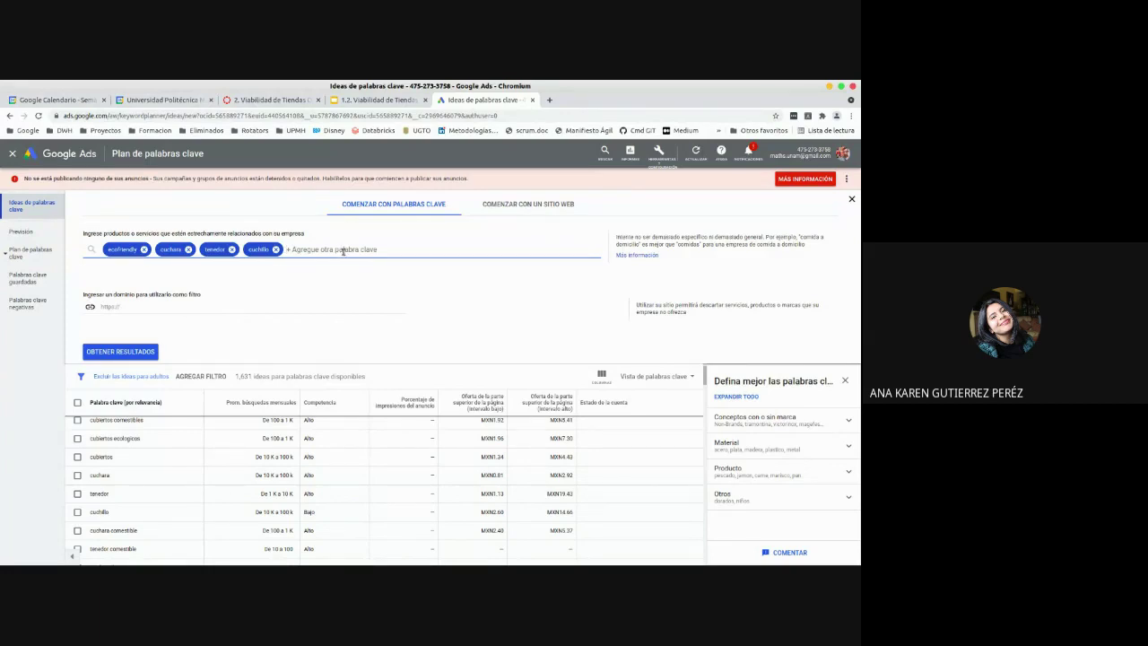
type("fiestas")
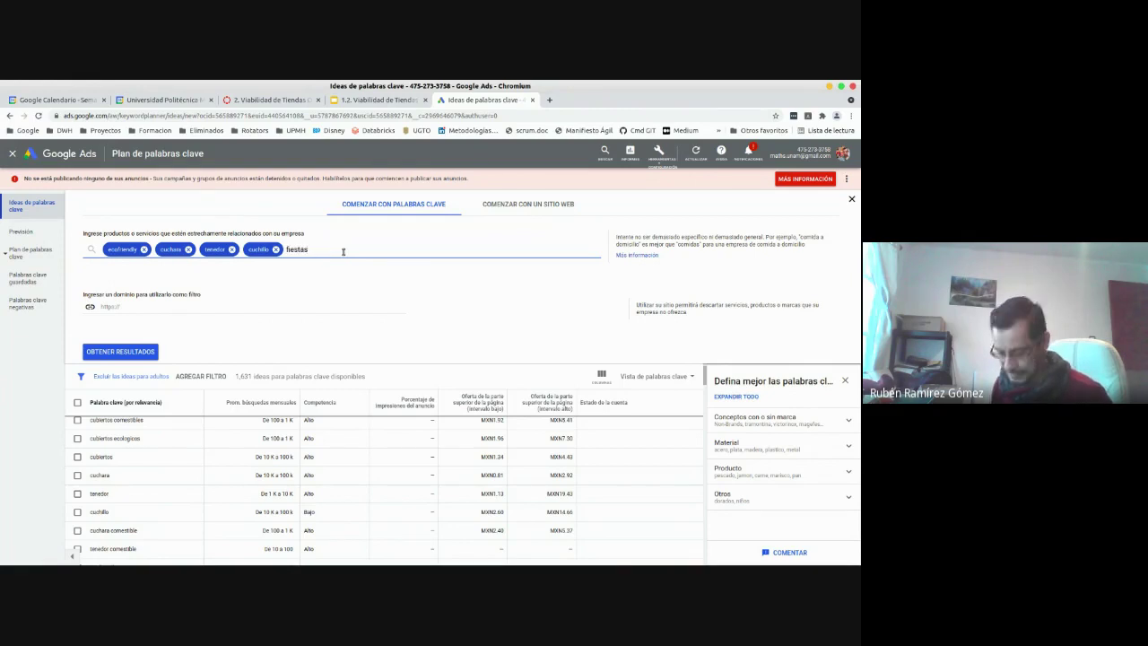
key("Return")
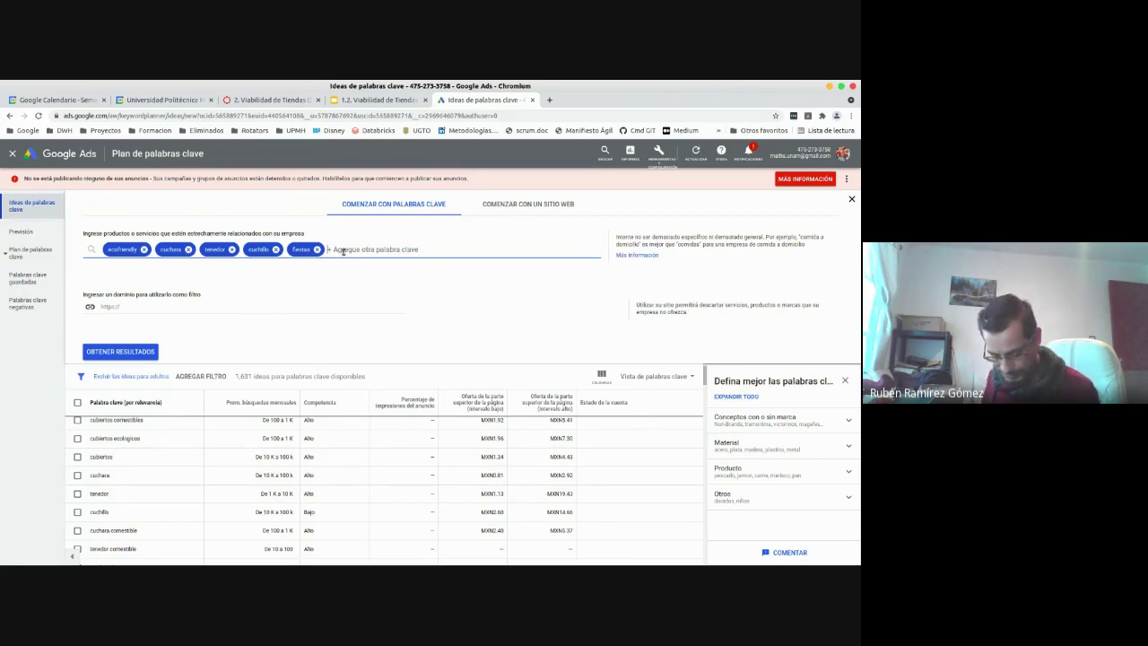
type("super party,")
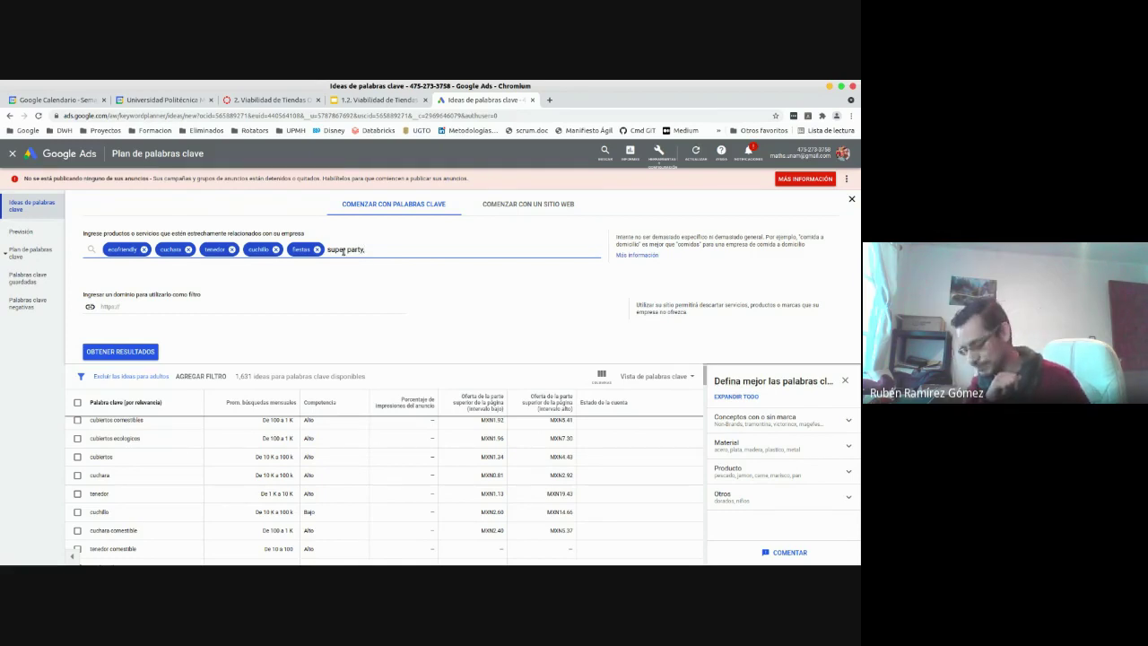
key("Return")
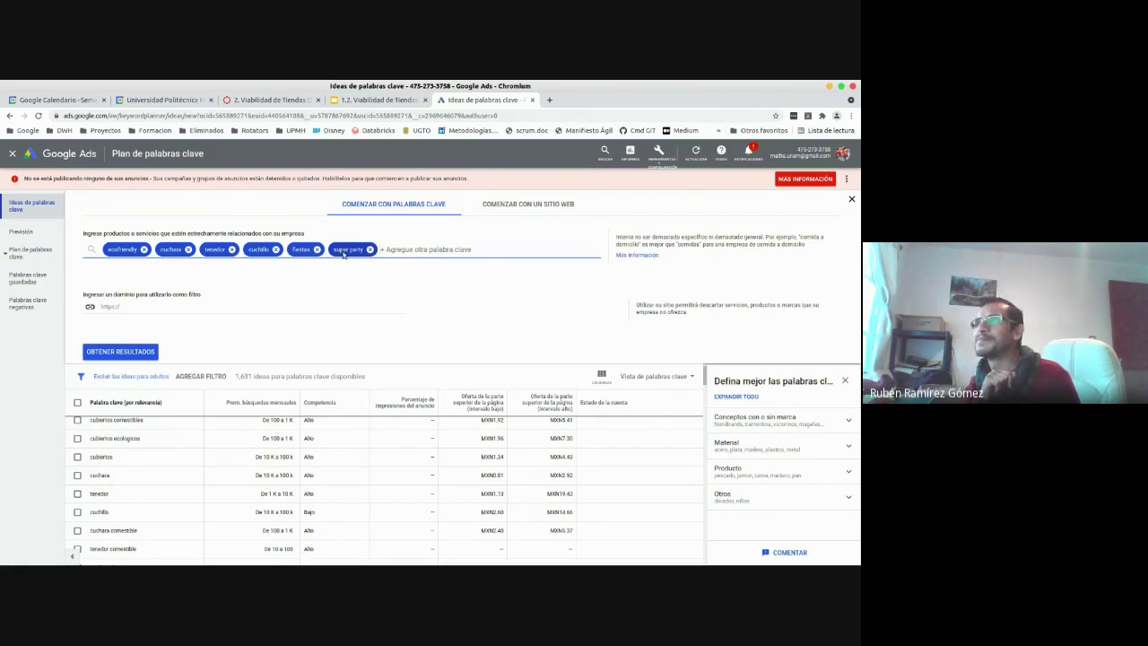
key("Return")
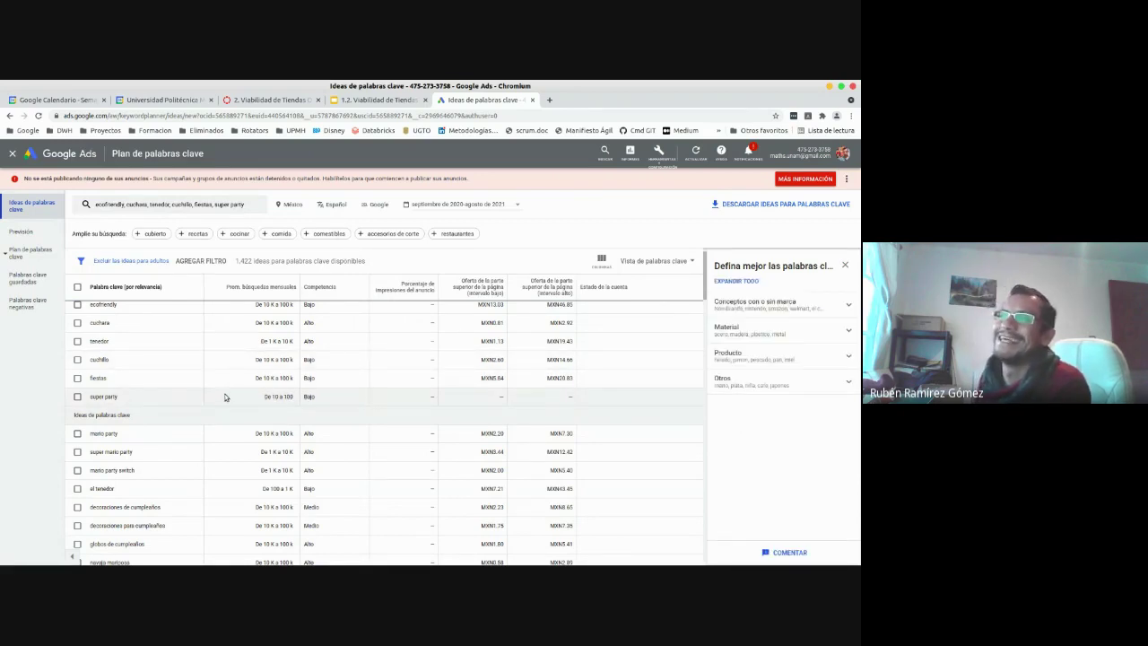
Reopen the keyword search, add the keywords cumpleaños, navidad and vacaciones, and get the results
scroll(216, 398, "up", 1)
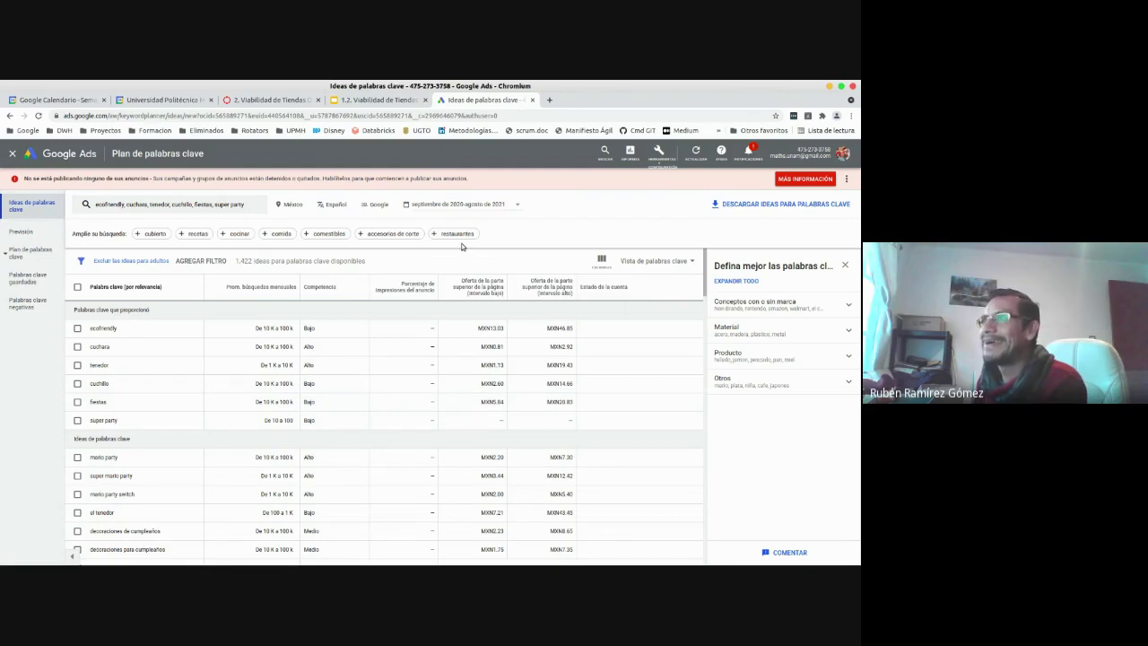
left_click(246, 205)
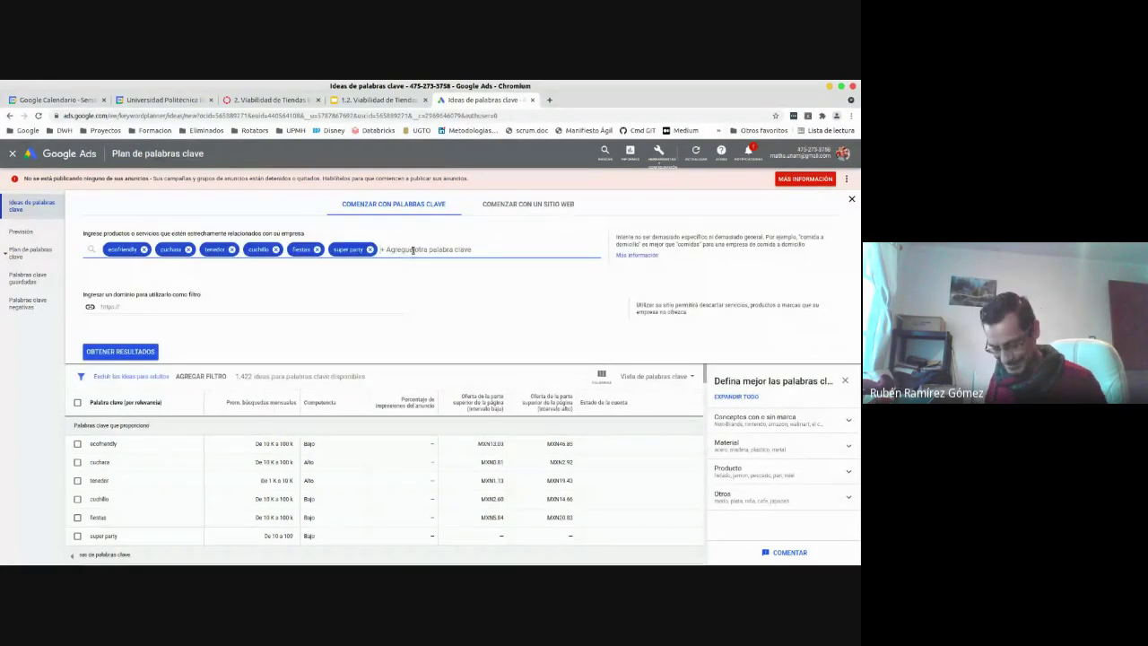
type("cumpleaños")
key("Return")
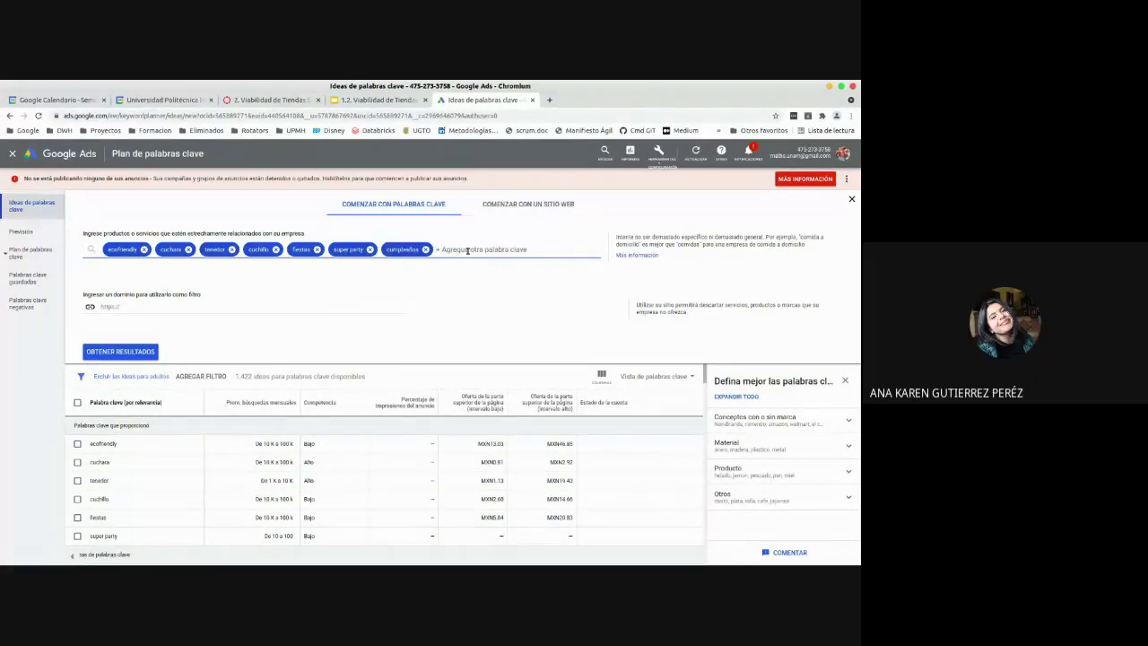
type("navidad")
key("Return")
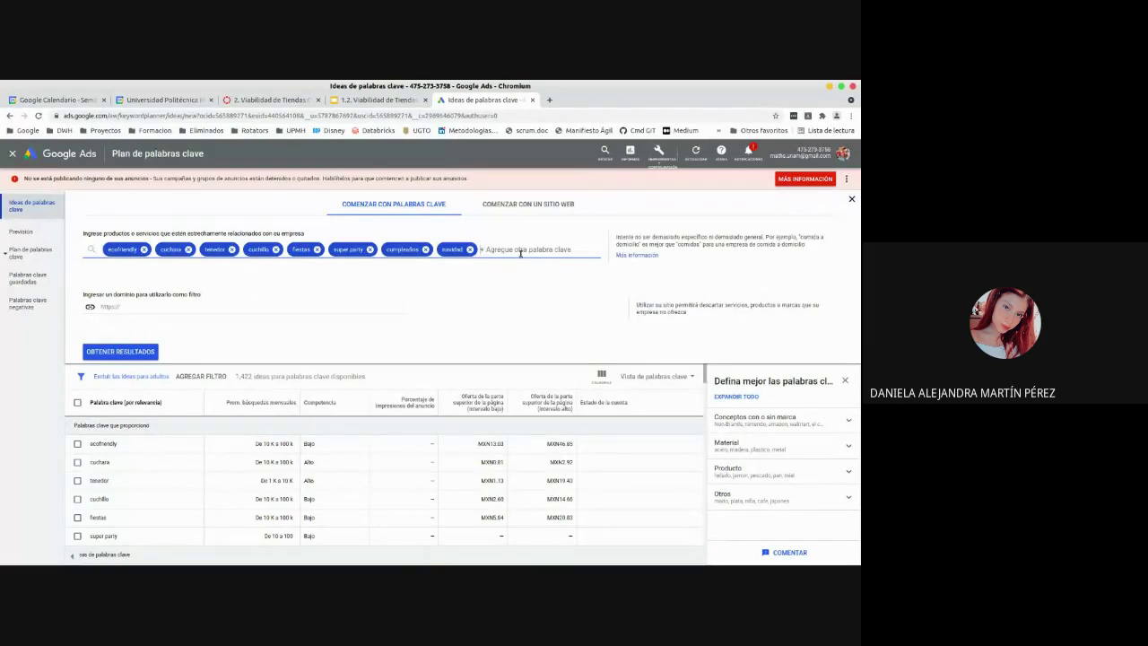
type("vacaciones")
key("Return")
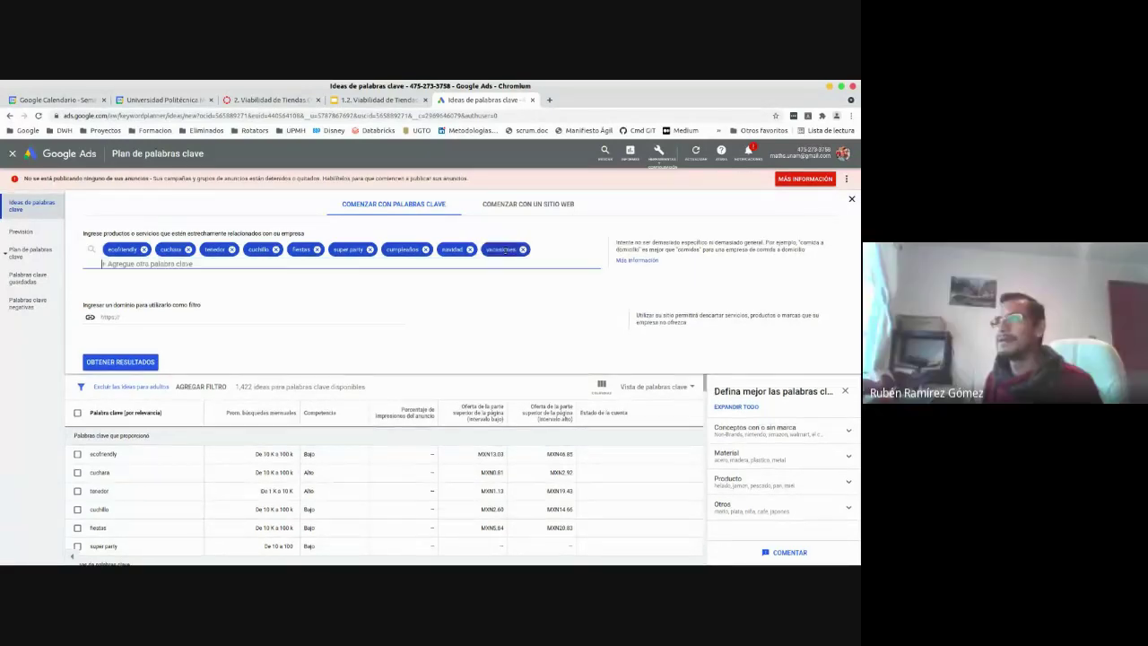
left_click(128, 362)
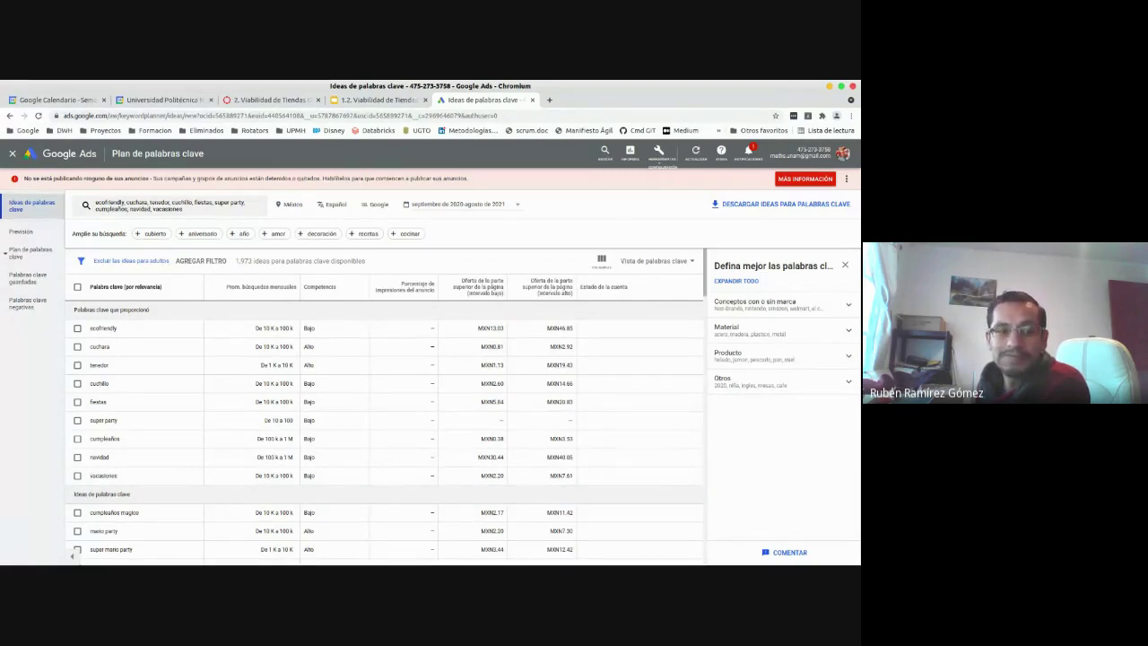
Switch to LibreOffice Calc and clear the old keywords and monthly demand values in A2:B8
key("alt+Tab")
left_click(582, 305)
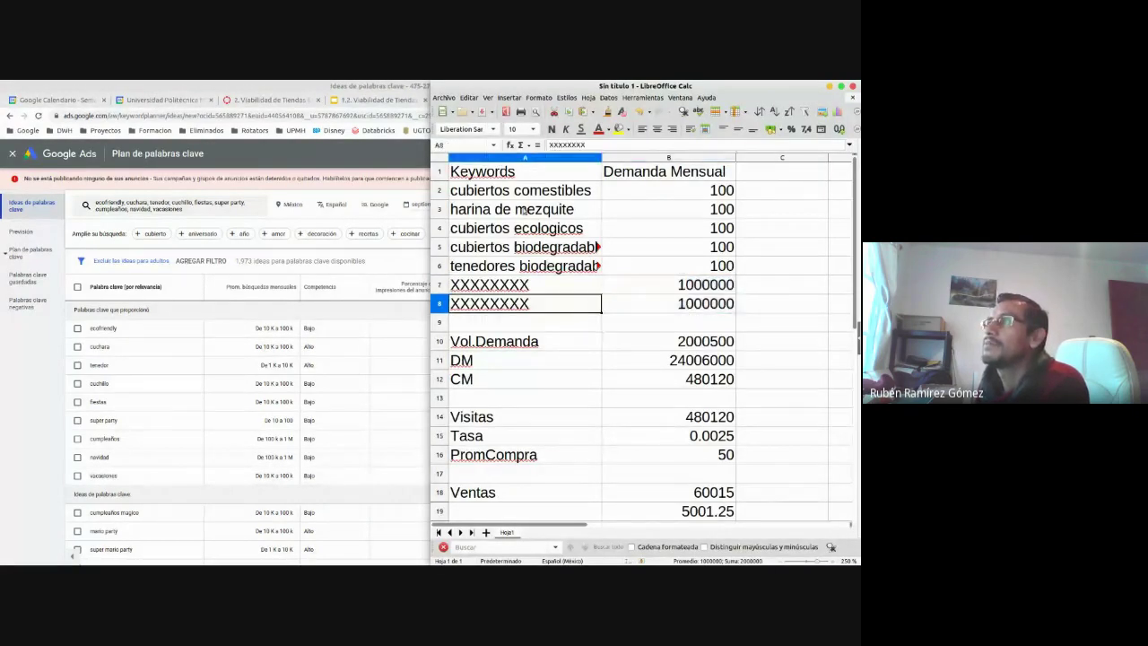
left_click(510, 292)
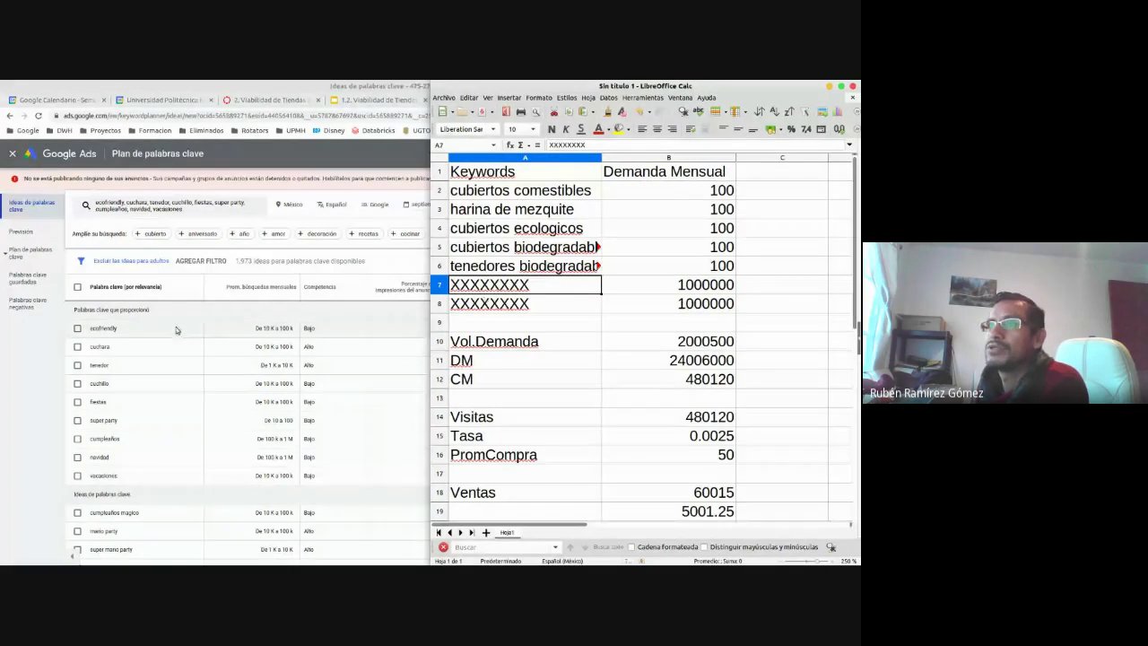
left_click_drag(526, 192, 698, 308)
key("Delete")
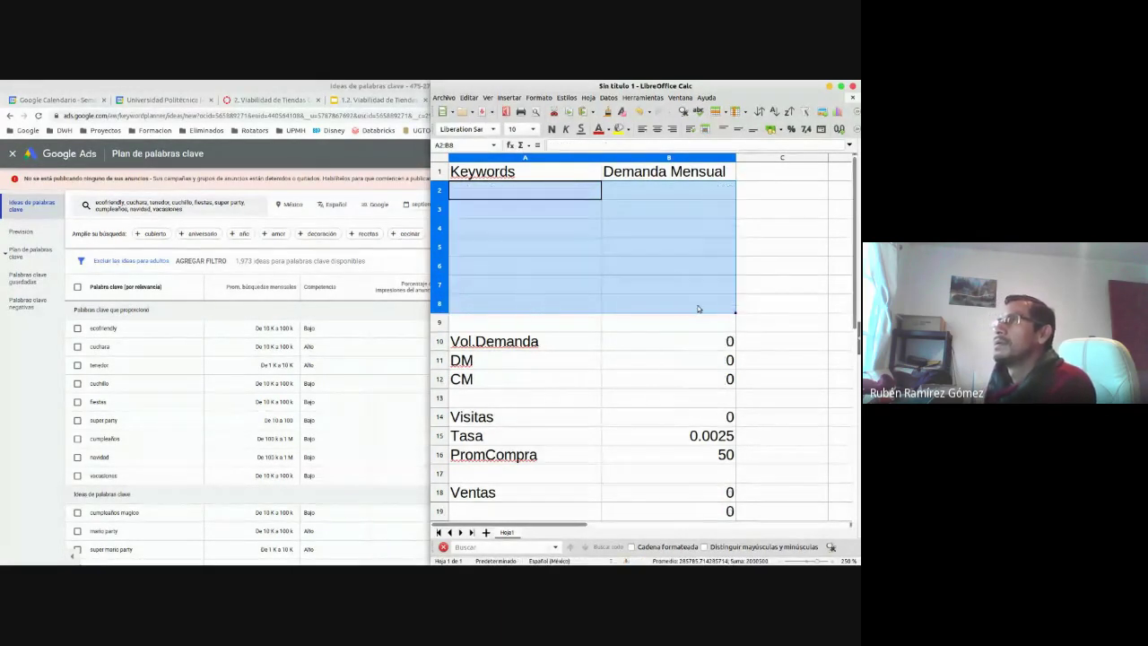
key("Right")
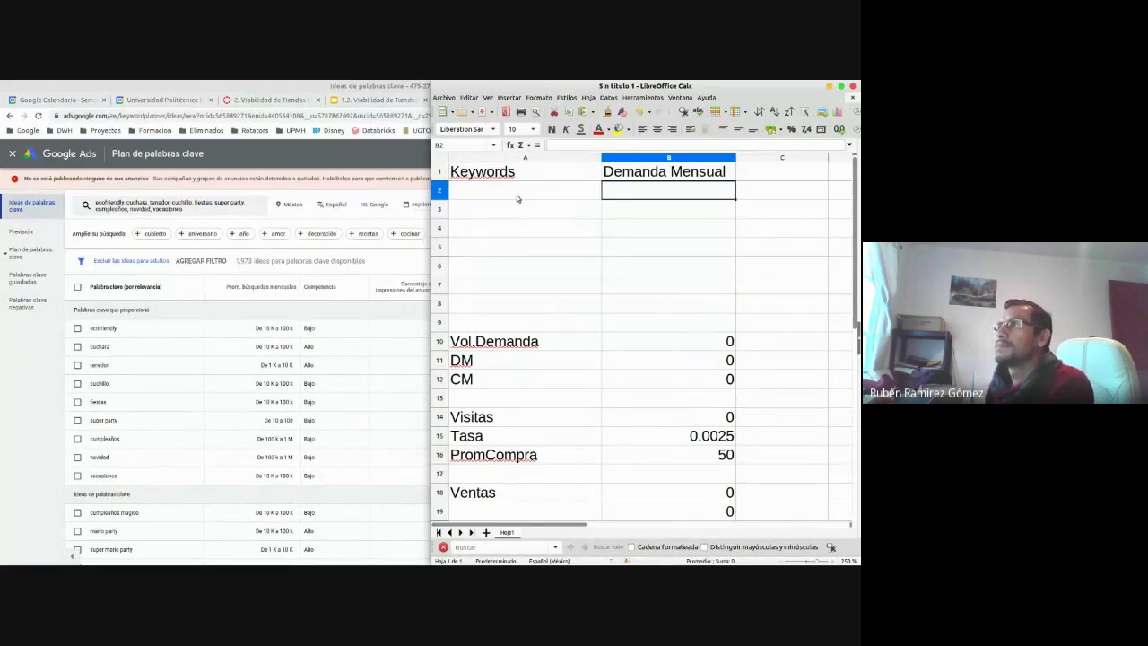
Enter the keywords ecofriendly, fiestas and cumpleaños in cells A2 to A4
left_click(517, 197)
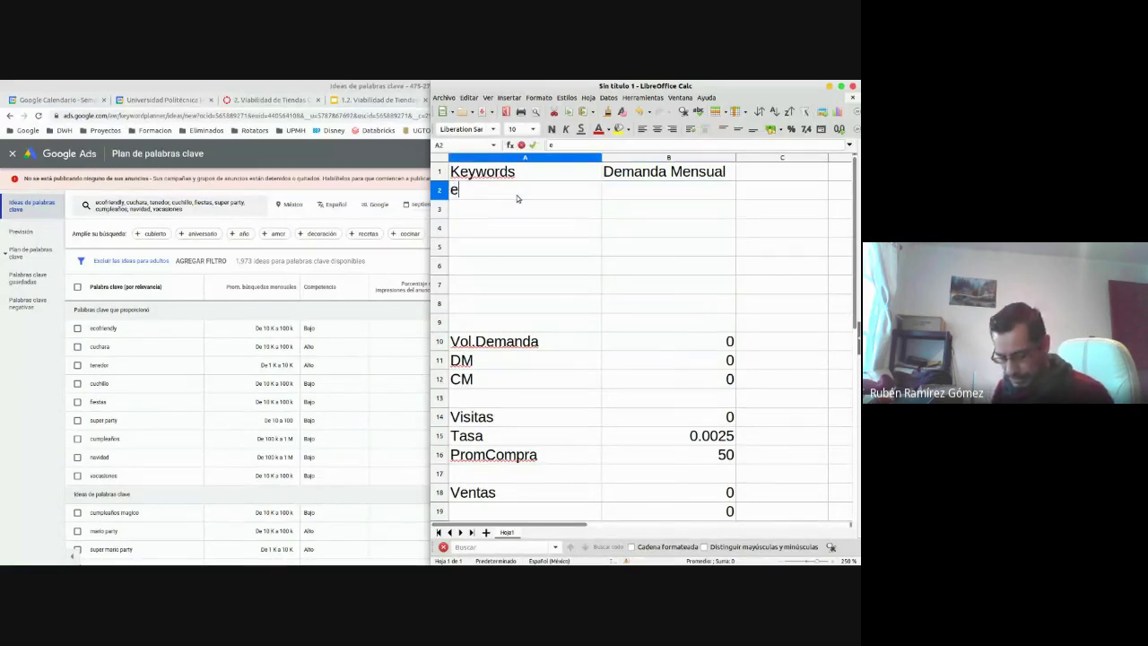
type("ecofrie")
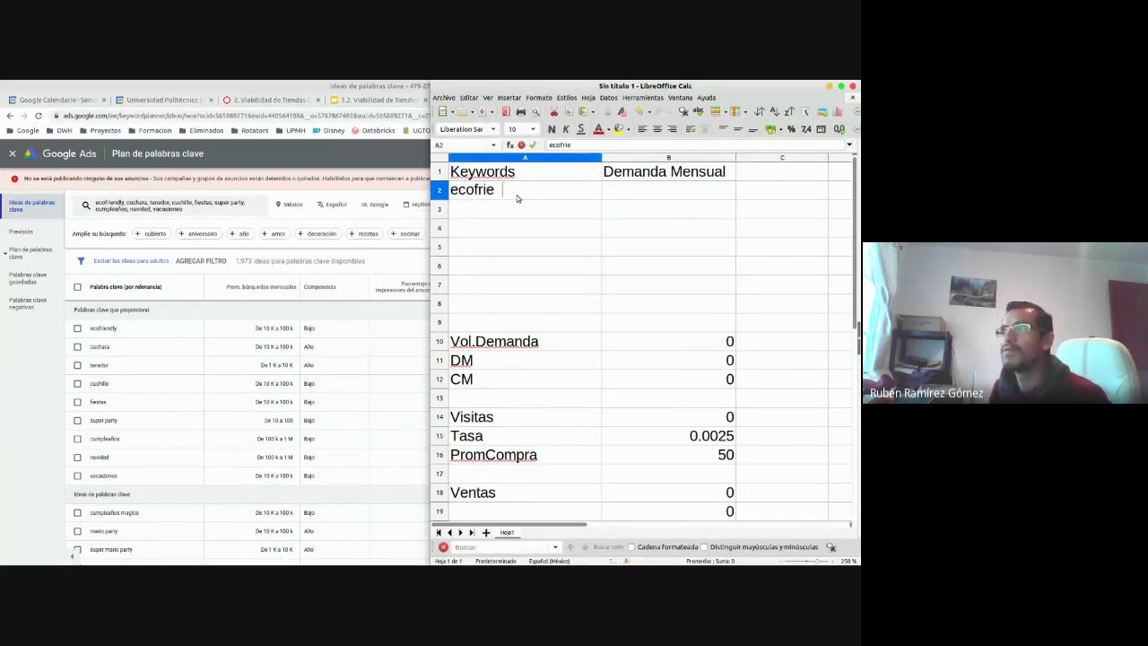
type("ndly")
key("Return")
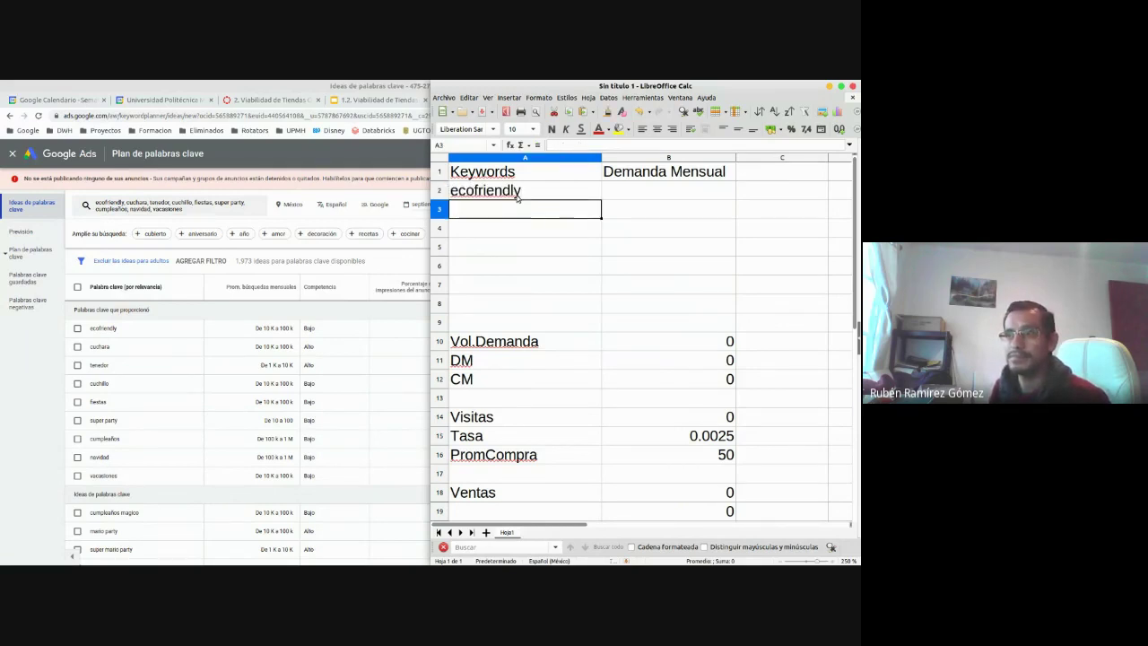
type("fiesta")
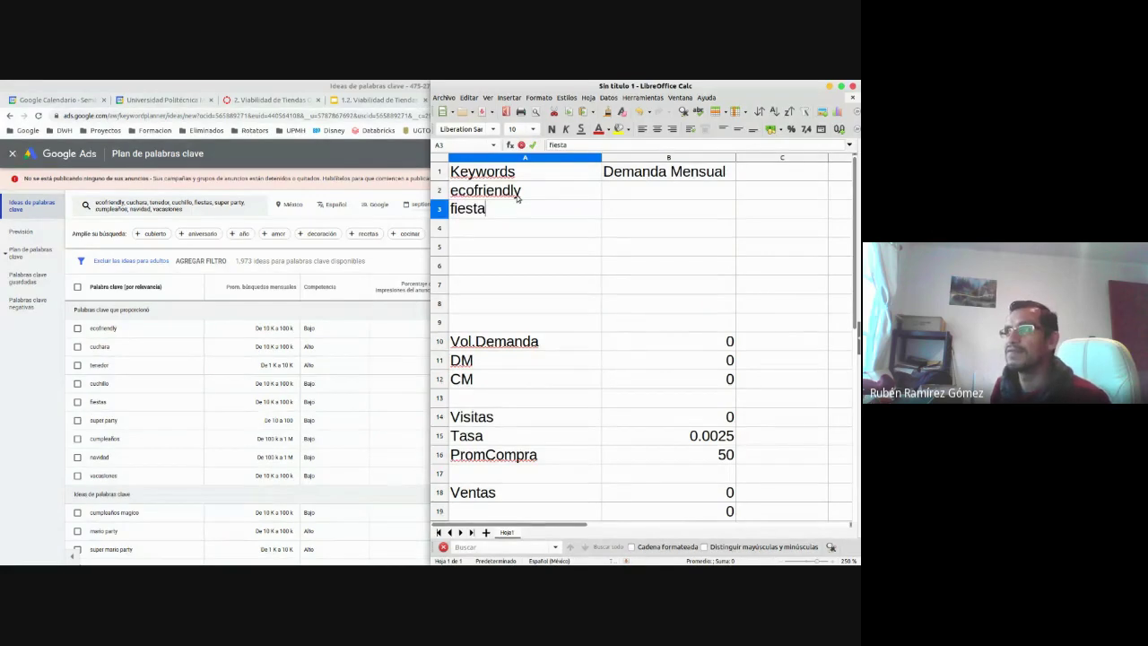
type("s")
key("Return")
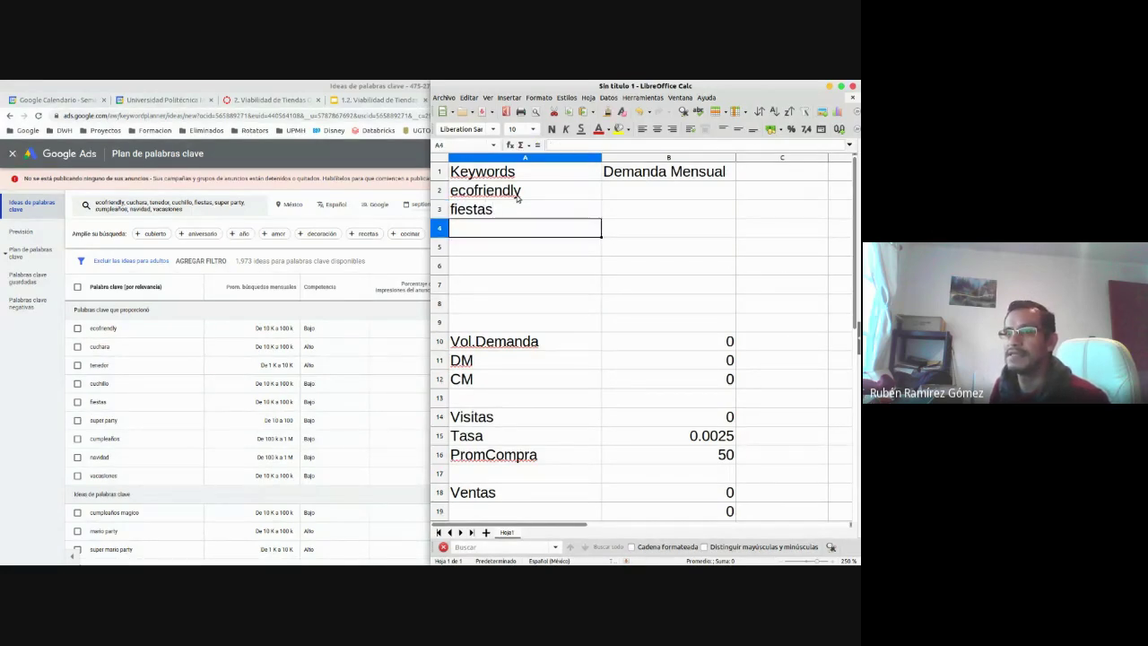
type("cumpleaños")
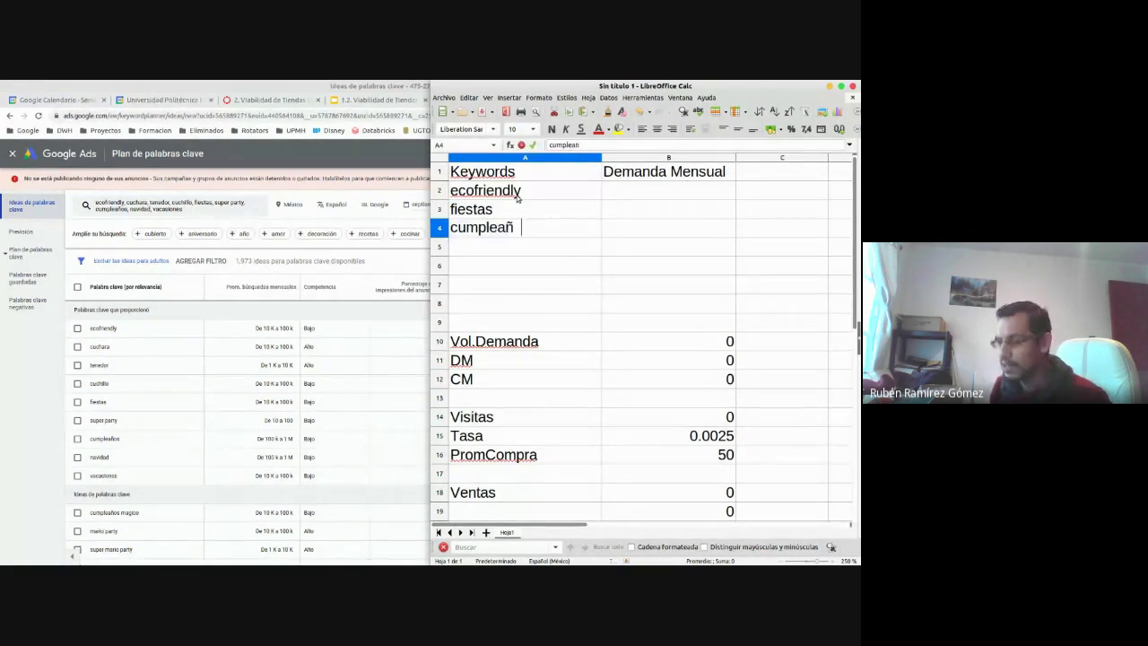
key("Return")
Enter the keywords navidad, vacasiones, cuchara and tenedor in cells A5 to A8
type("navidad")
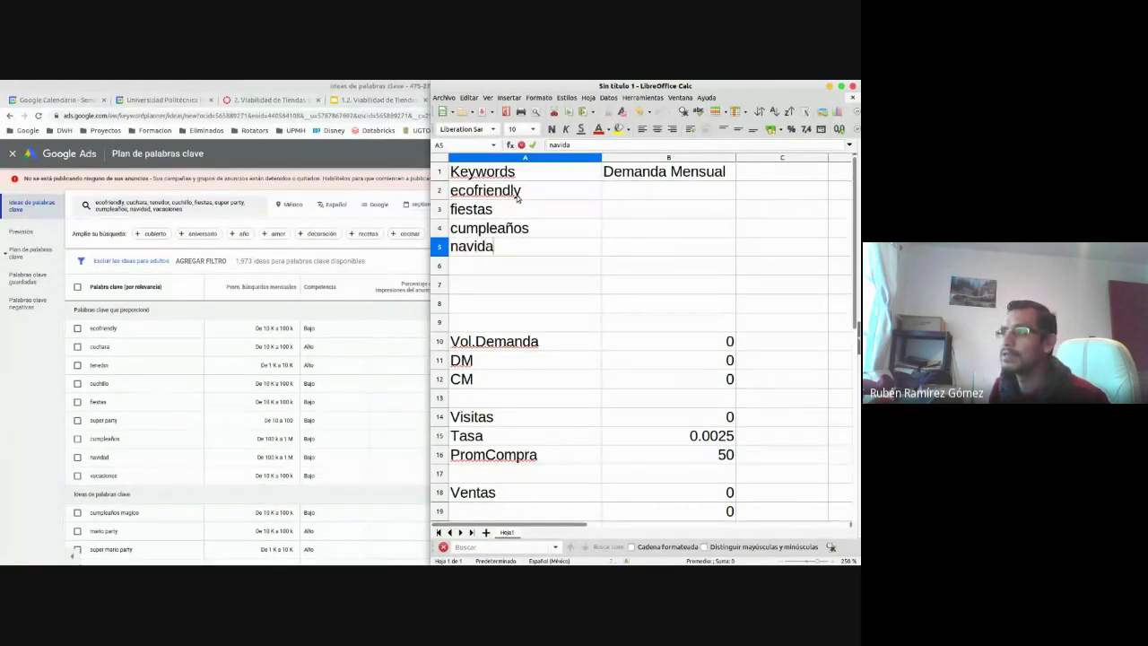
key("Return")
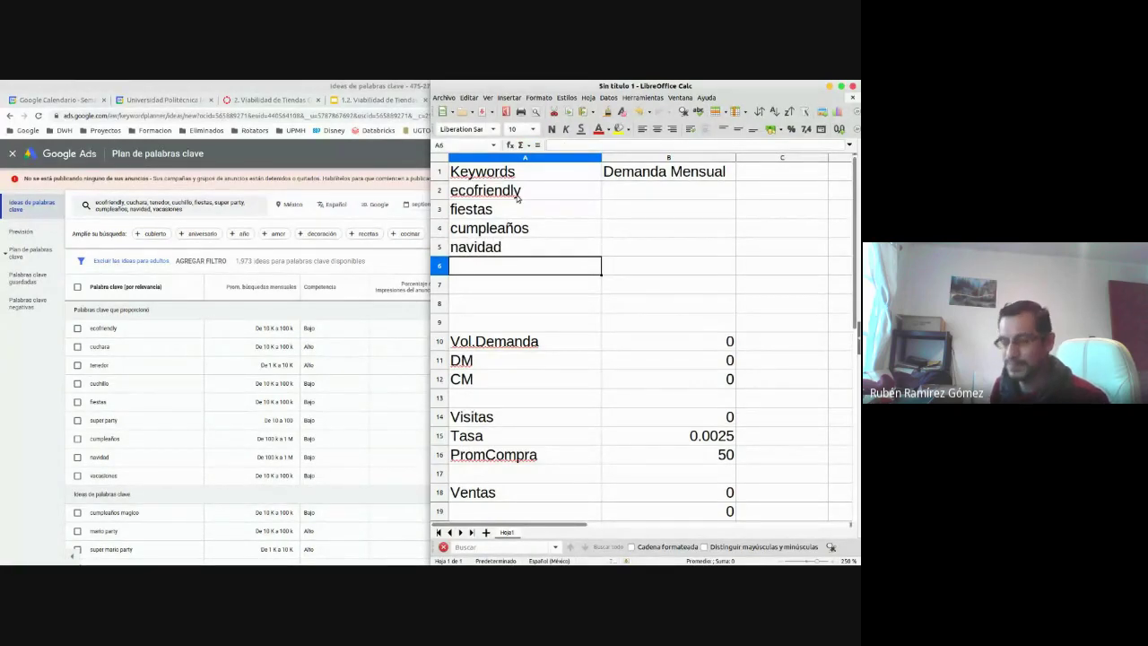
type("vacasi")
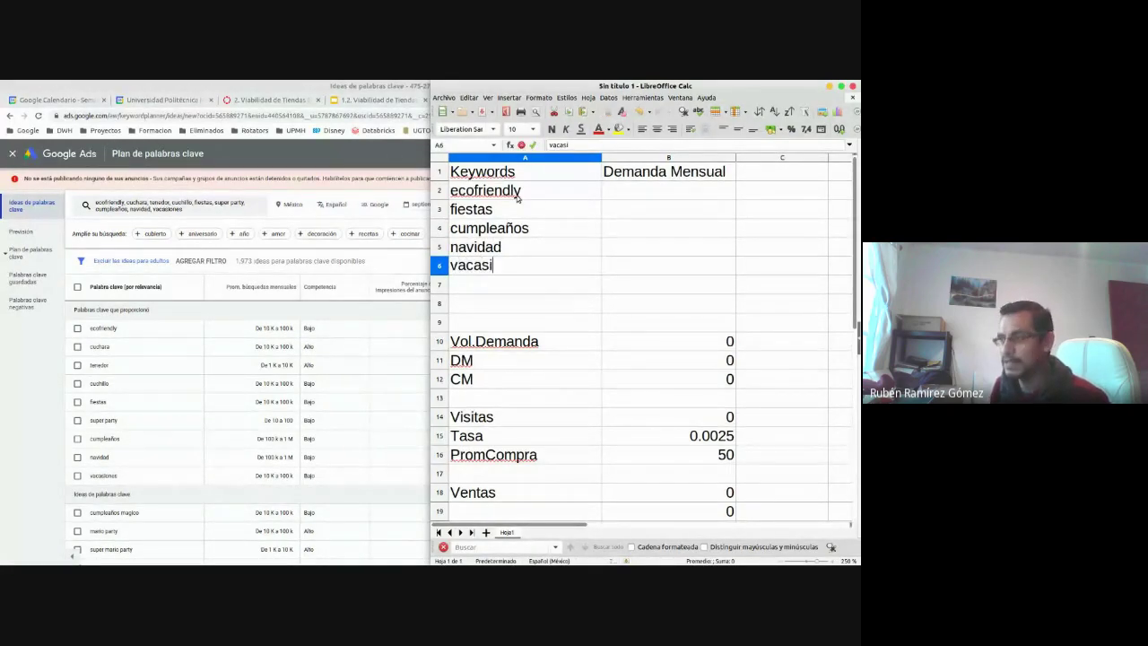
type("ones")
key("Return")
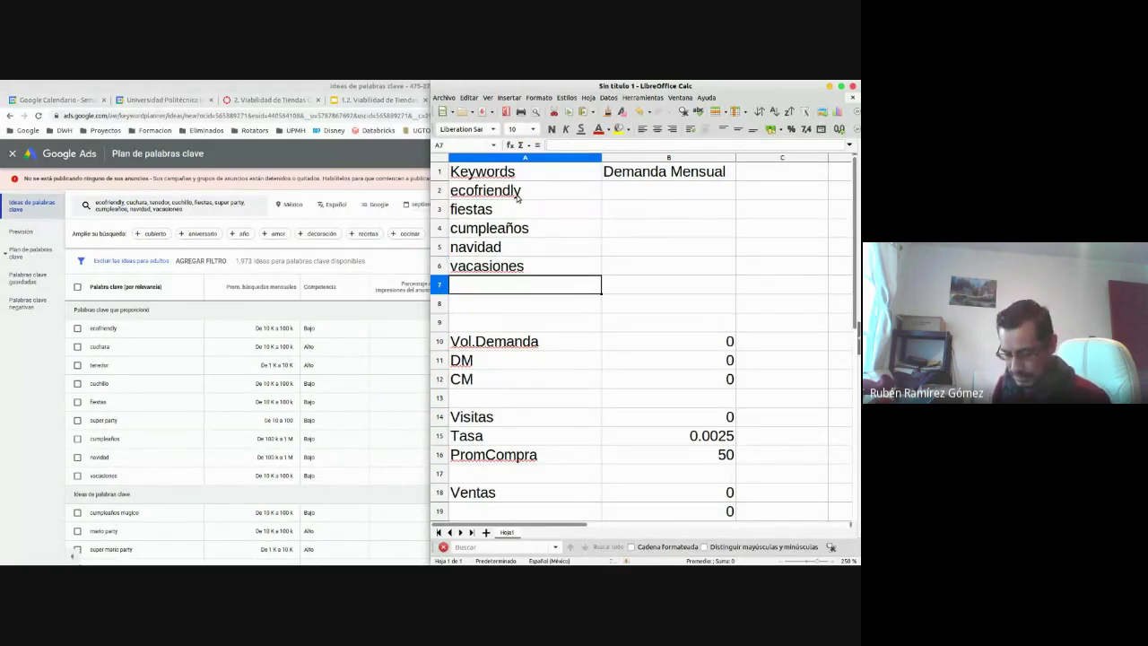
type("cuchara")
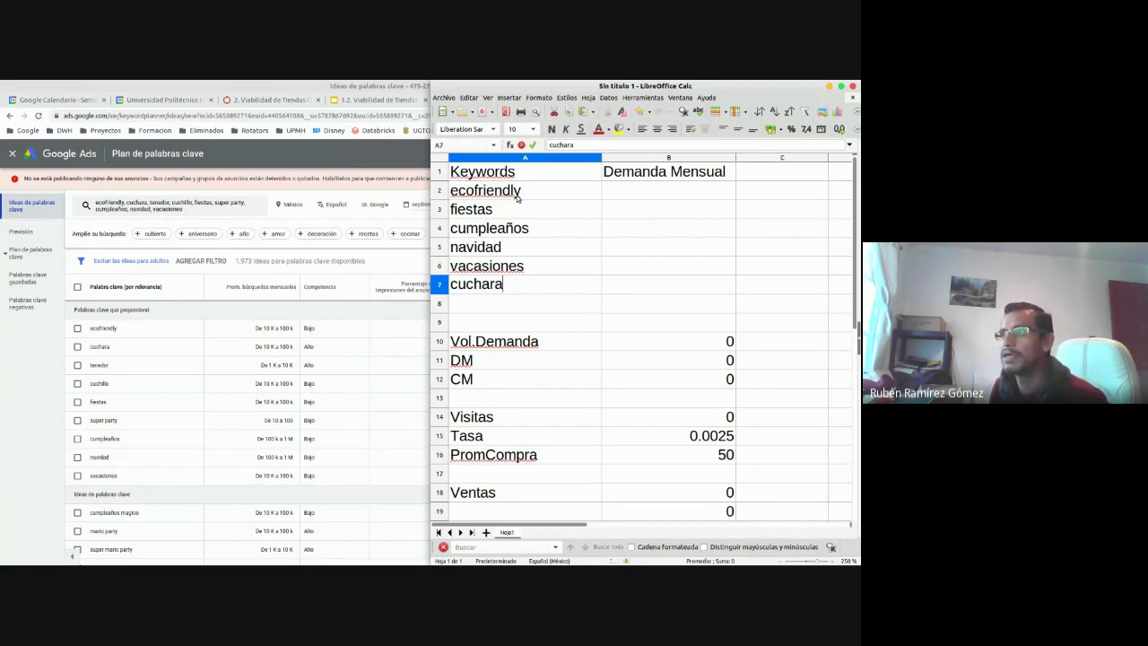
key("Return")
type("tenedor")
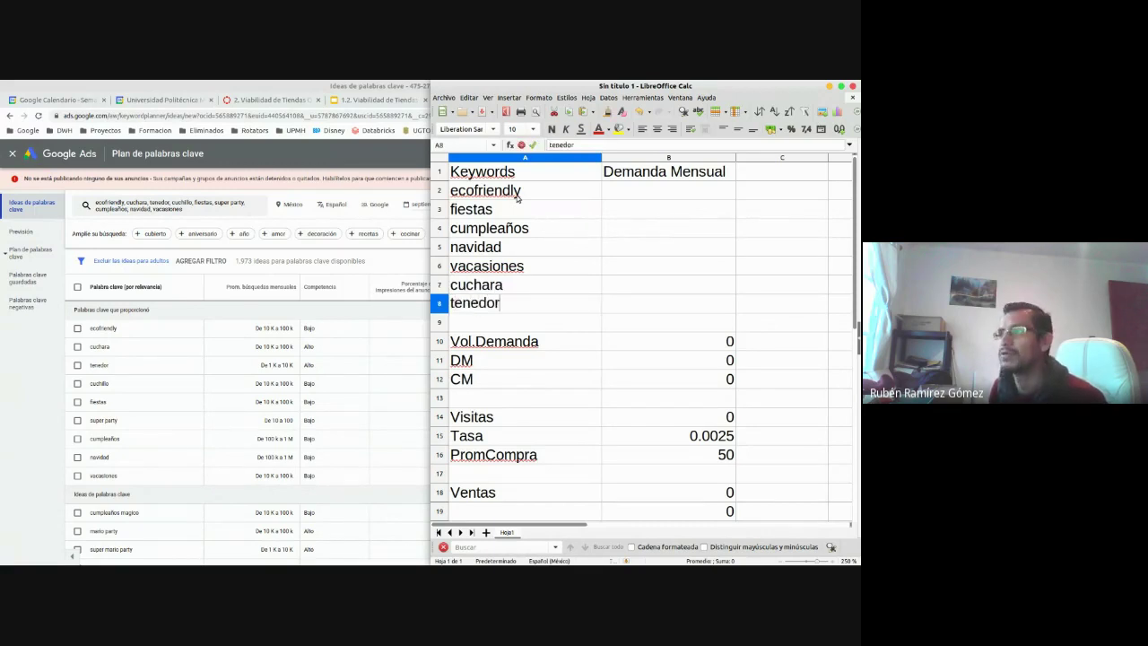
key("Return")
Set the monthly demand for ecofriendly to 10000 in cell B2
key("Right")
key("Up")
key("Up")
key("Up")
key("Up")
key("Up")
key("Up")
key("Up")
key("Up")
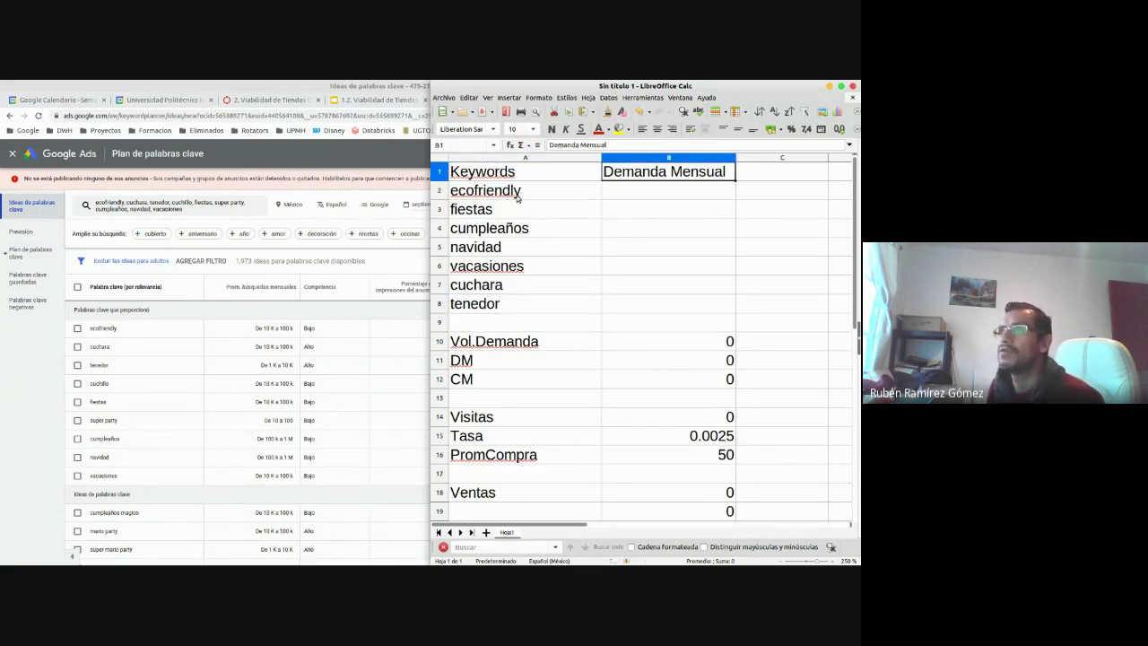
key("Down")
type("10000")
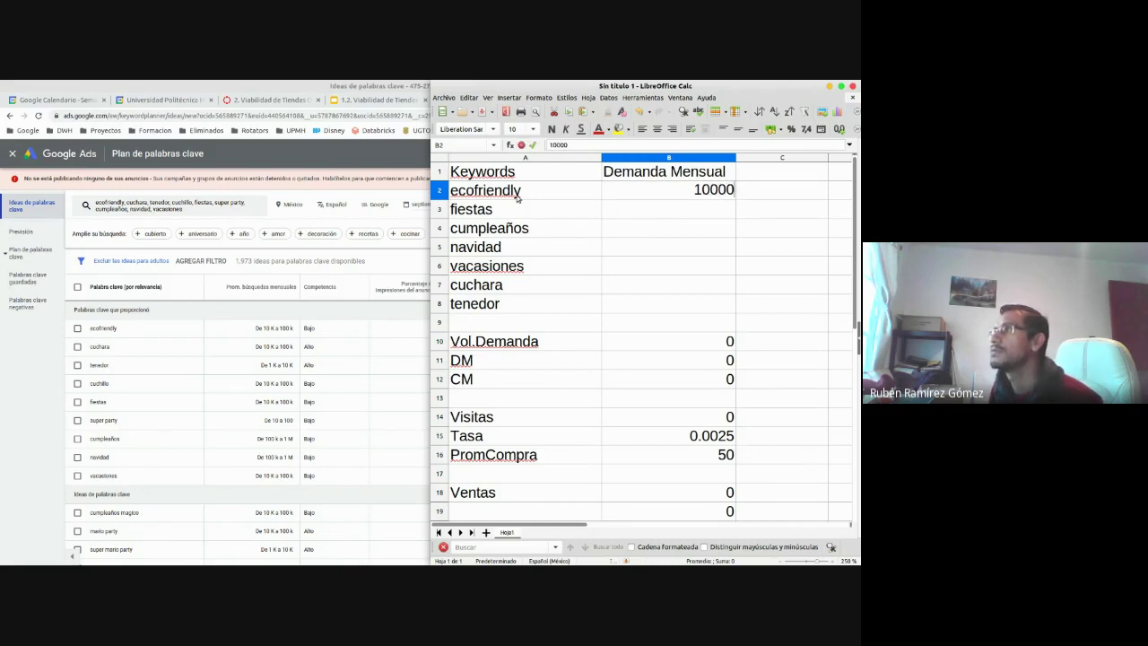
key("Return")
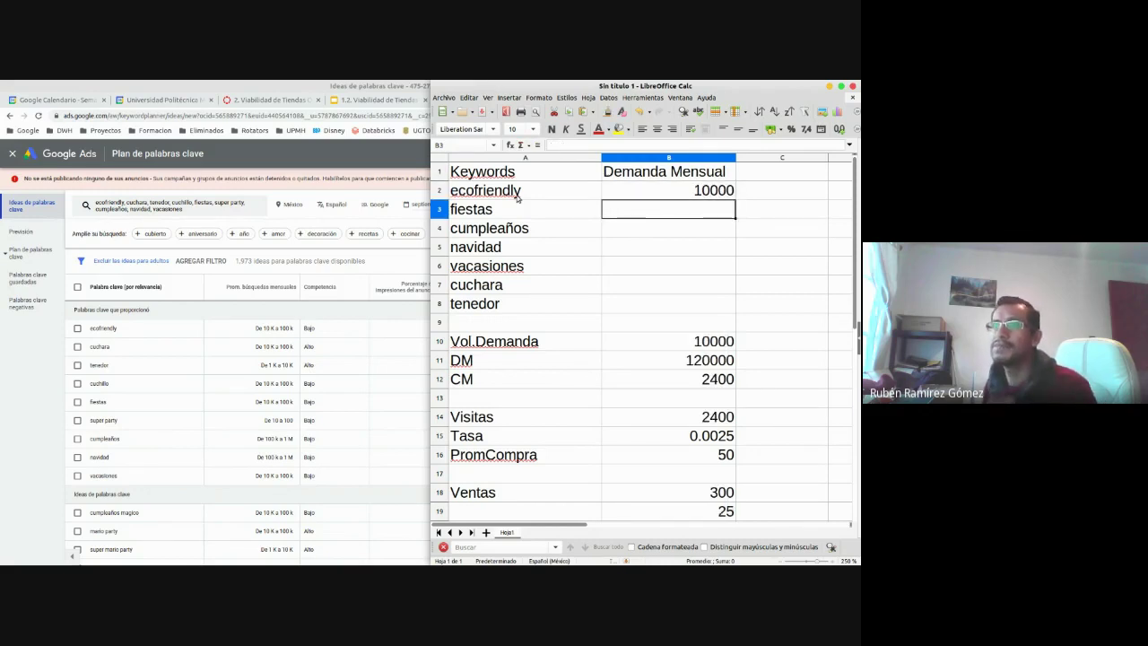
Set the monthly demand for cuchara to 10000 and for tenedor to 1000
key("Down")
key("Down")
key("Down")
key("Down")
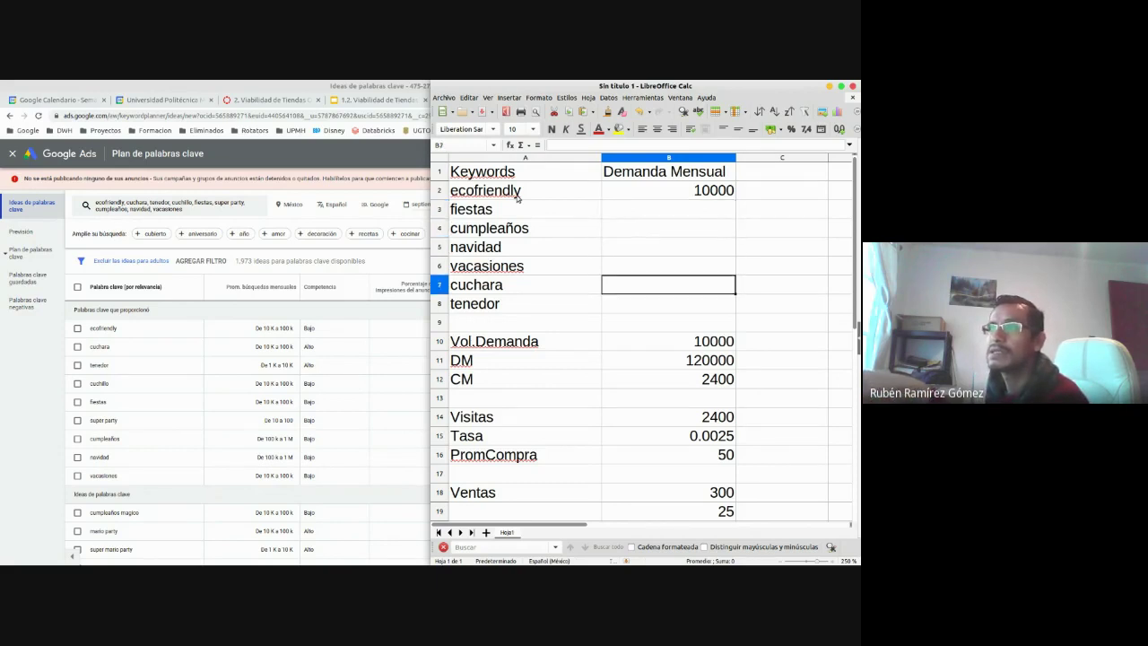
type("1000")
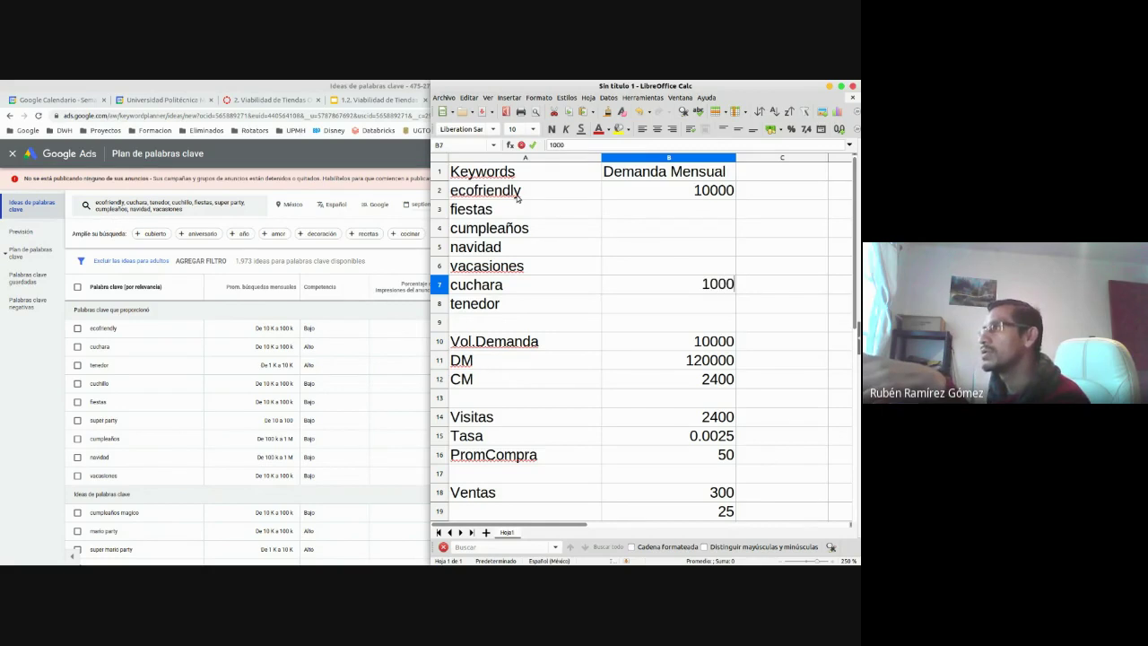
type("0")
key("Return")
type("100")
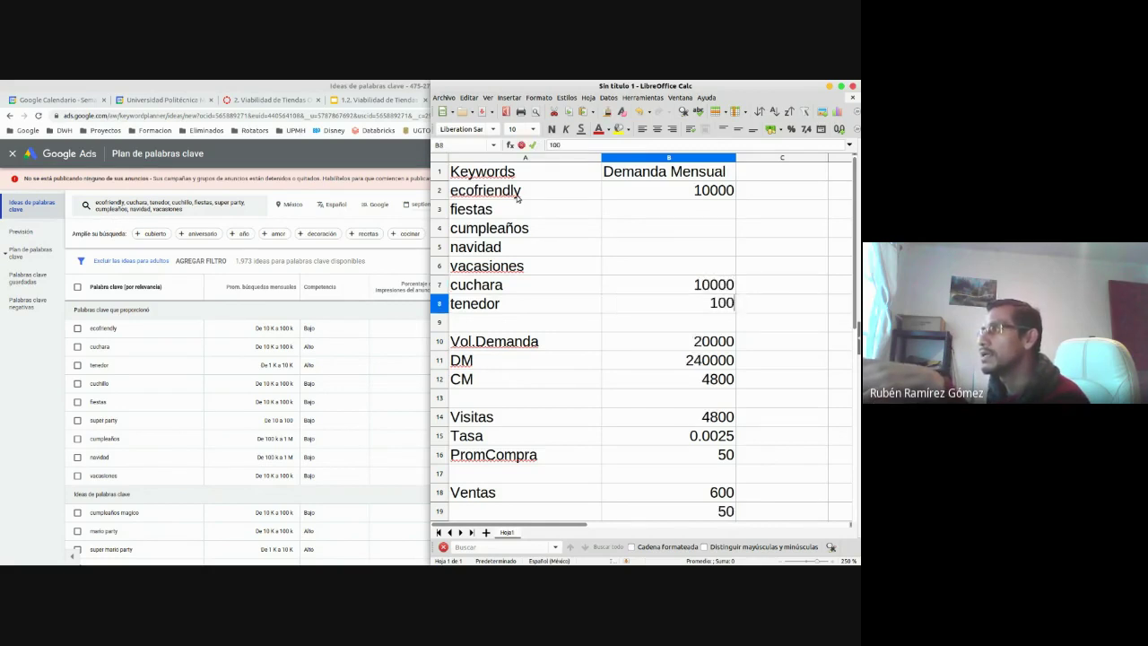
type("0")
key("Return")
Set the monthly demand for fiestas to 10000 in cell B3
key("Up")
key("Up")
key("Up")
key("Up")
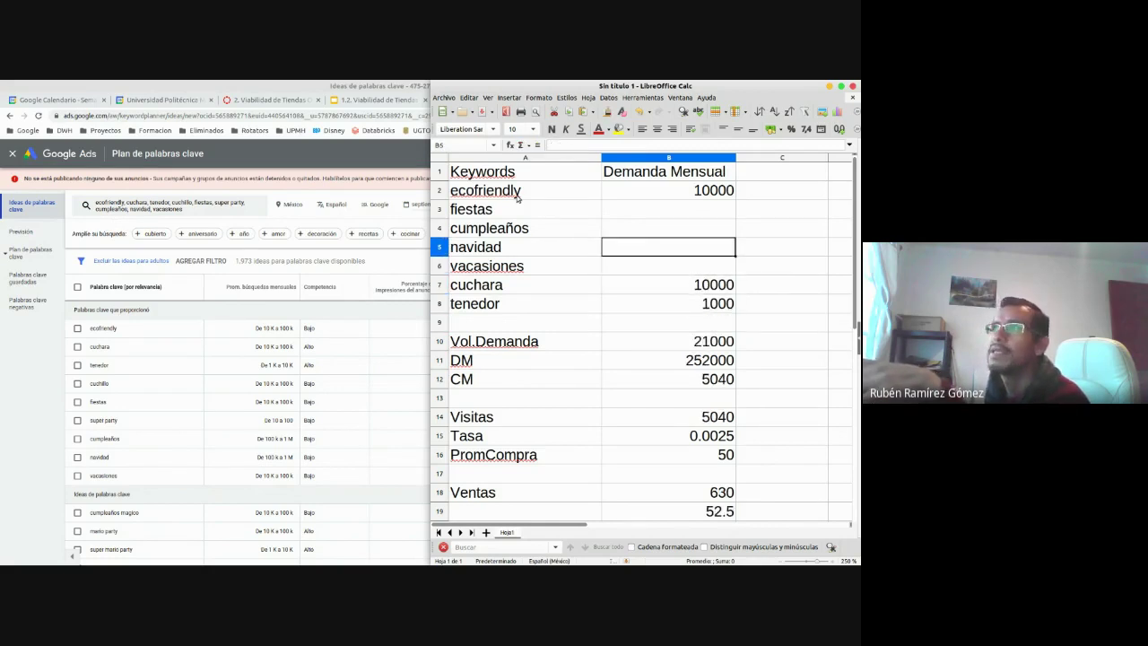
key("Up")
key("Up")
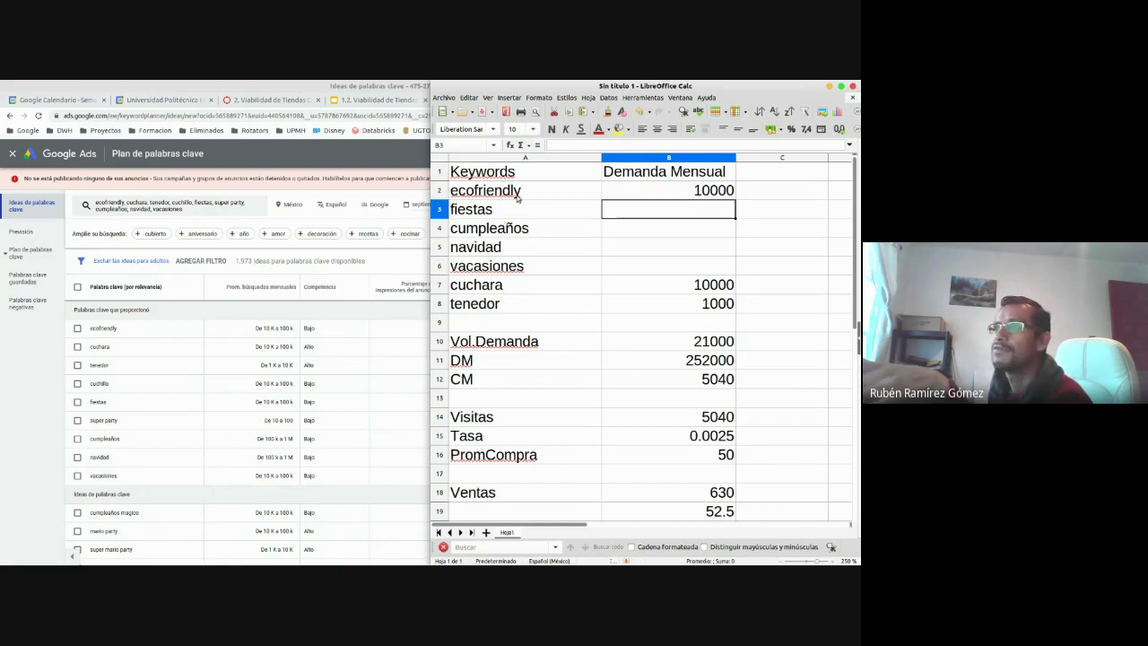
type("10000")
key("Return")
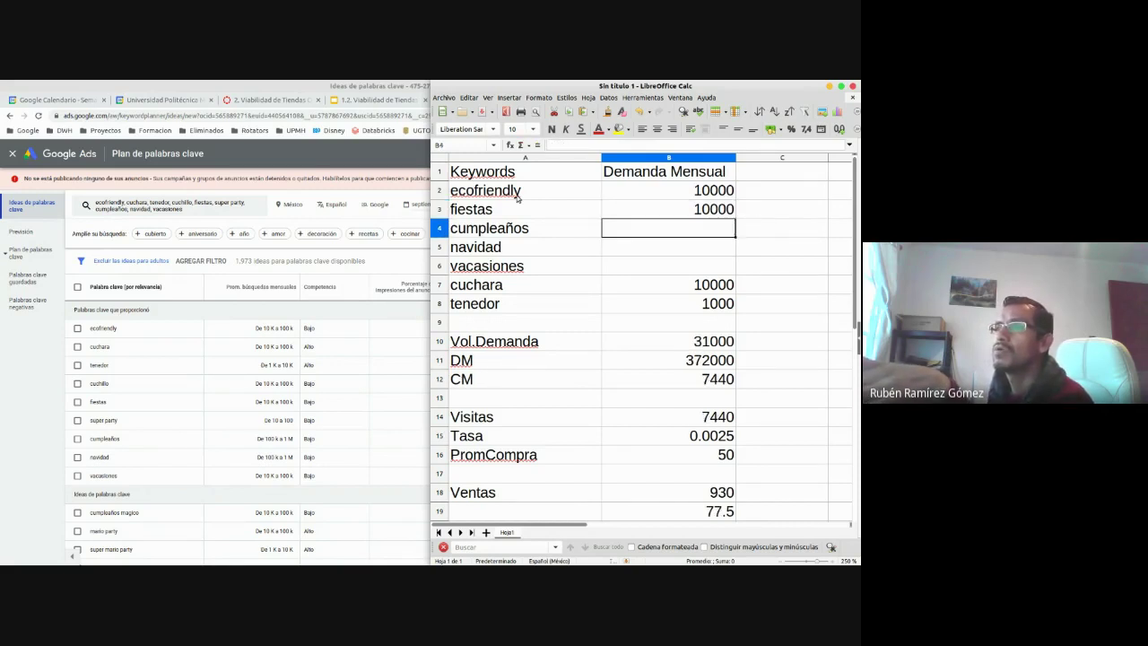
Enter a monthly demand of 1000000 for cumpleaños in cell B4
type("1000000")
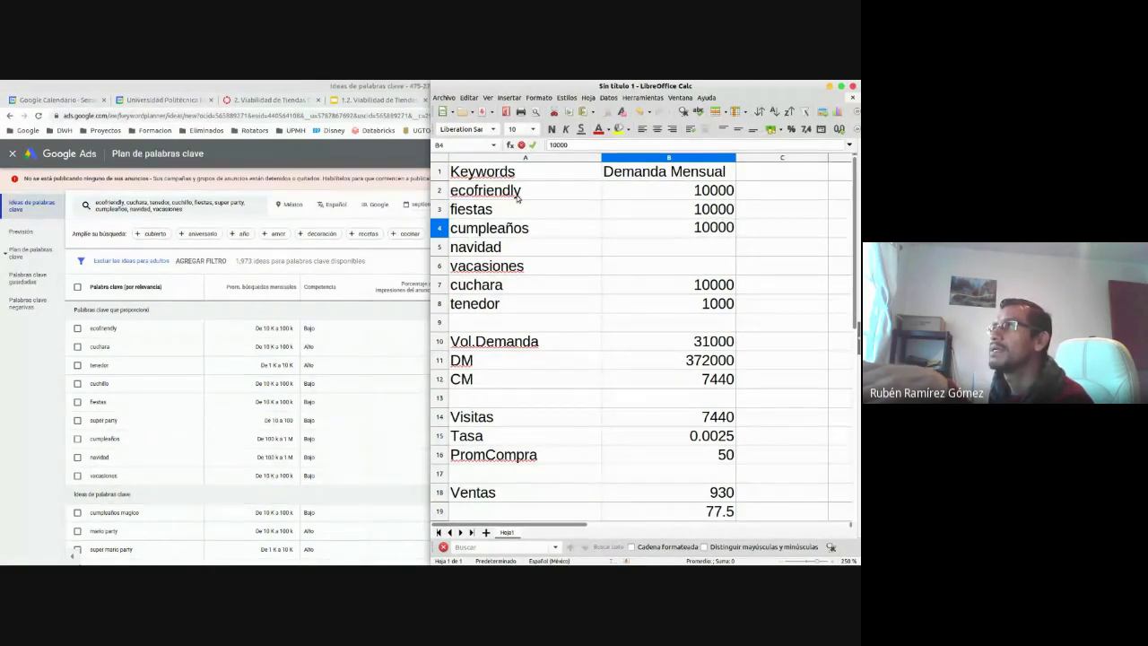
key("Return")
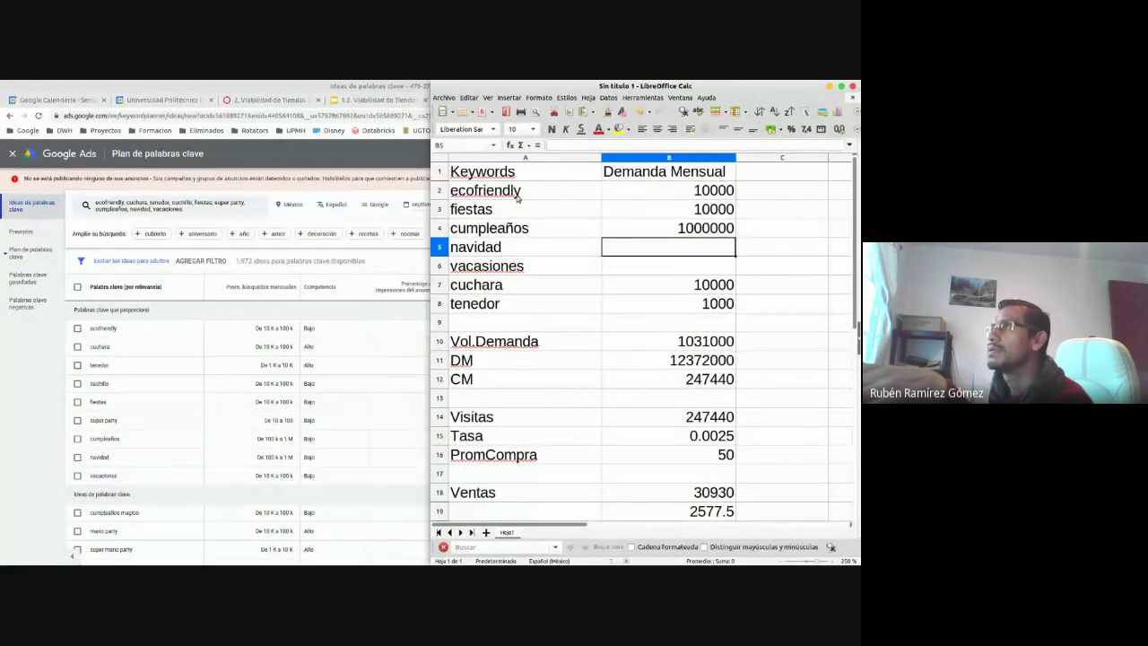
key("Up")
type("1")
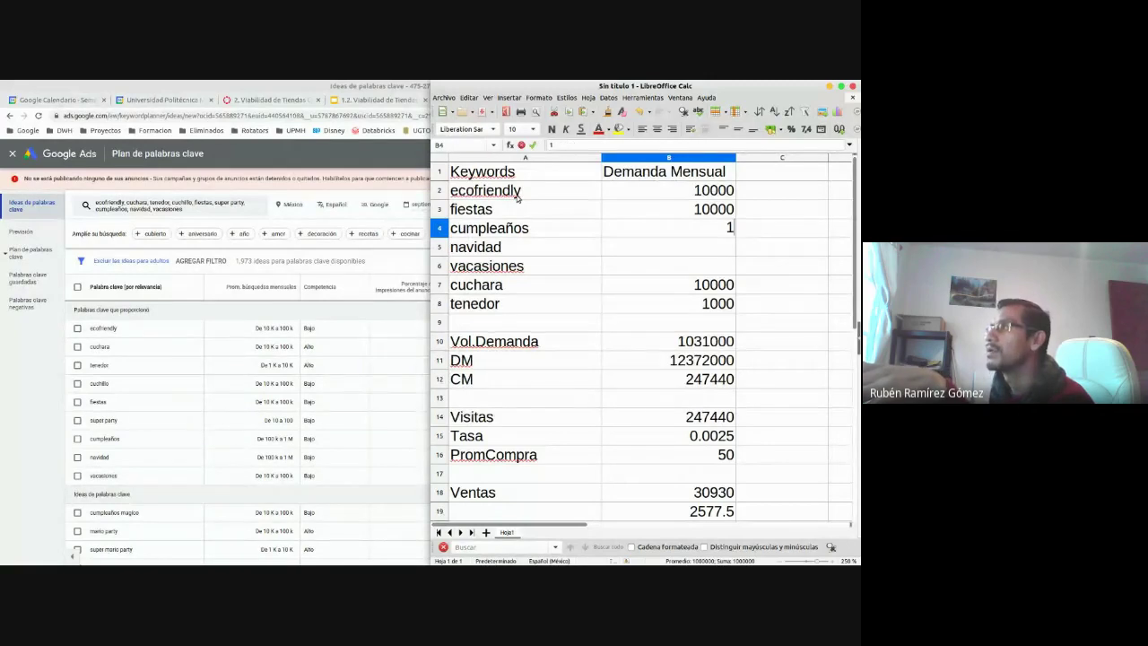
type("000000")
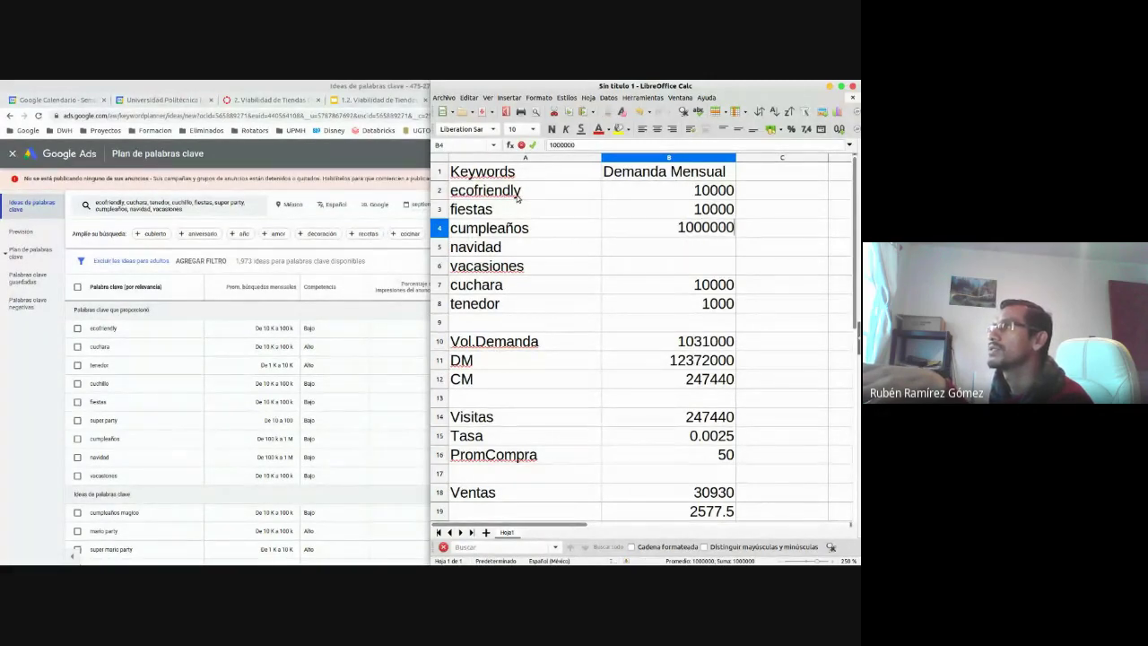
key("Return")
Set the monthly demand for cumpleaños to 100000 in cell B4
key("Up")
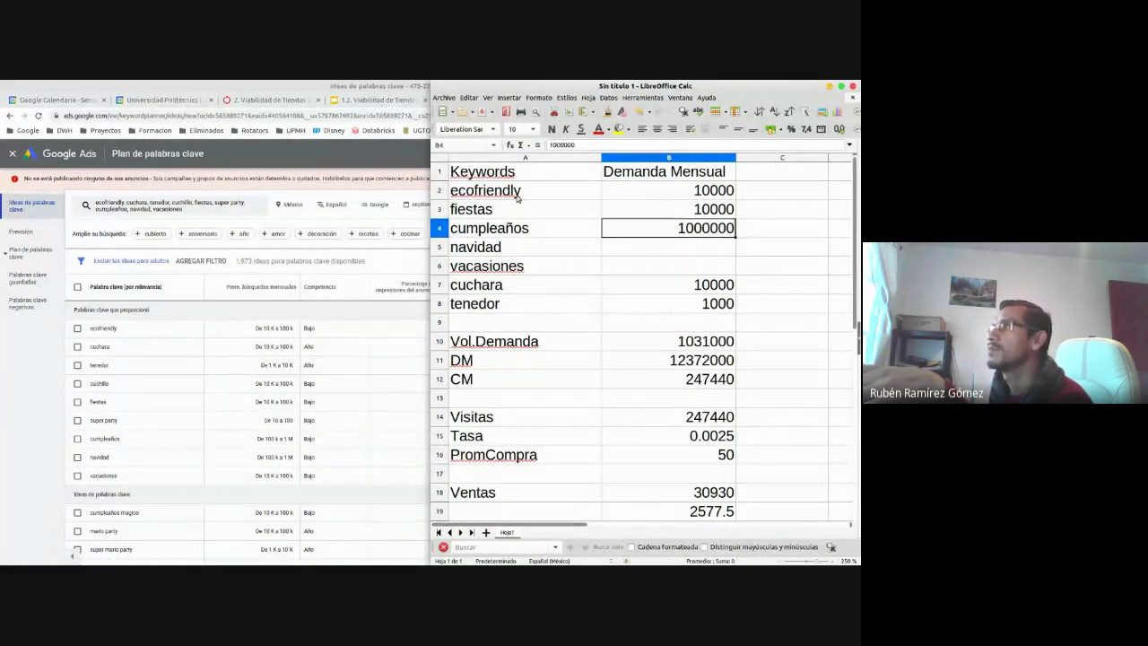
type("1000")
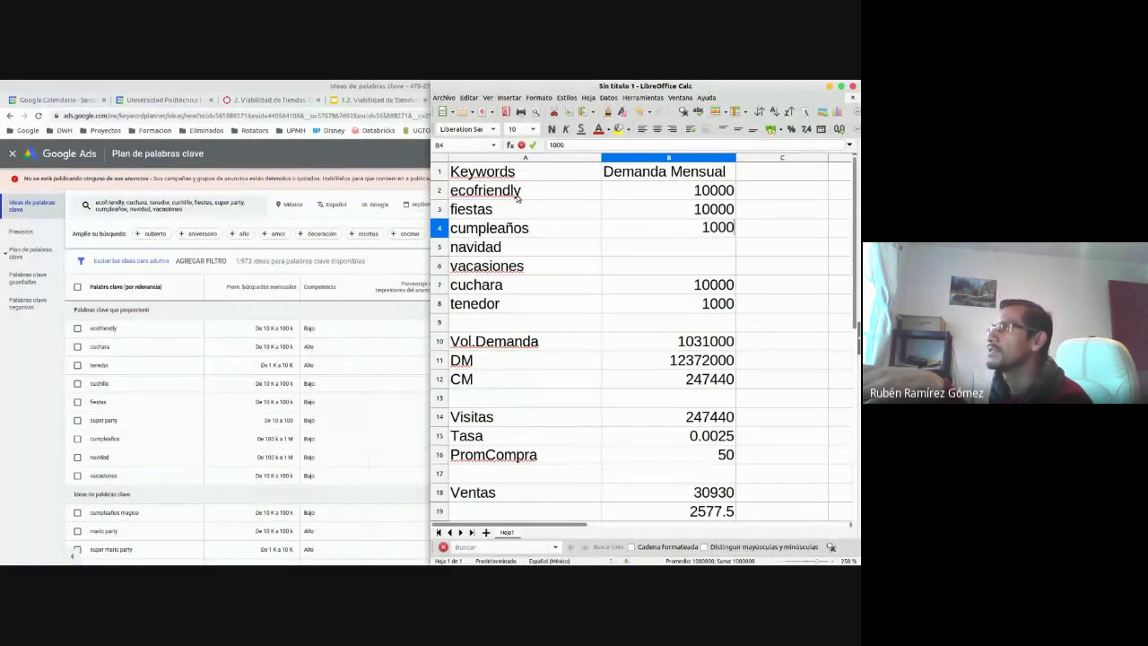
type("000")
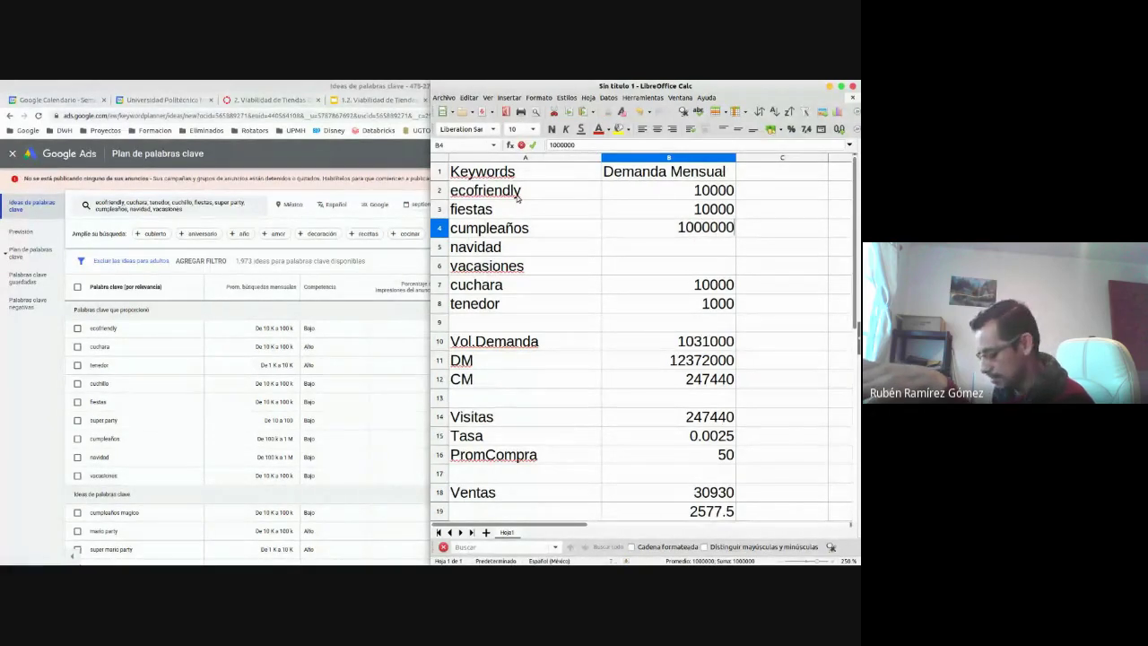
key("BackSpace")
key("Return")
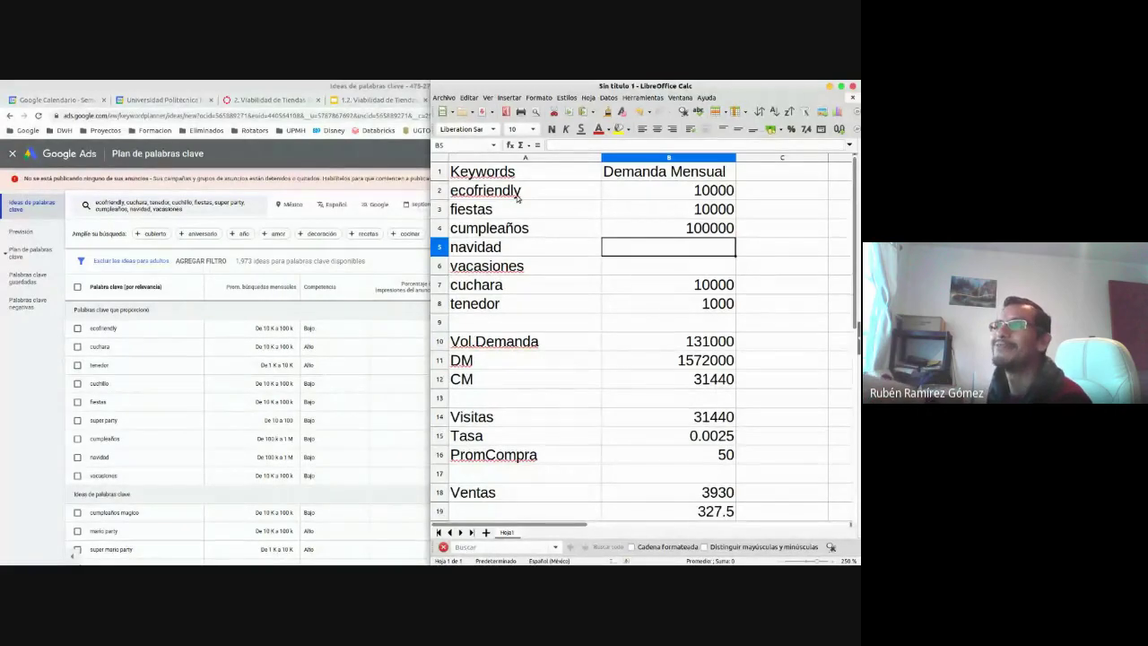
Set the monthly demand for navidad to 100000 in cell B5 and for vacasiones to 10000 in cell B6
type("100000")
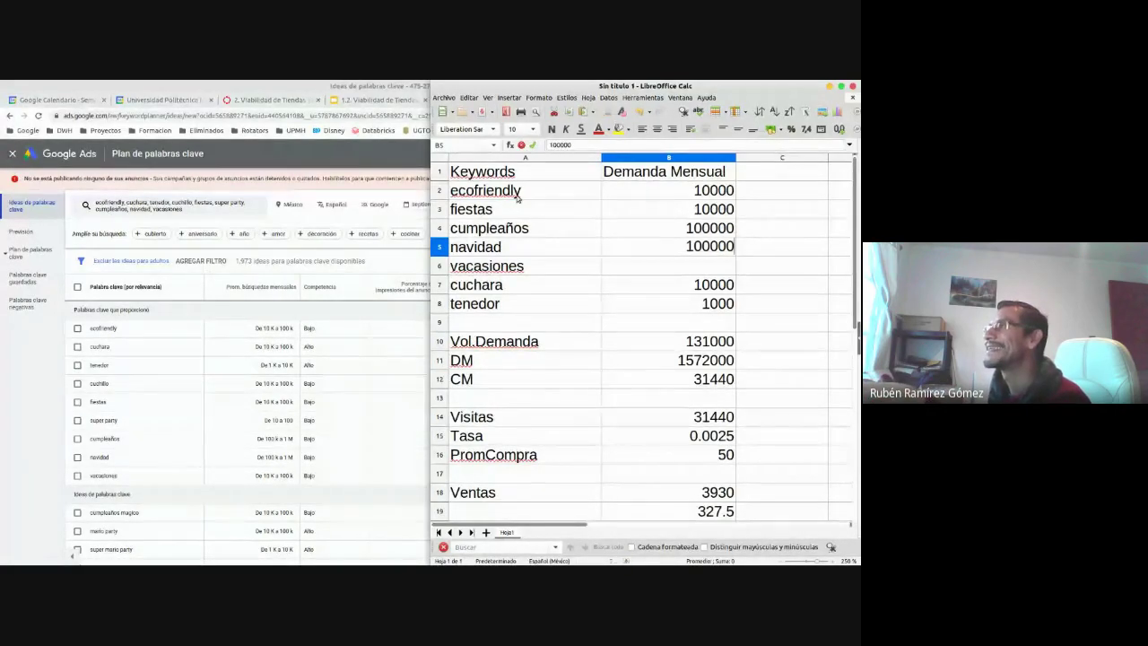
key("Return")
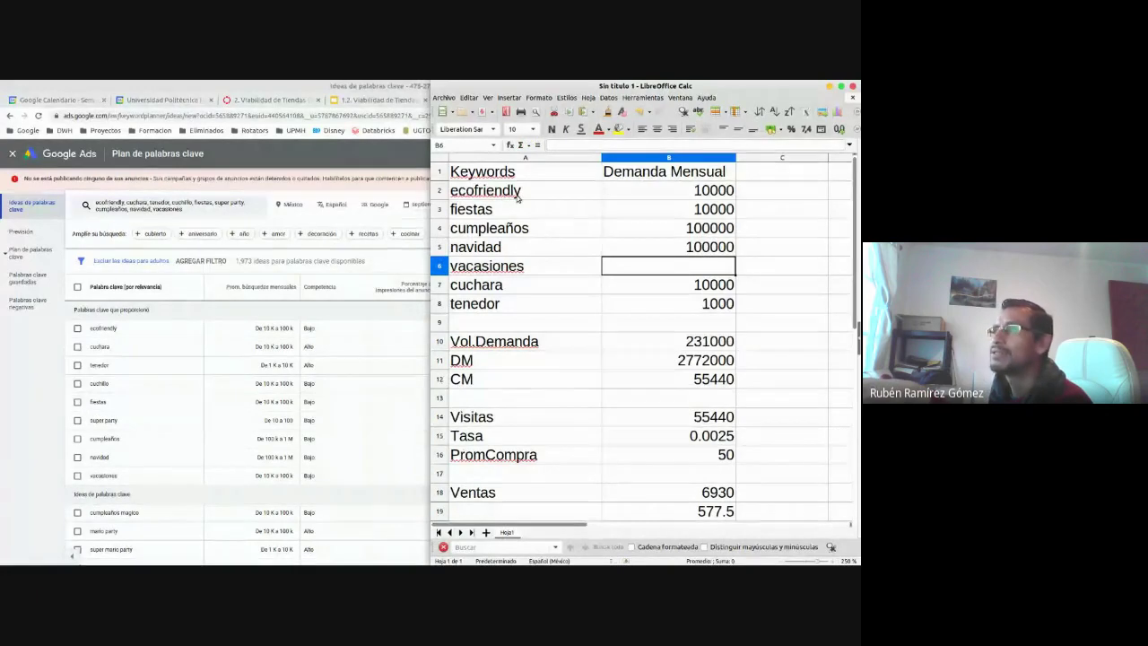
type("10000")
key("Return")
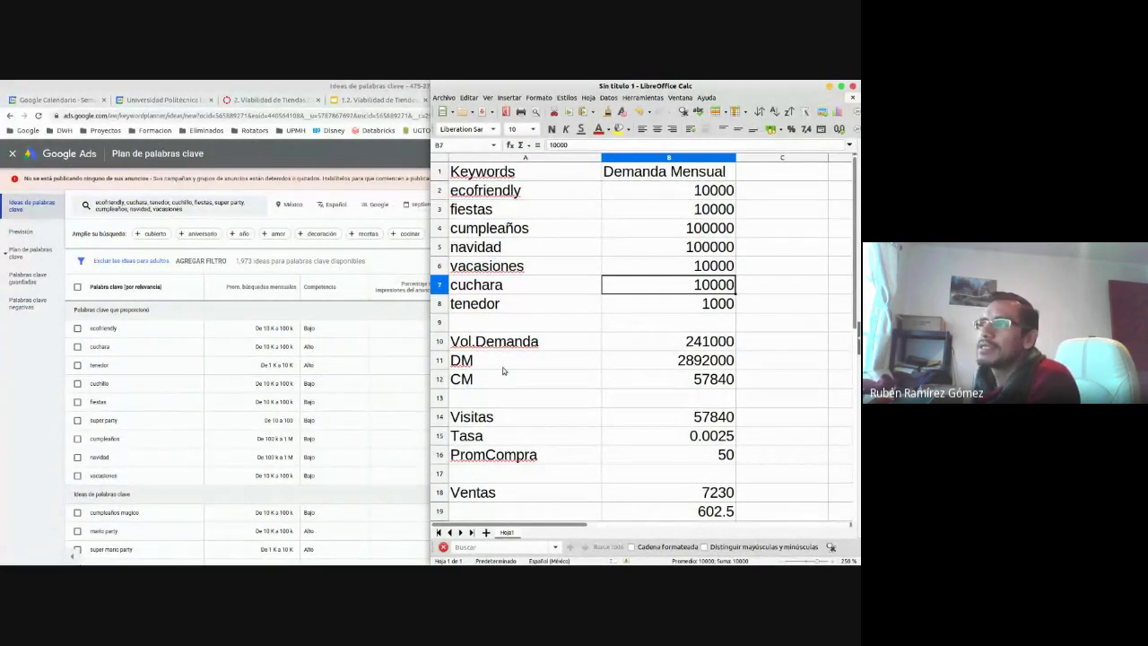
Review the calculated demand volume in B10, visits in B14, and the sales results in B18 and B19
left_click(654, 340)
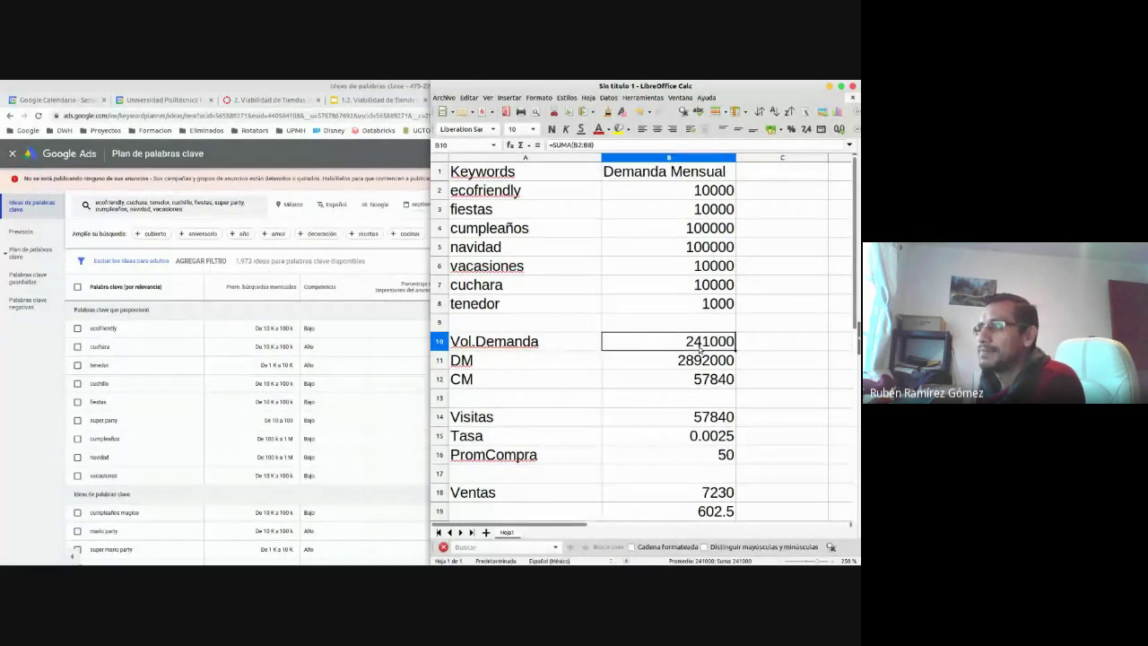
left_click(680, 425)
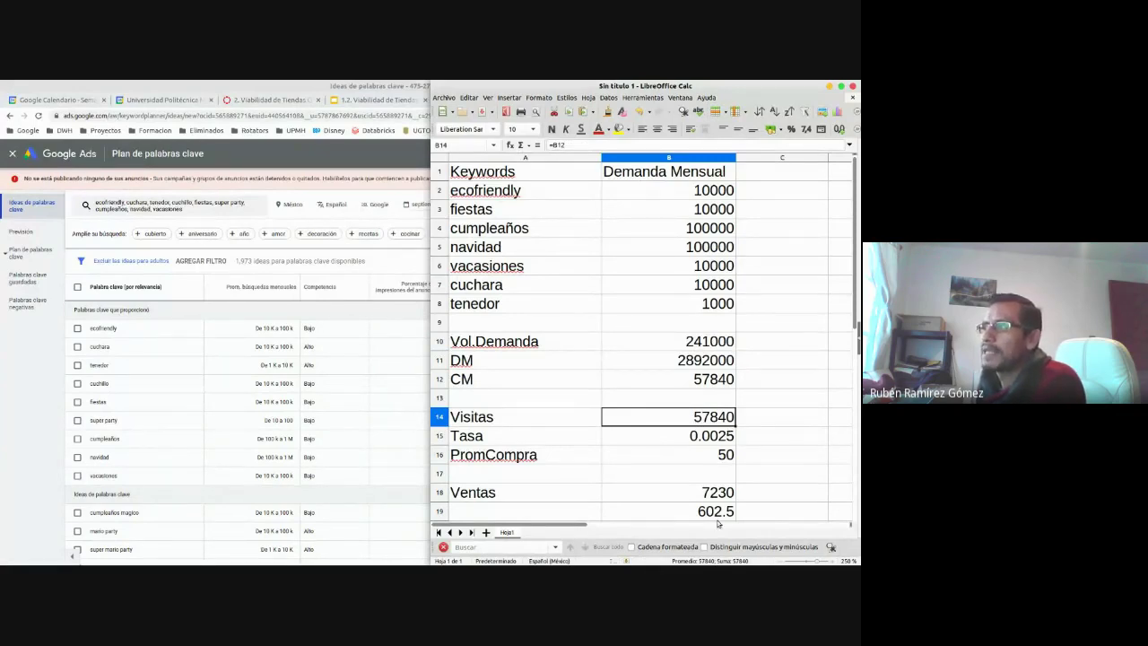
left_click(655, 486)
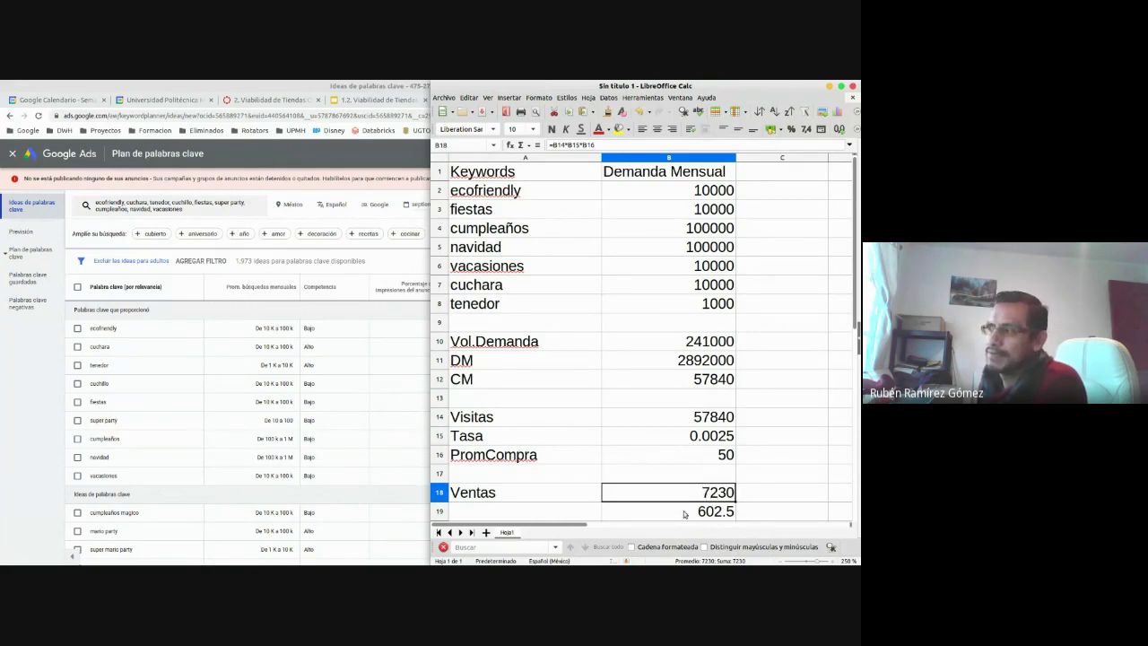
left_click(687, 513)
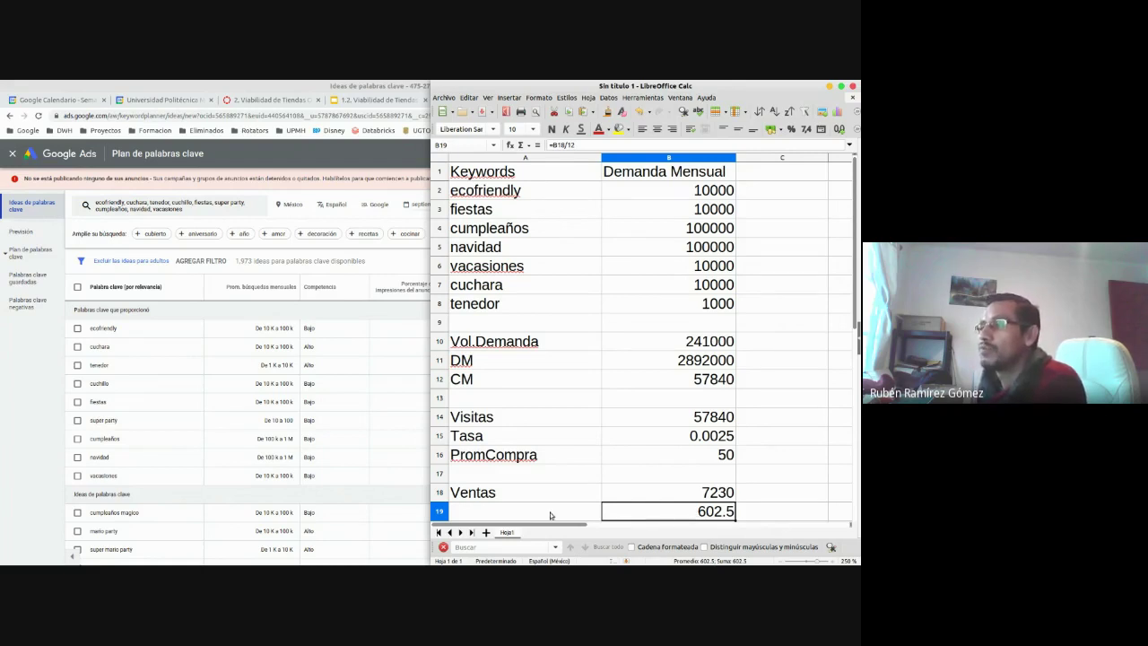
left_click(672, 500)
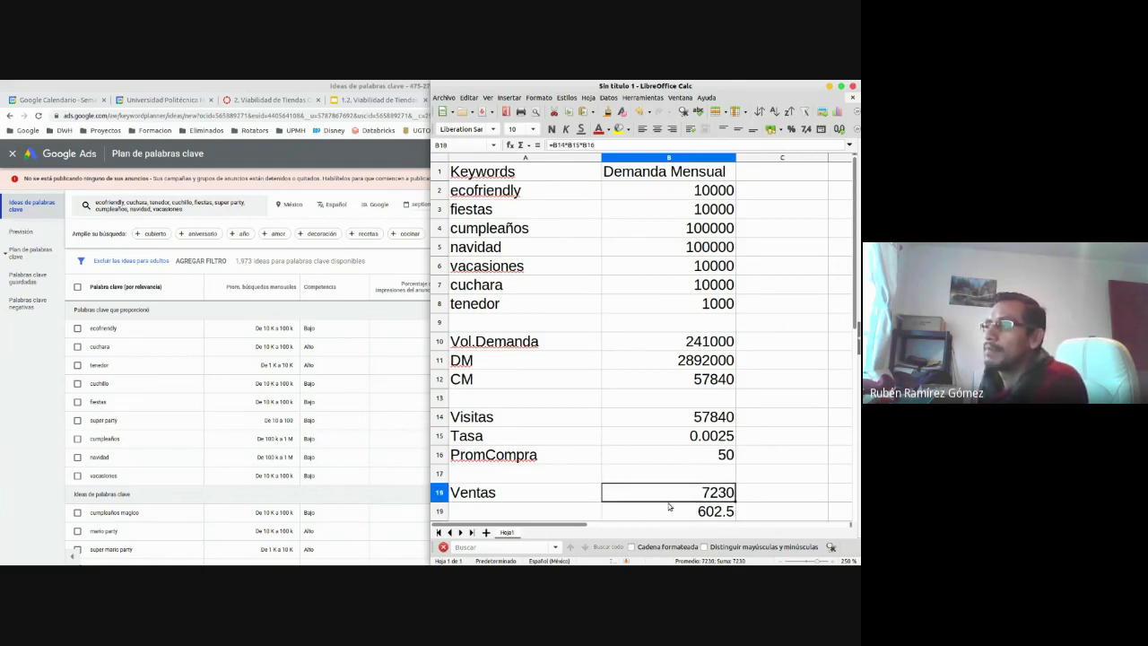
left_click(674, 511)
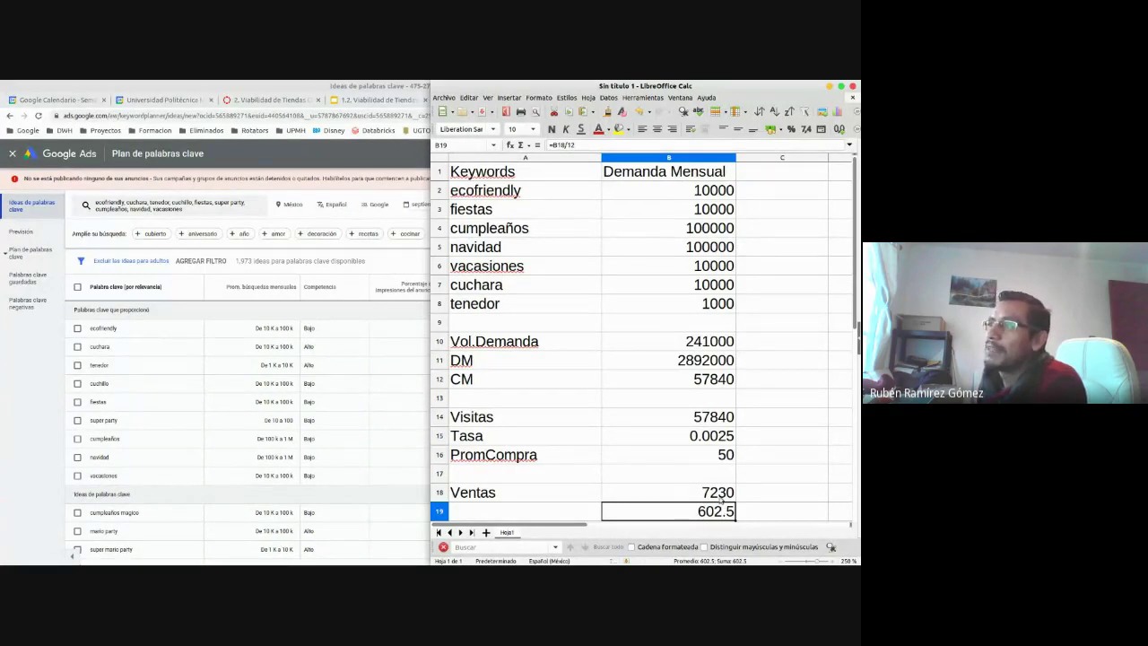
Review the keywords in A2 to A8 and their monthly demands, focusing on cumpleaños, navidad and tenedor
left_click_drag(489, 195, 498, 307)
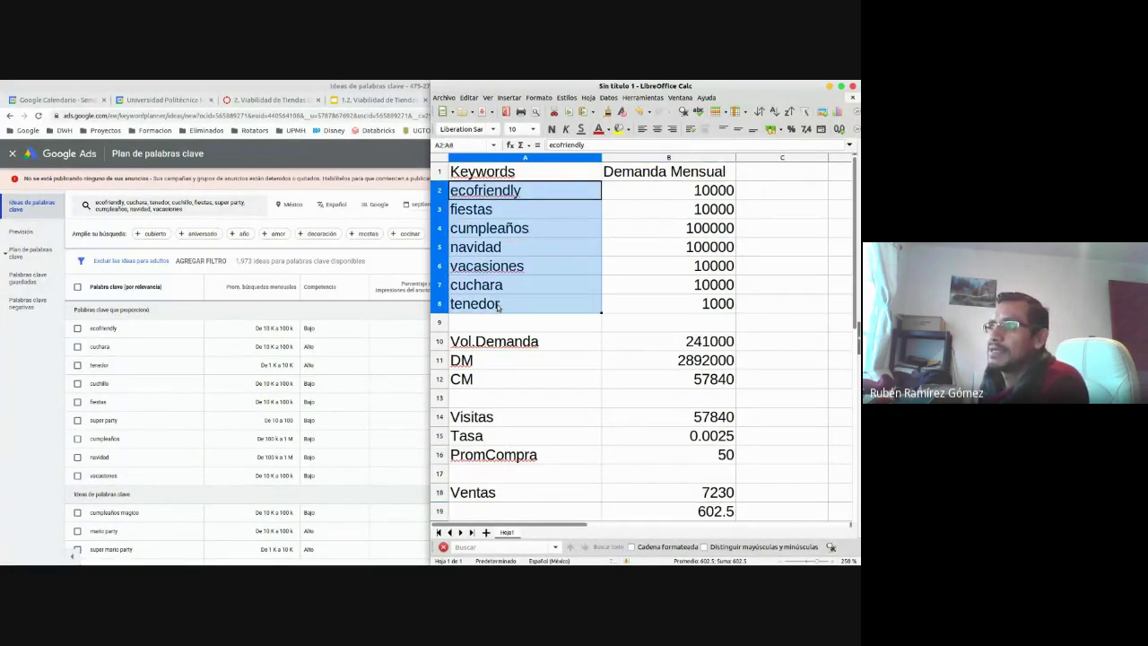
left_click_drag(649, 190, 649, 311)
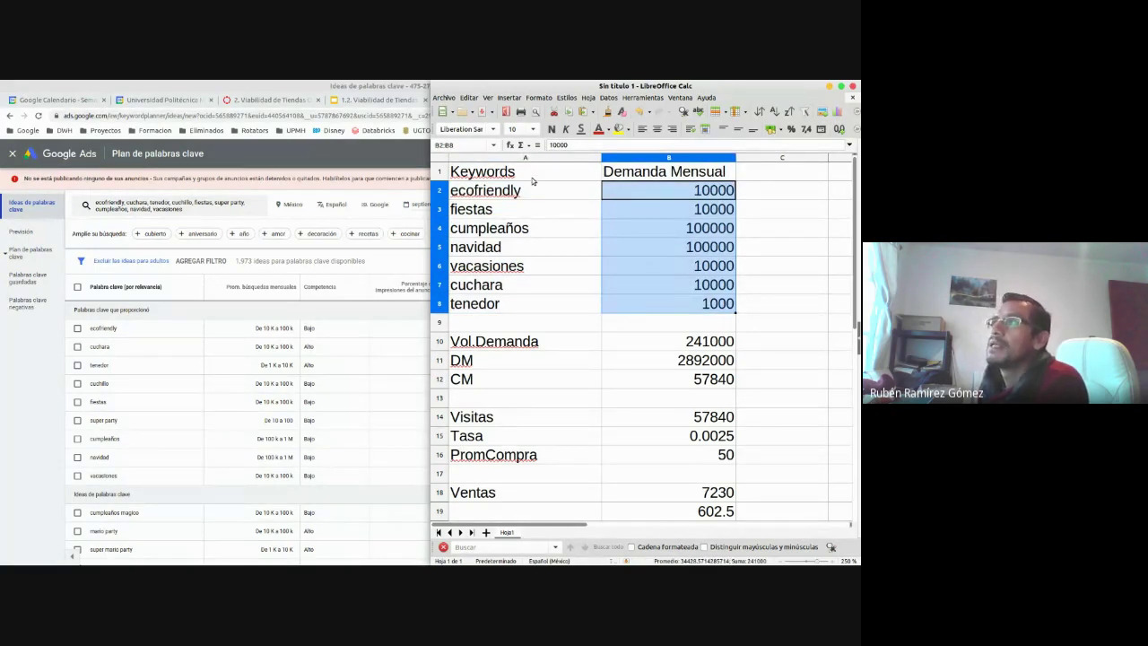
left_click_drag(535, 189, 541, 305)
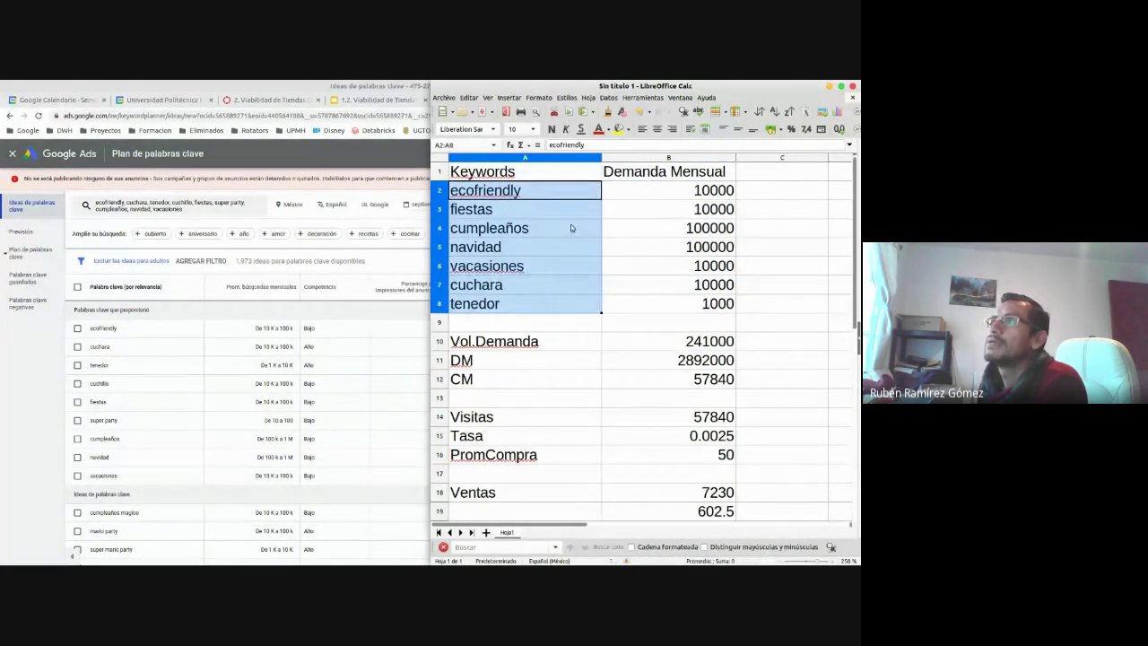
left_click_drag(515, 228, 517, 248)
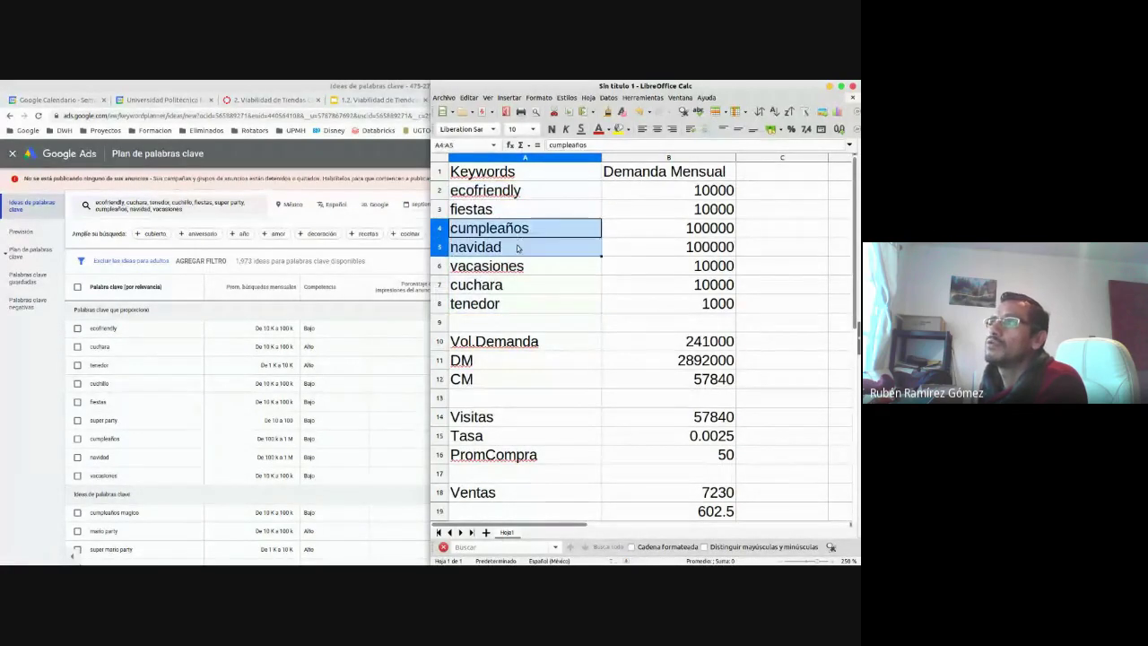
left_click(528, 304)
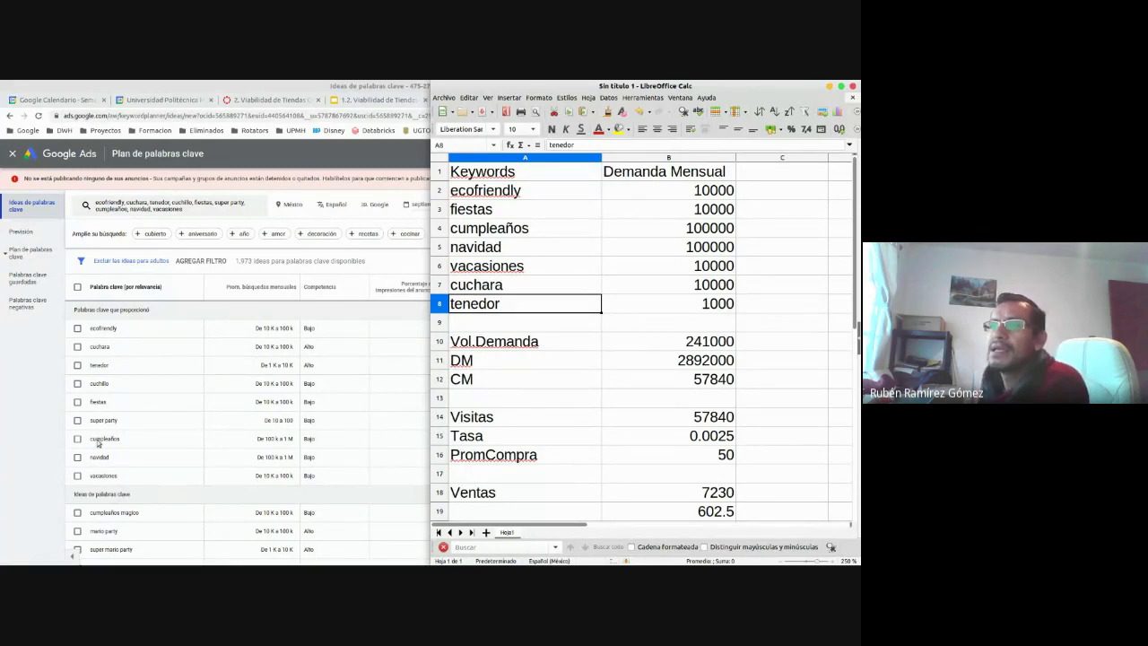
Examine the suggested keyword ideas in Keyword Planner, checking the average monthly searches and competition of the Christmas and birthday terms
scroll(141, 483, "down", 1)
scroll(140, 484, "down", 2)
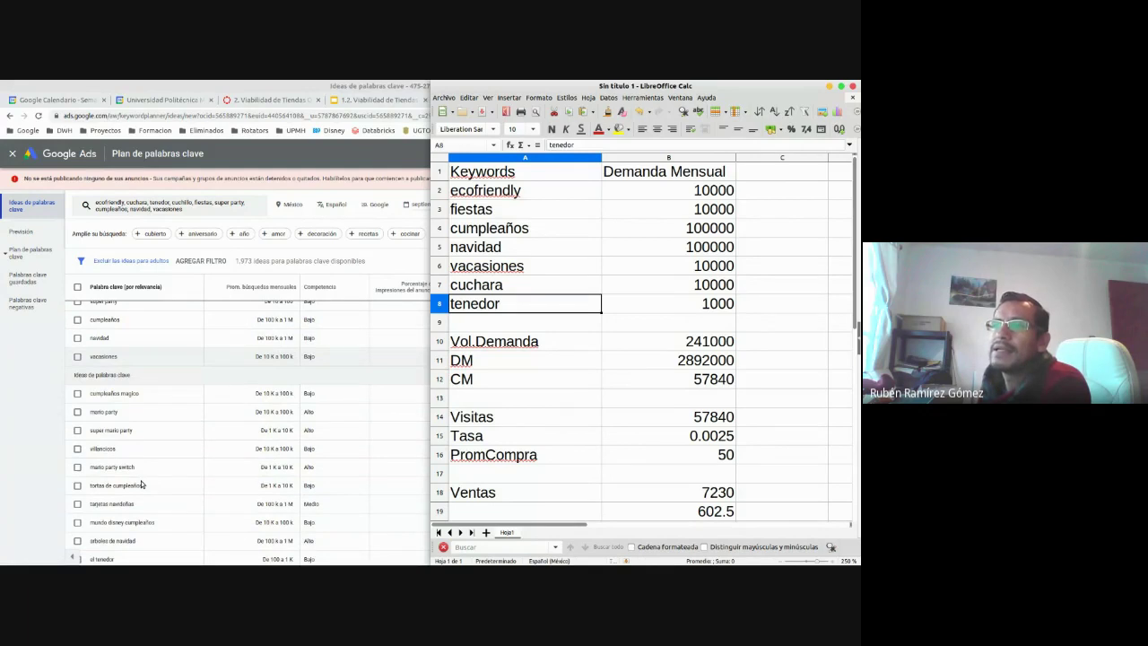
scroll(141, 484, "down", 1)
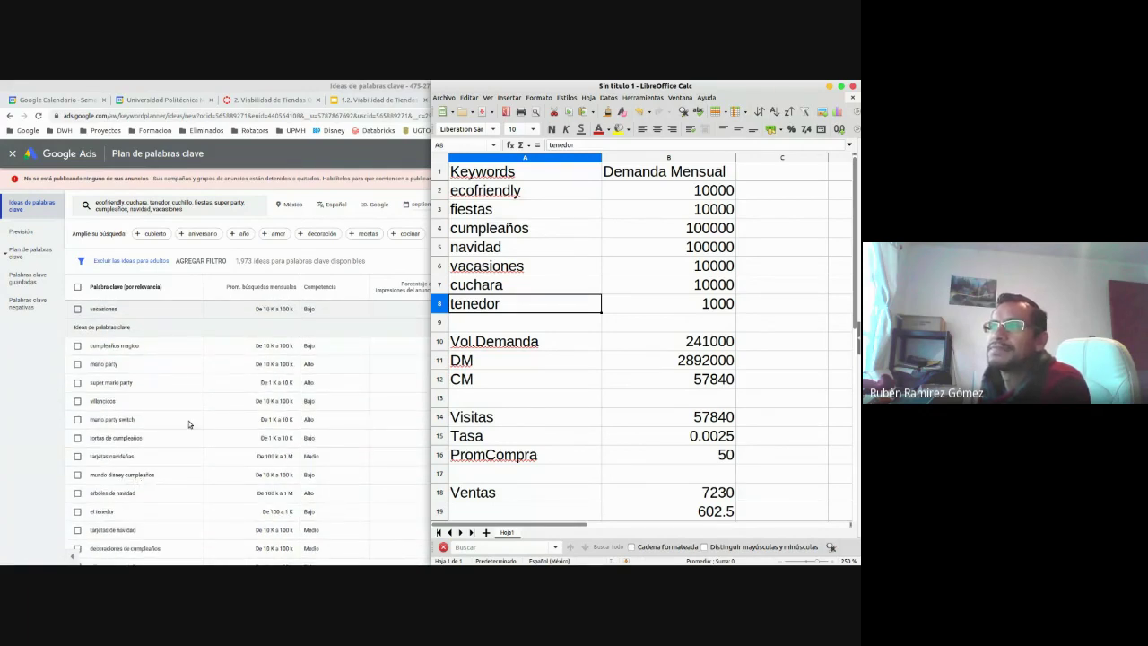
scroll(179, 413, "up", 1)
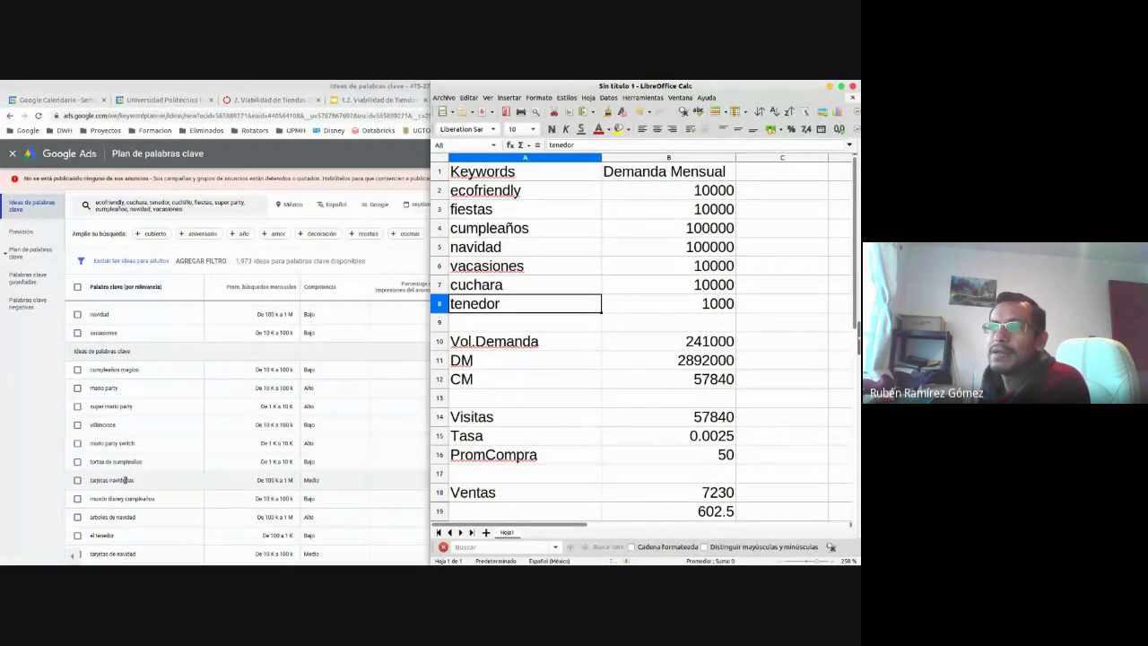
scroll(123, 504, "down", 1)
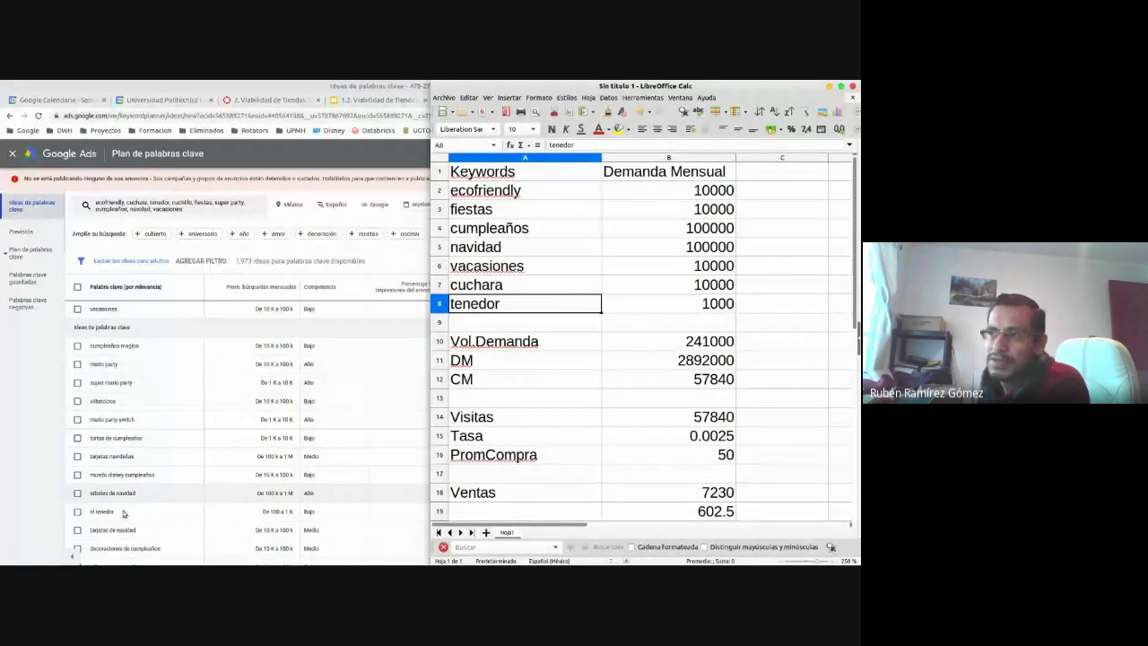
scroll(124, 511, "down", 1)
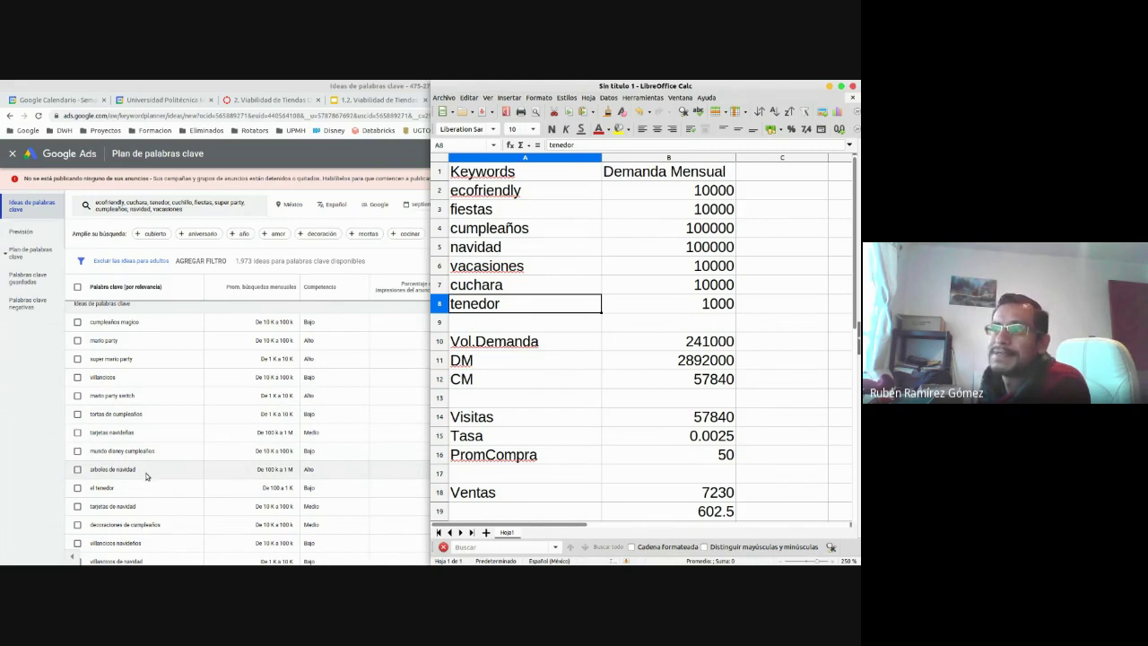
scroll(147, 476, "down", 2)
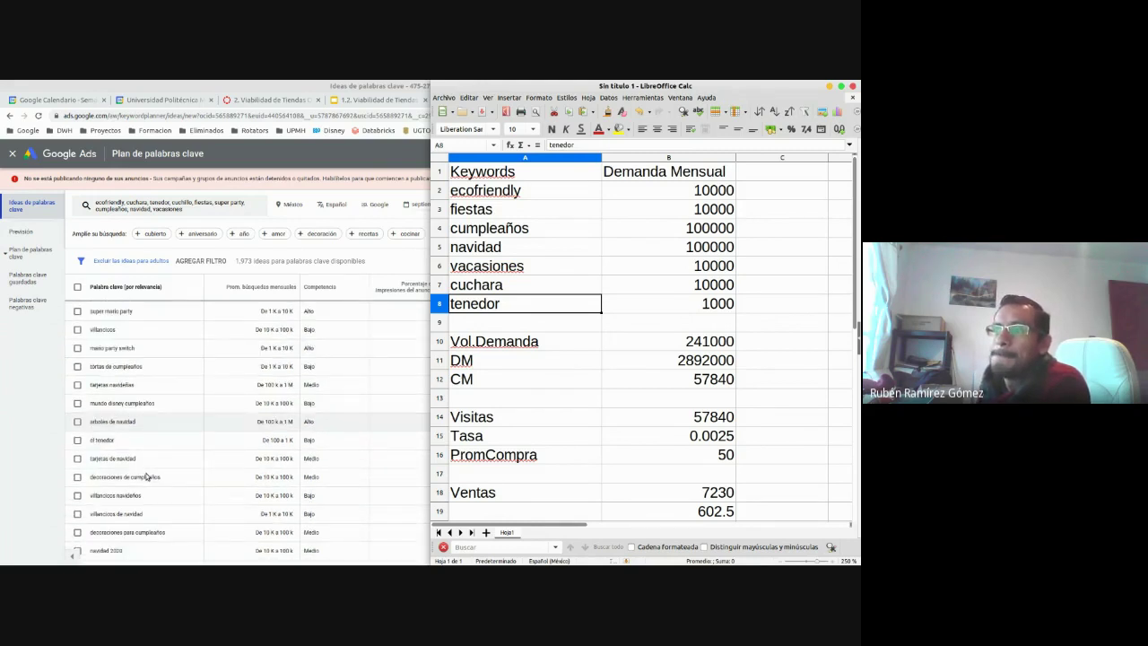
scroll(147, 476, "down", 4)
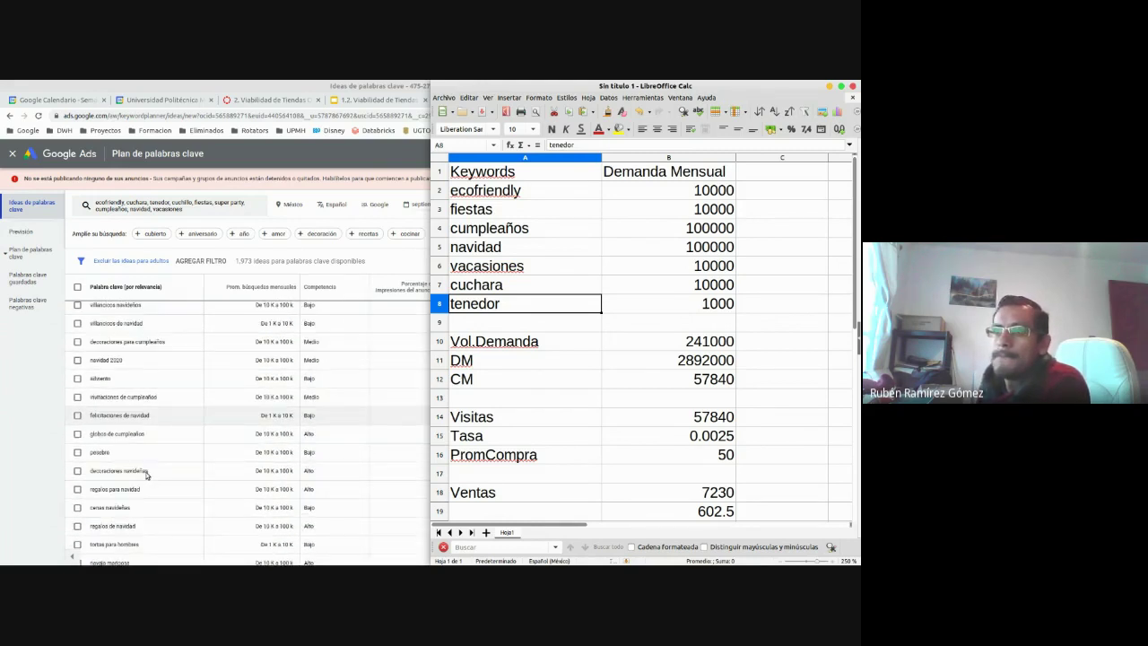
scroll(147, 477, "down", 2)
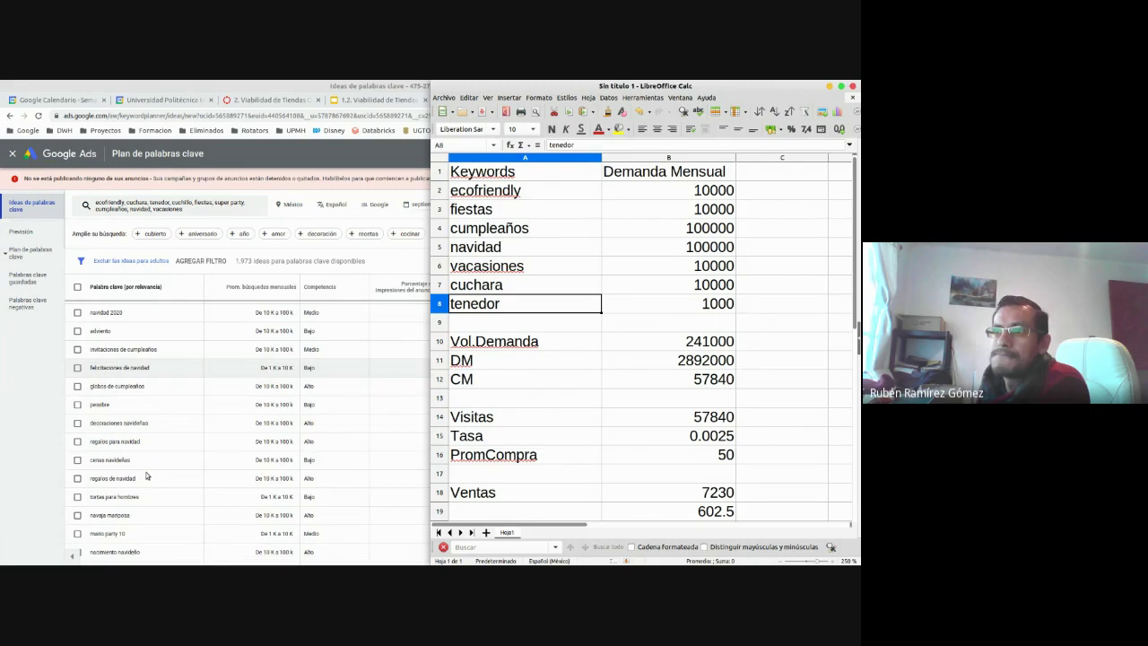
scroll(148, 476, "down", 1)
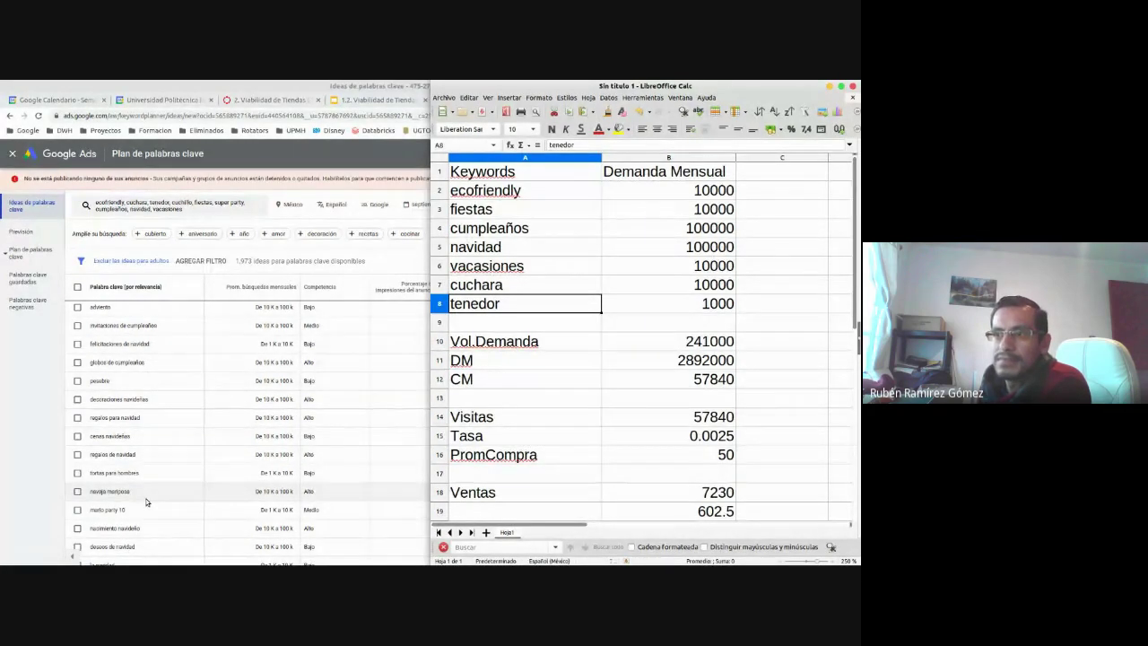
scroll(147, 502, "down", 5)
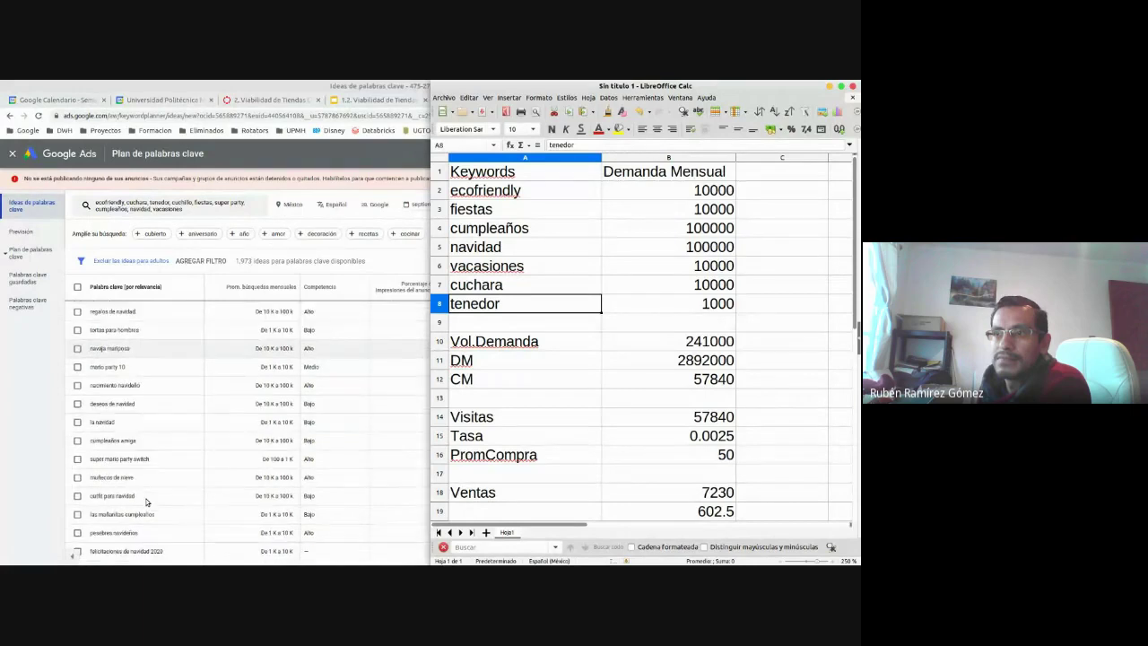
scroll(147, 502, "down", 1)
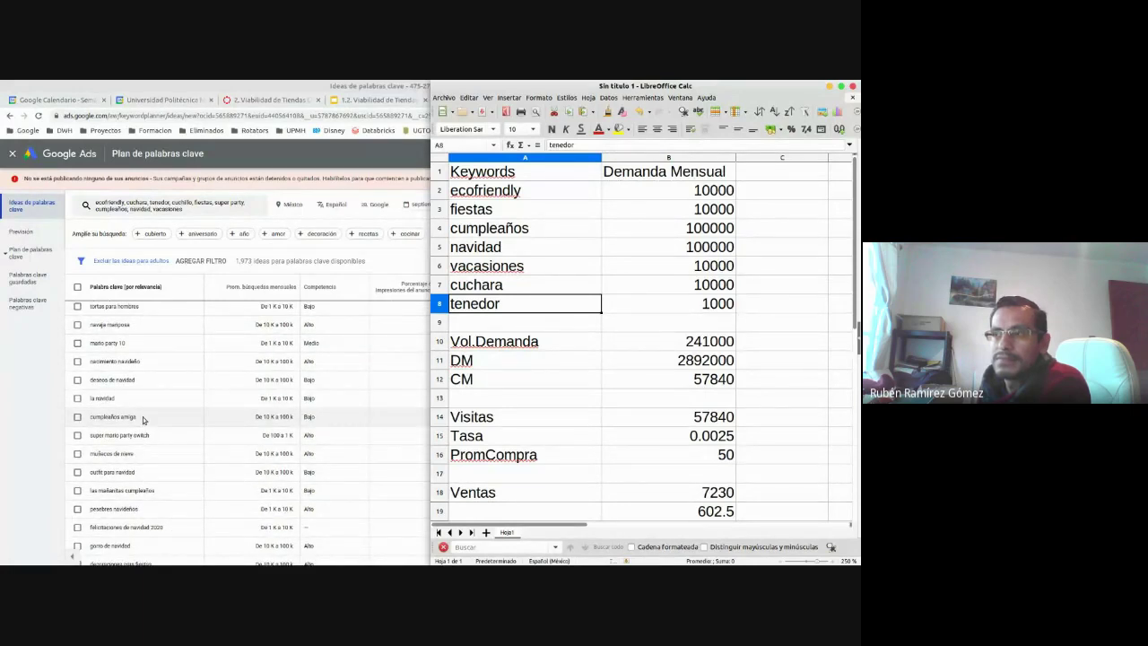
scroll(141, 503, "down", 1)
scroll(141, 503, "down", 3)
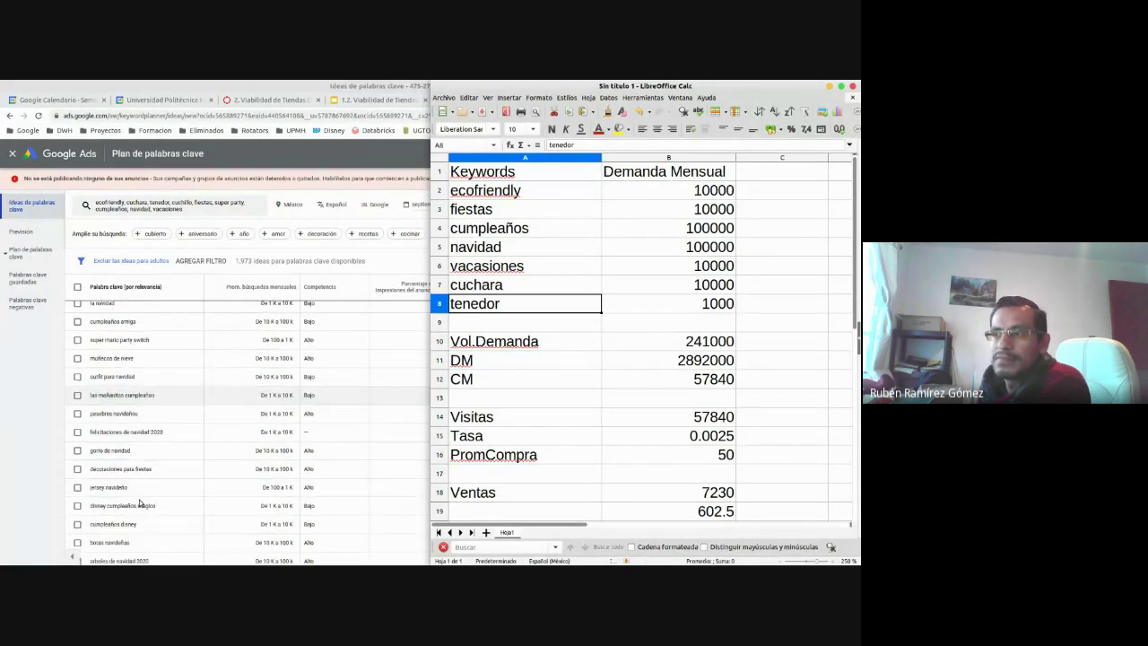
scroll(140, 503, "down", 8)
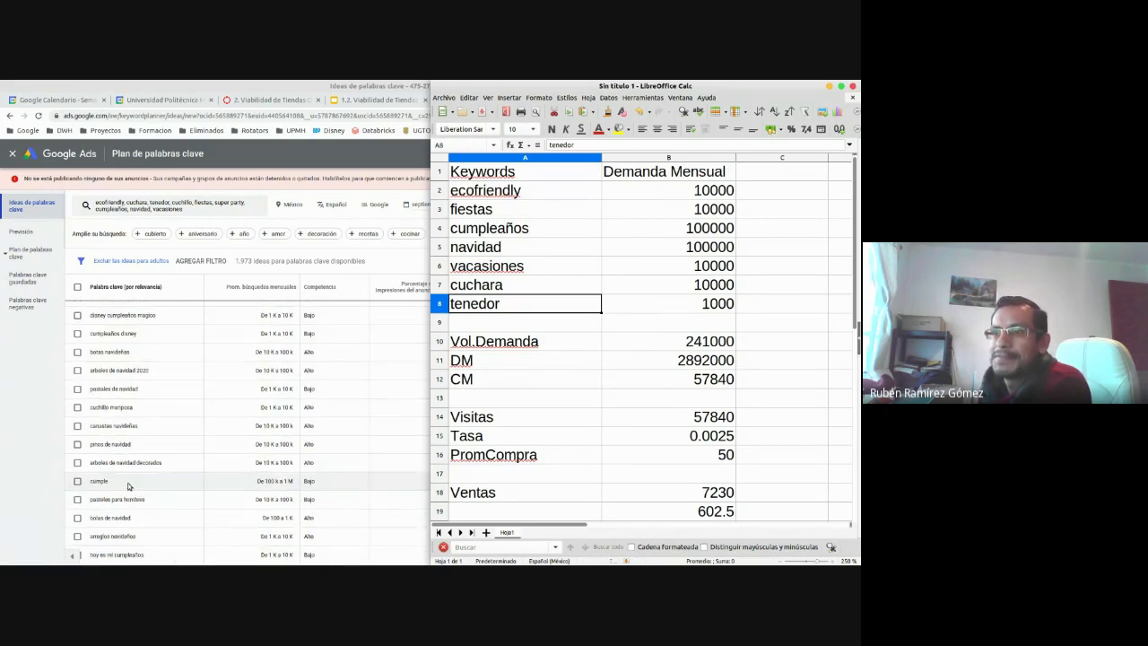
Examine the remaining keyword ideas through the end of the page, checking each term's average monthly searches and competition
scroll(128, 483, "down", 5)
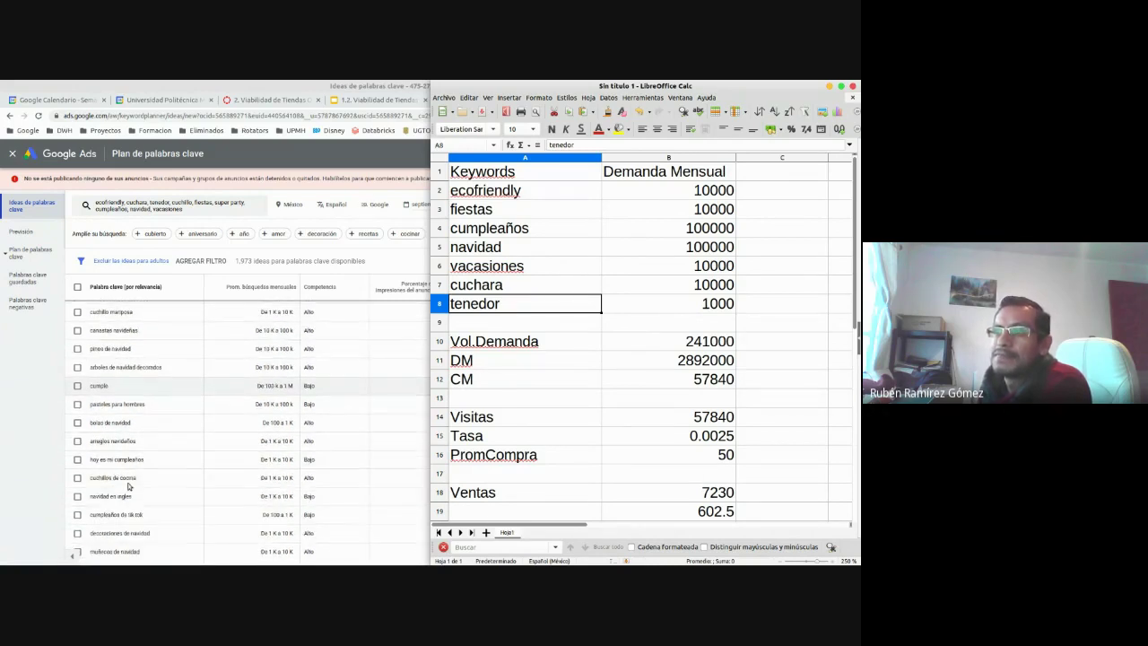
scroll(128, 486, "down", 3)
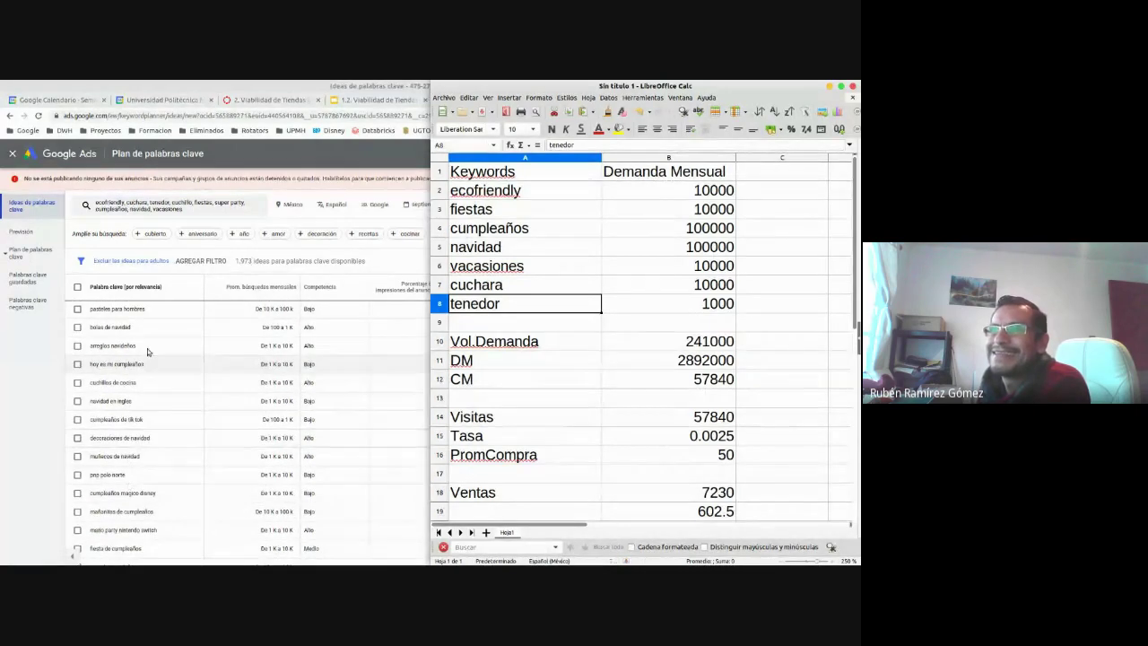
scroll(151, 544, "down", 5)
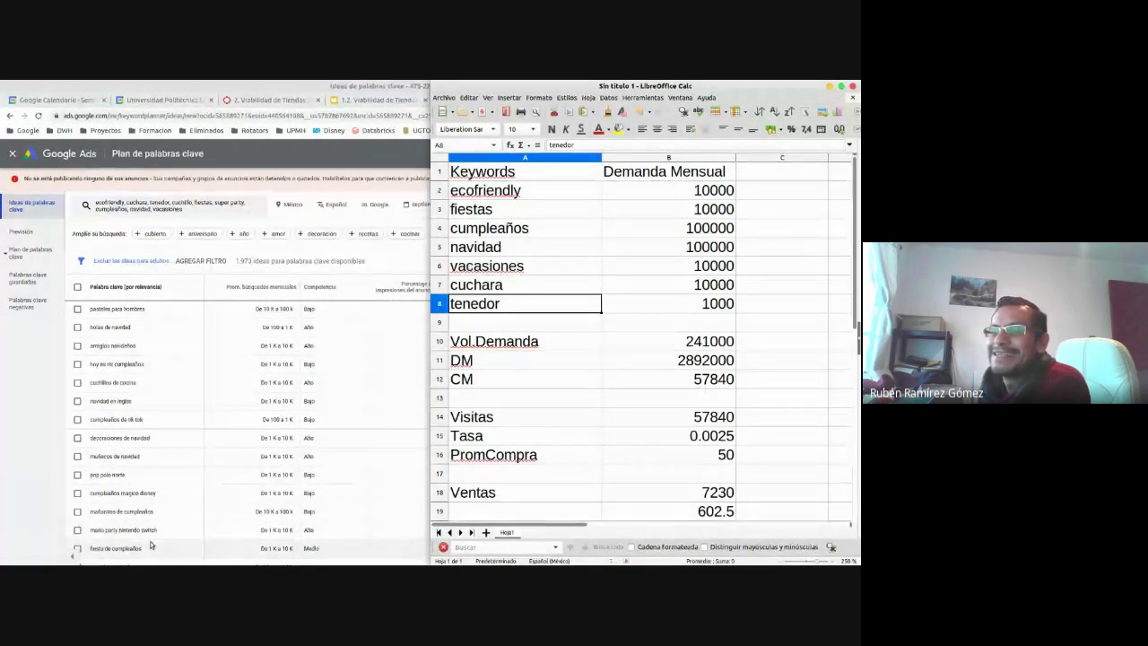
scroll(151, 545, "down", 2)
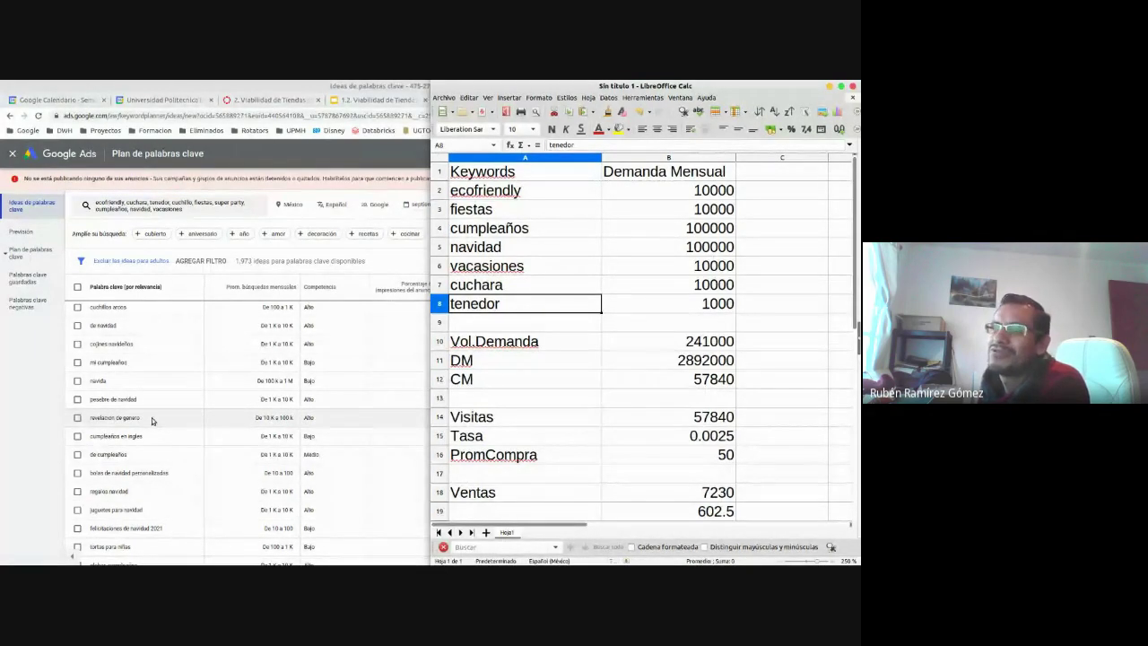
scroll(151, 417, "down", 1)
scroll(153, 394, "down", 3)
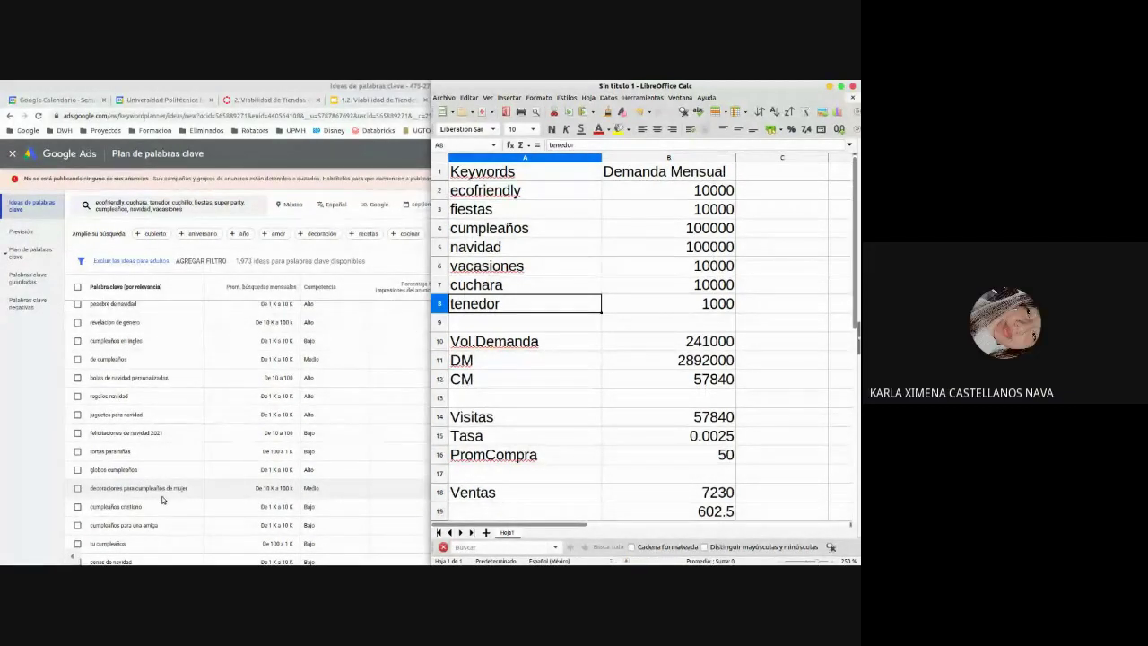
scroll(162, 496, "down", 2)
scroll(161, 496, "down", 2)
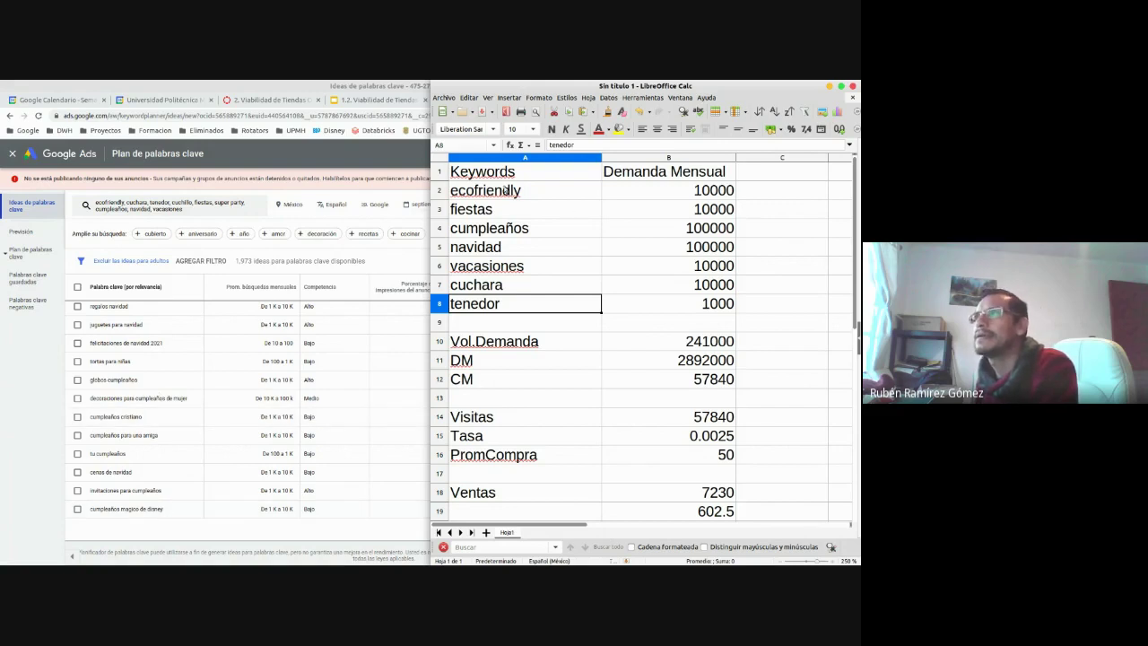
Review the keywords in A2 to A8 against the sales results in B18 and B19, and switch to the Viabilidad de Tiendas Online presentation
left_click_drag(536, 195, 545, 311)
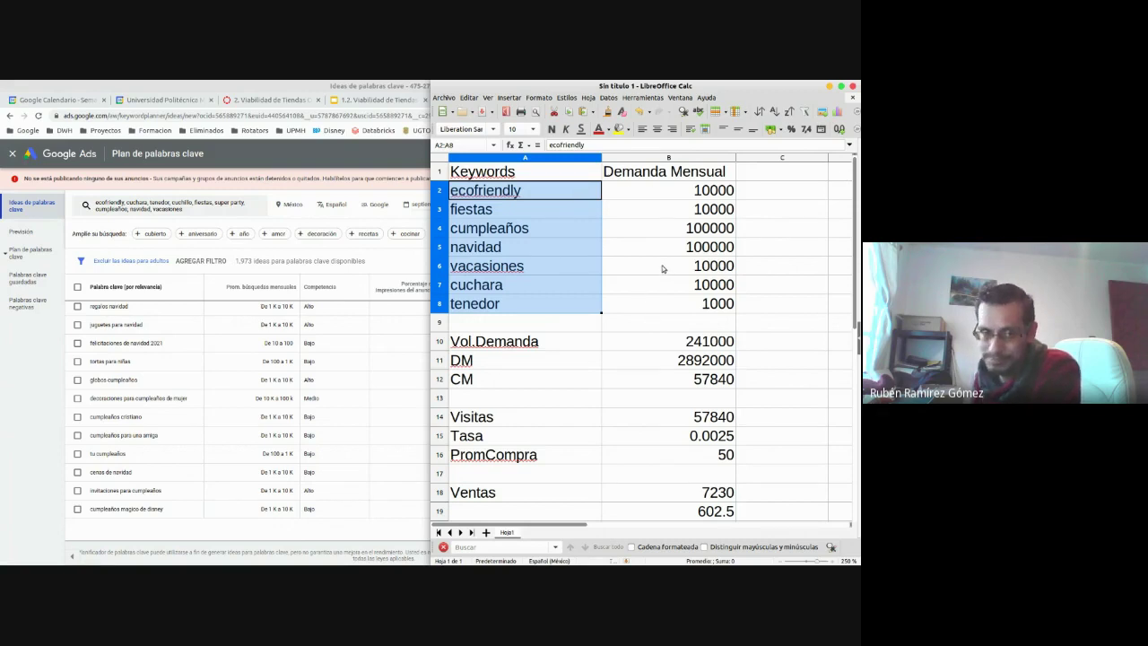
left_click(567, 495)
left_click(716, 495)
left_click(718, 511)
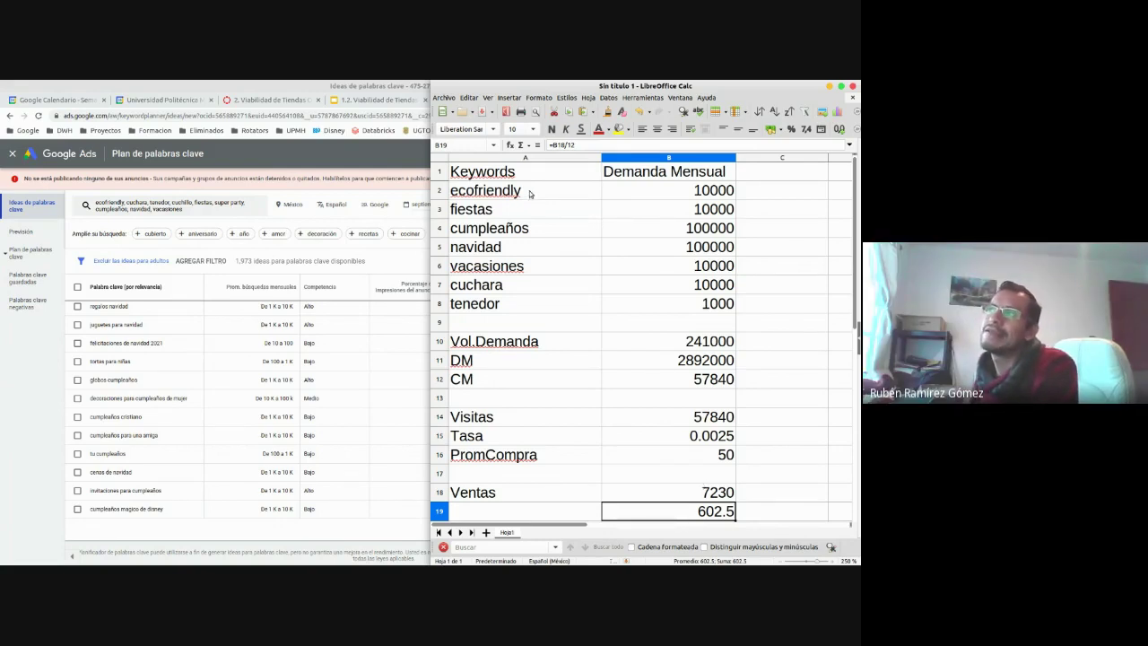
left_click_drag(529, 194, 562, 304)
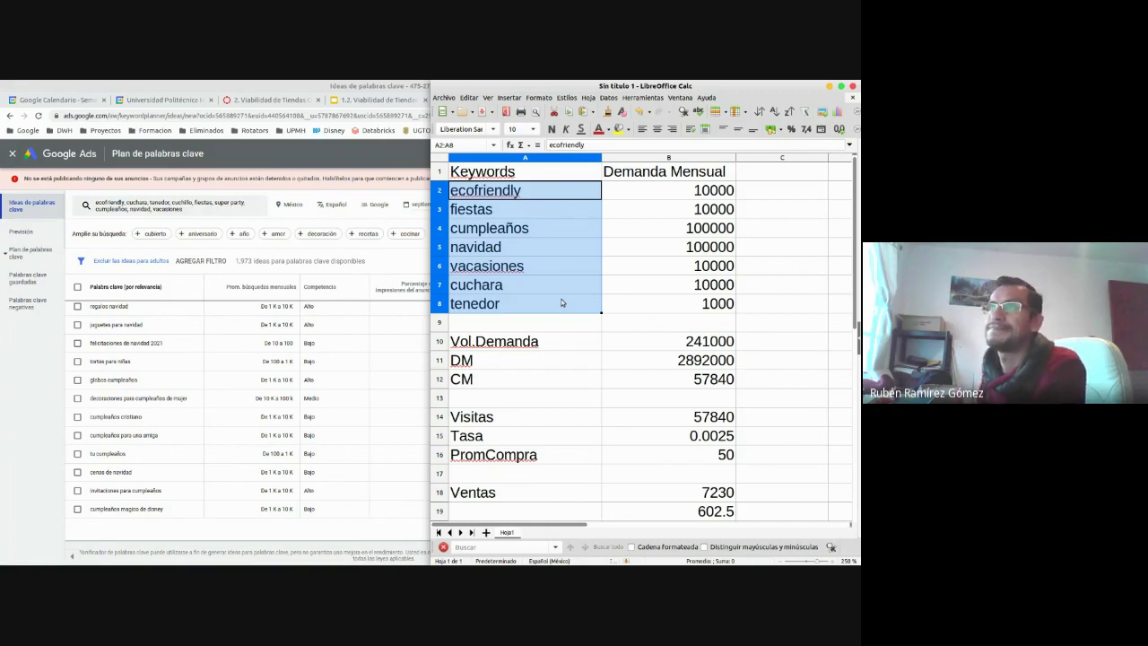
left_click(281, 84)
left_click(396, 100)
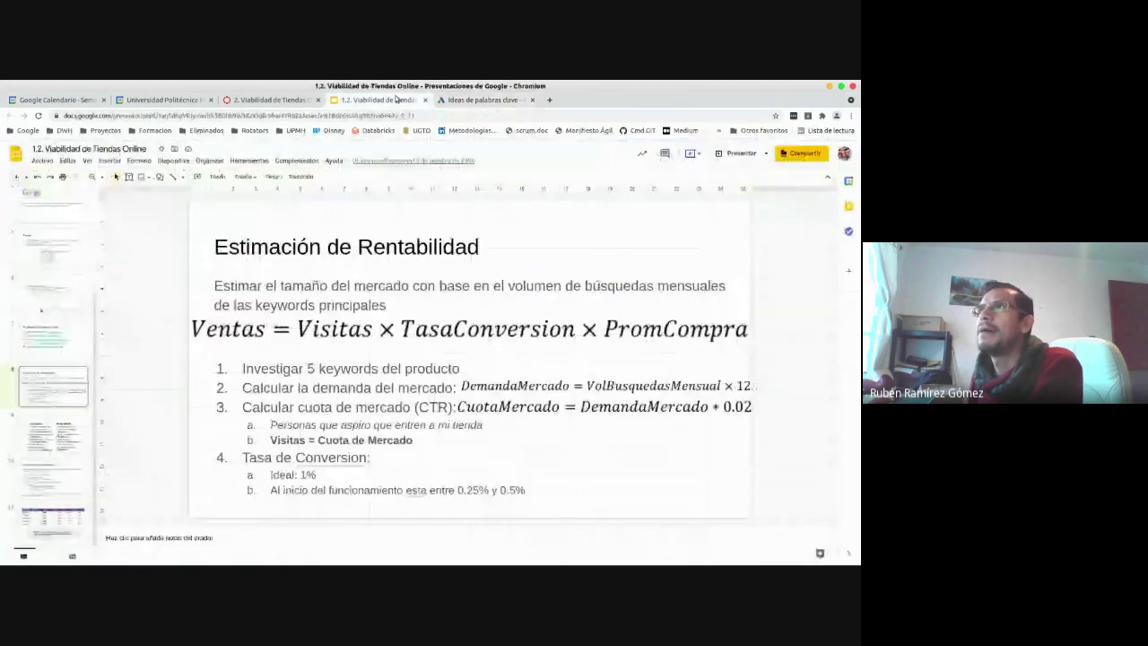
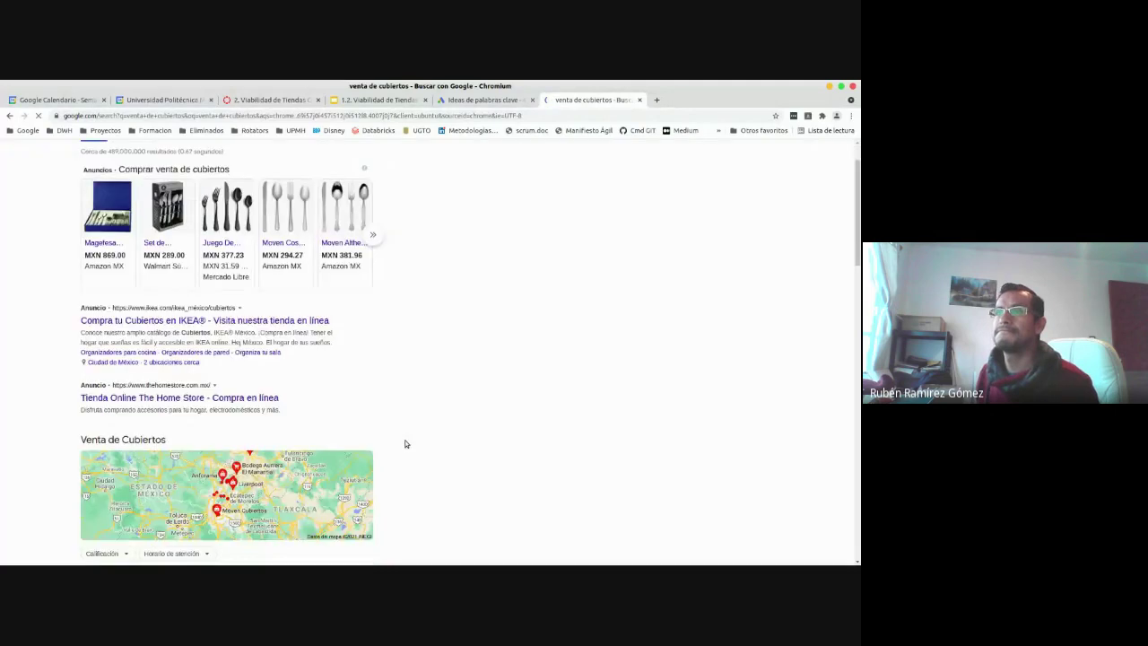
Browse the Google results for venta de cubiertos and open the Sodimac cutlery page in a new tab to view its products
scroll(410, 441, "down", 2)
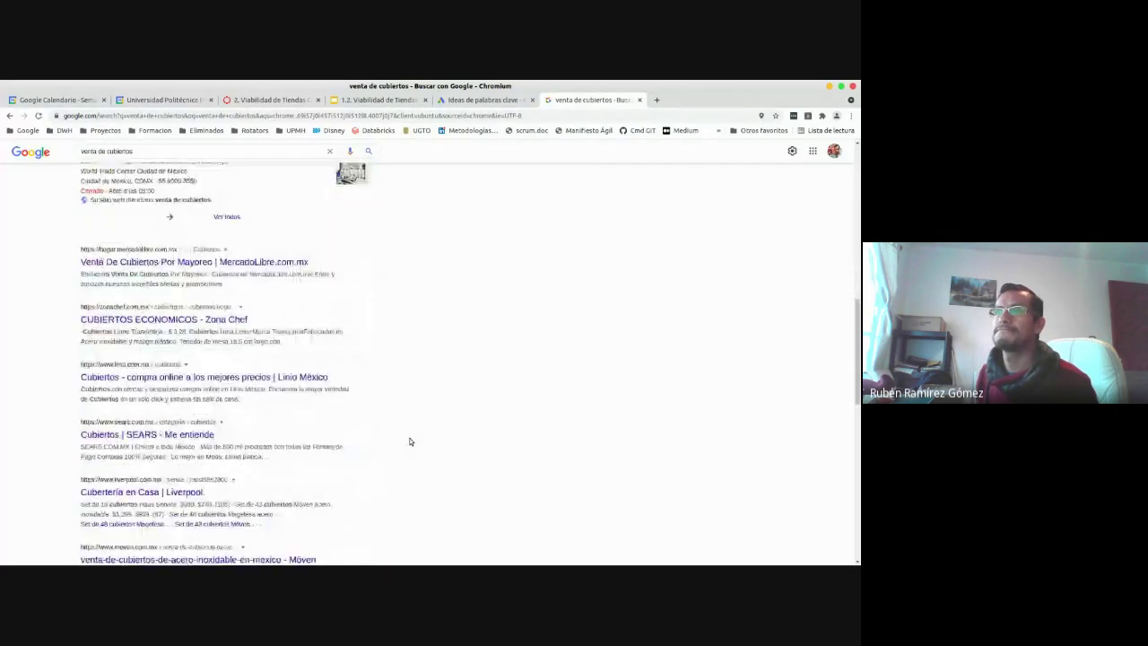
scroll(410, 441, "down", 2)
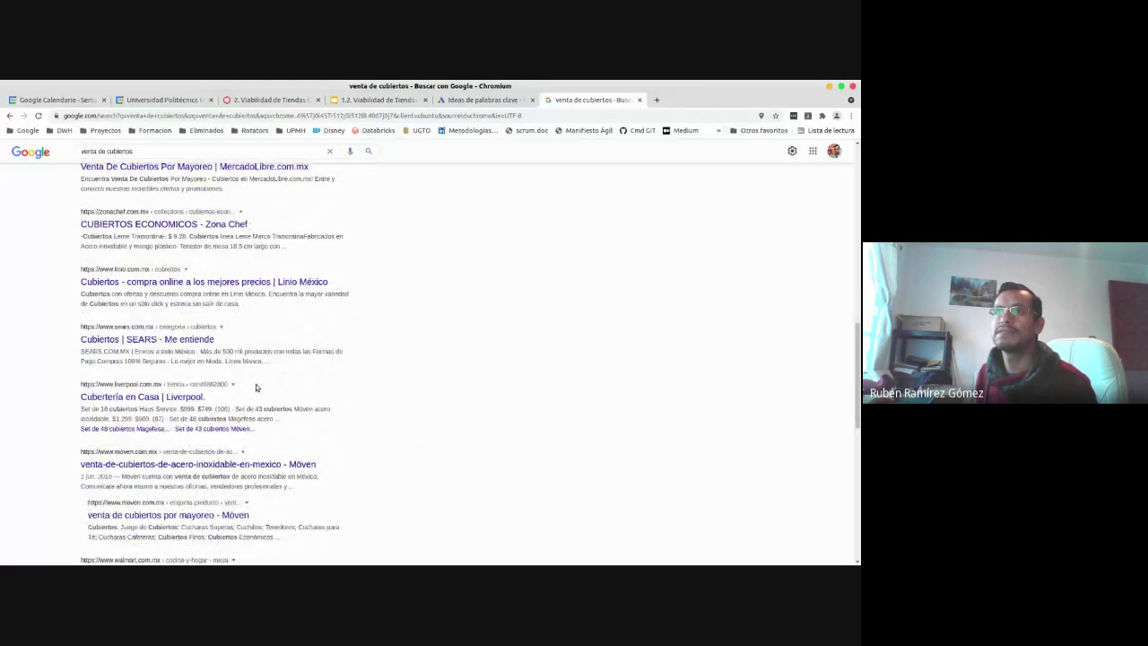
scroll(256, 383, "down", 5)
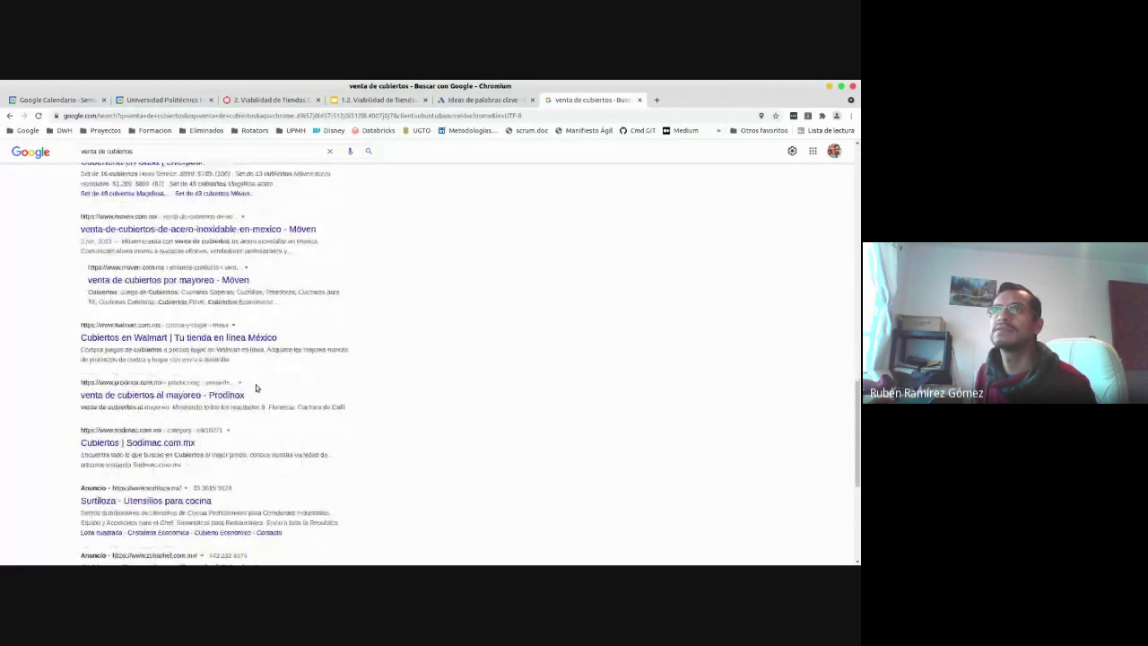
scroll(256, 387, "down", 3)
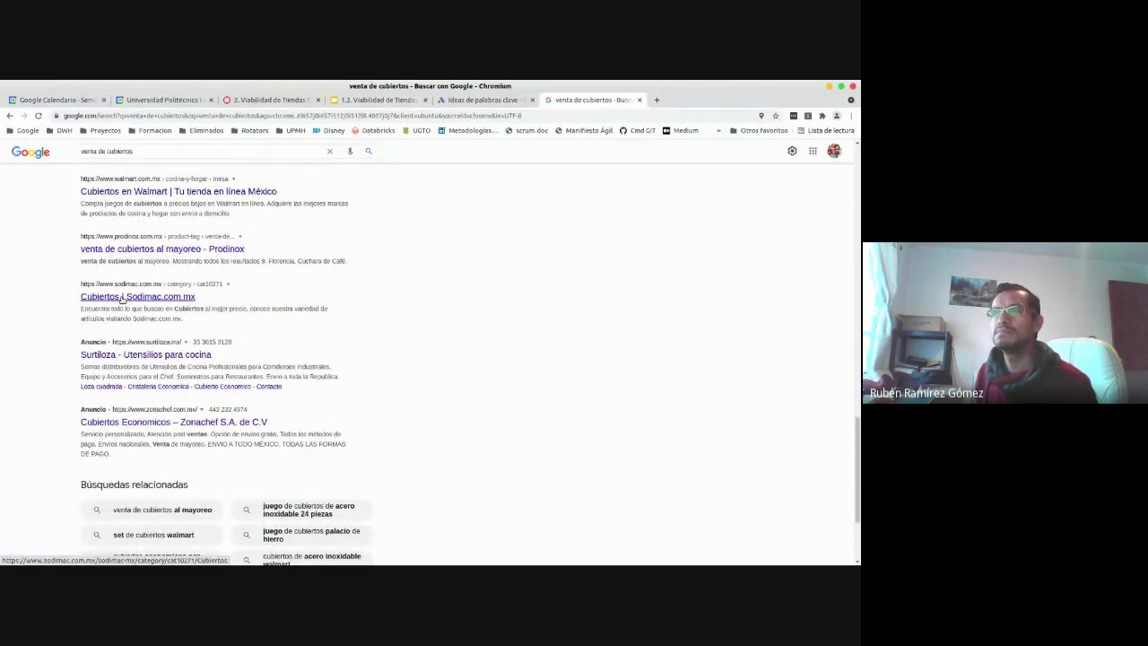
right_click(133, 297)
left_click(158, 303)
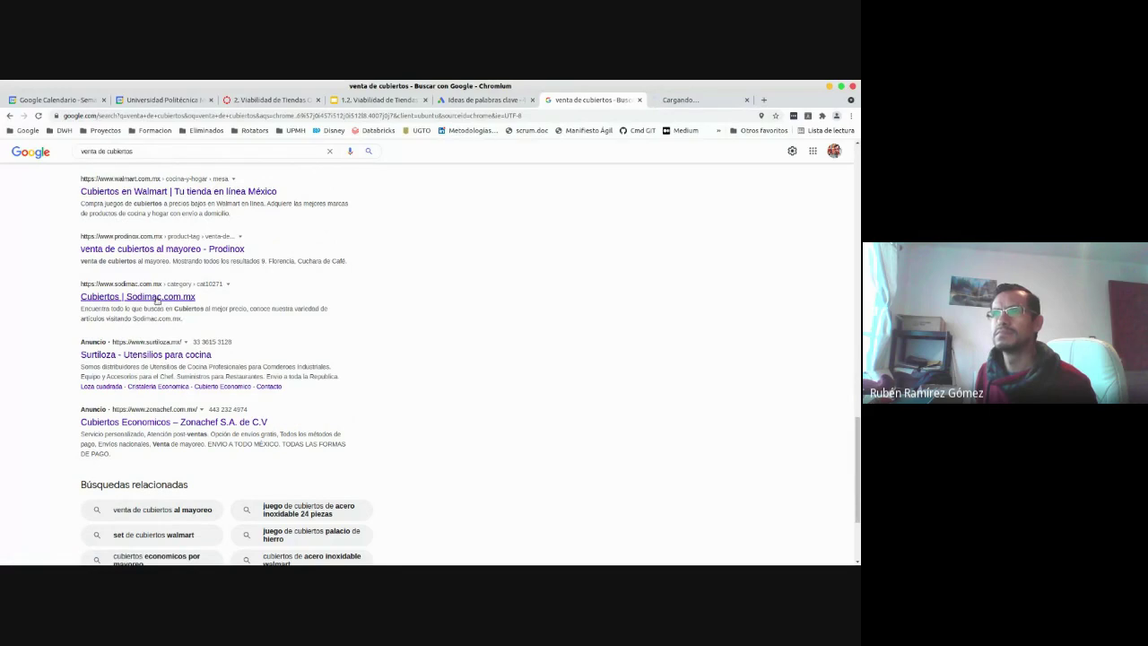
left_click(682, 104)
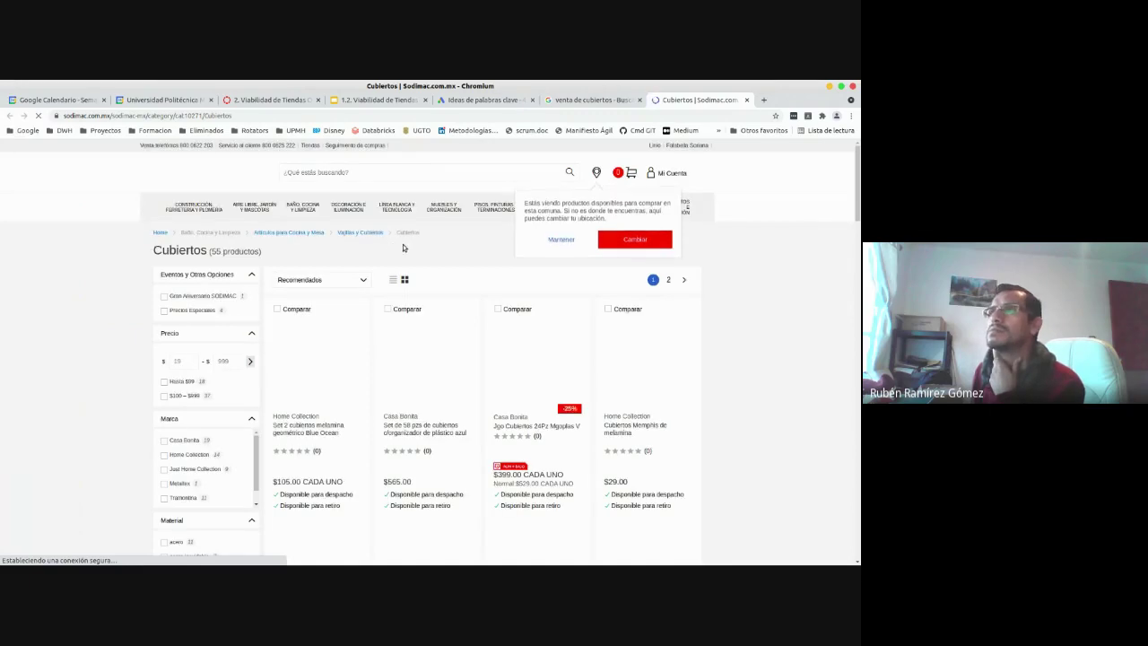
mouse_move(255, 206)
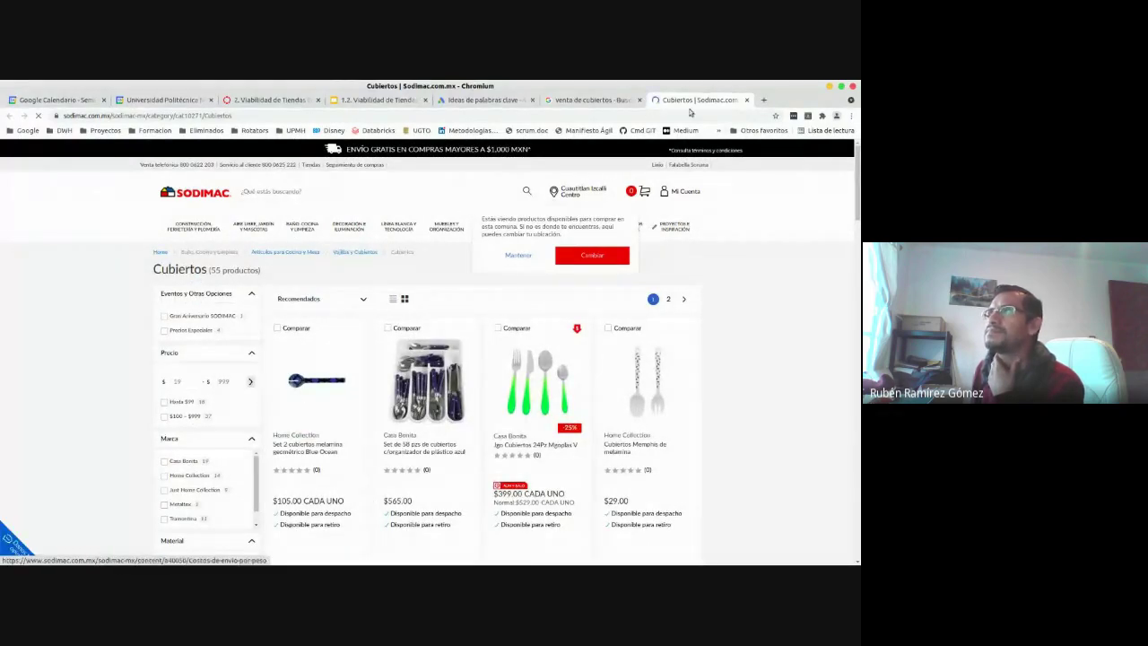
Return to the Google results, search for ecofriendly instead of venta de cubiertos, and accept the suggested spelling eco friendly
left_click(610, 101)
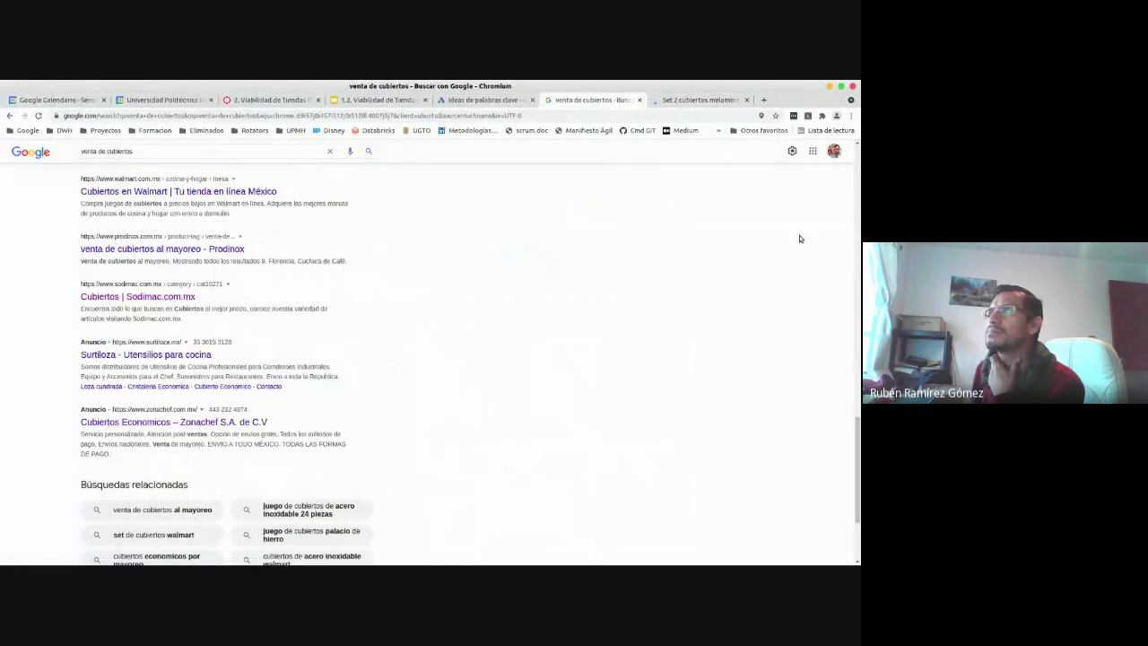
left_click_drag(858, 462, 857, 170)
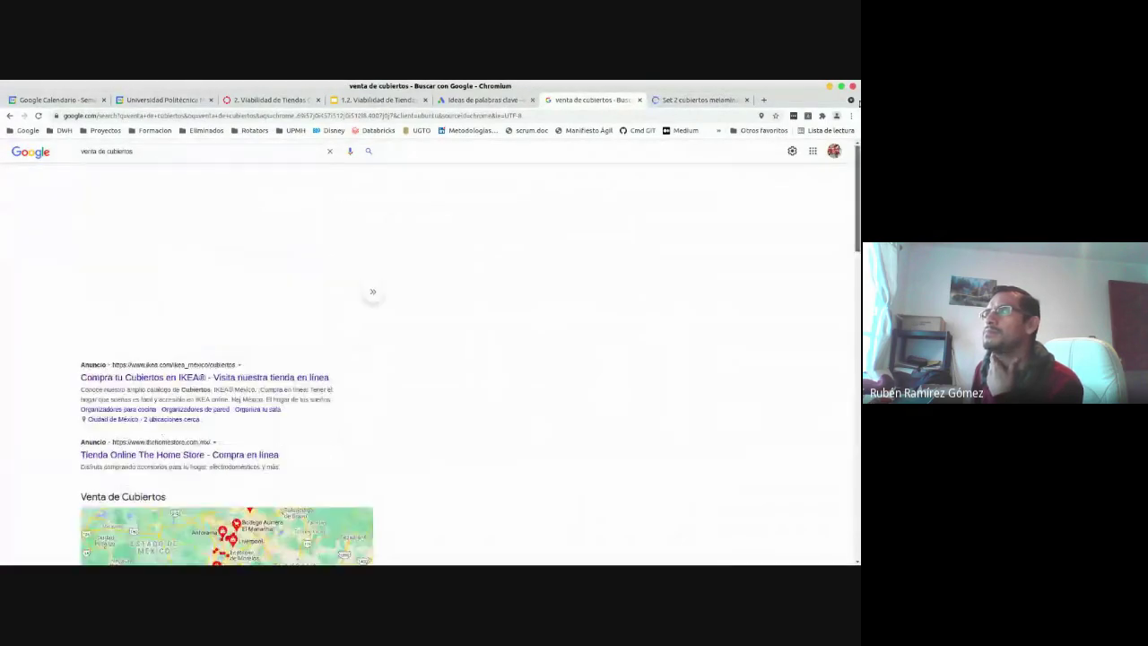
triple_click(85, 162)
key("BackSpace")
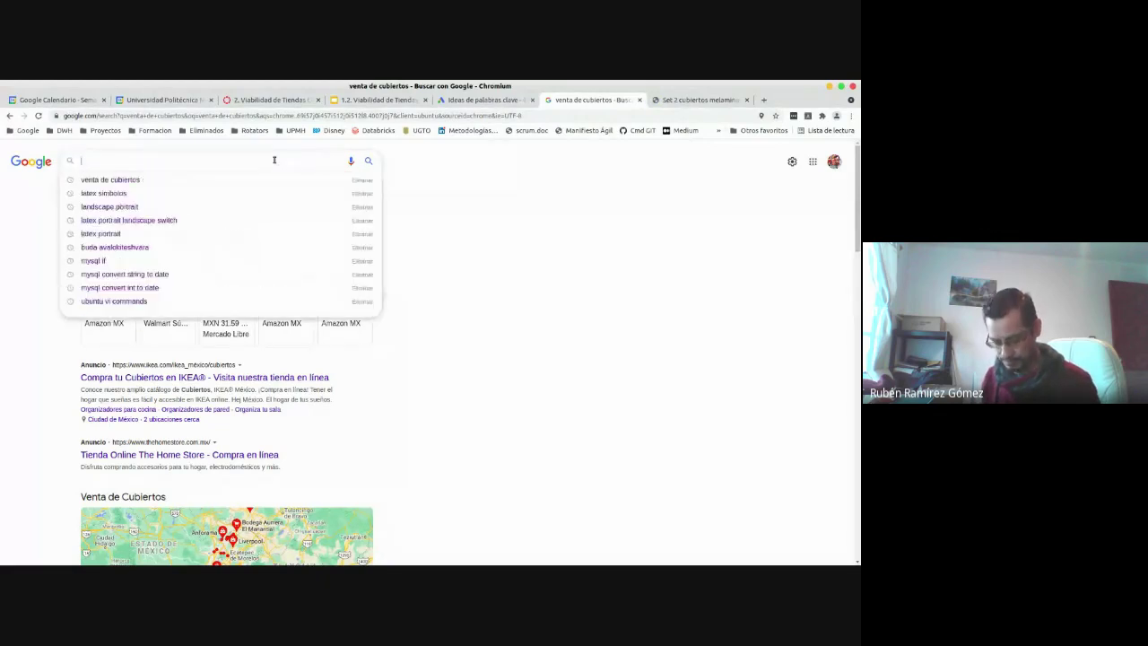
type("ecofiendr")
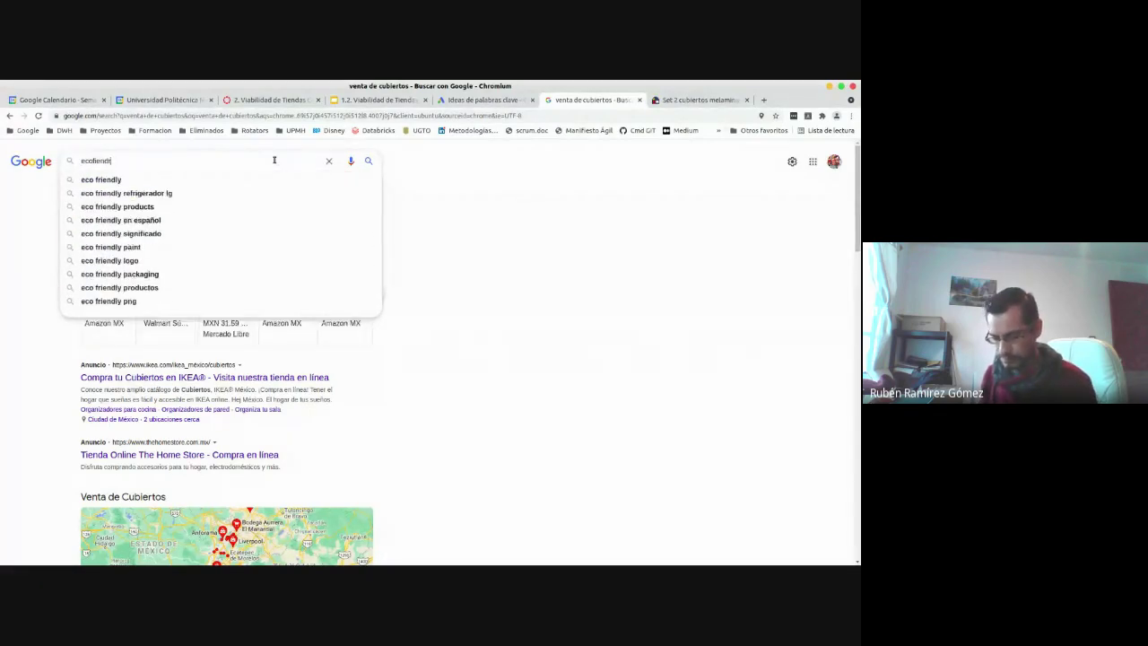
key("BackSpace")
type("ly")
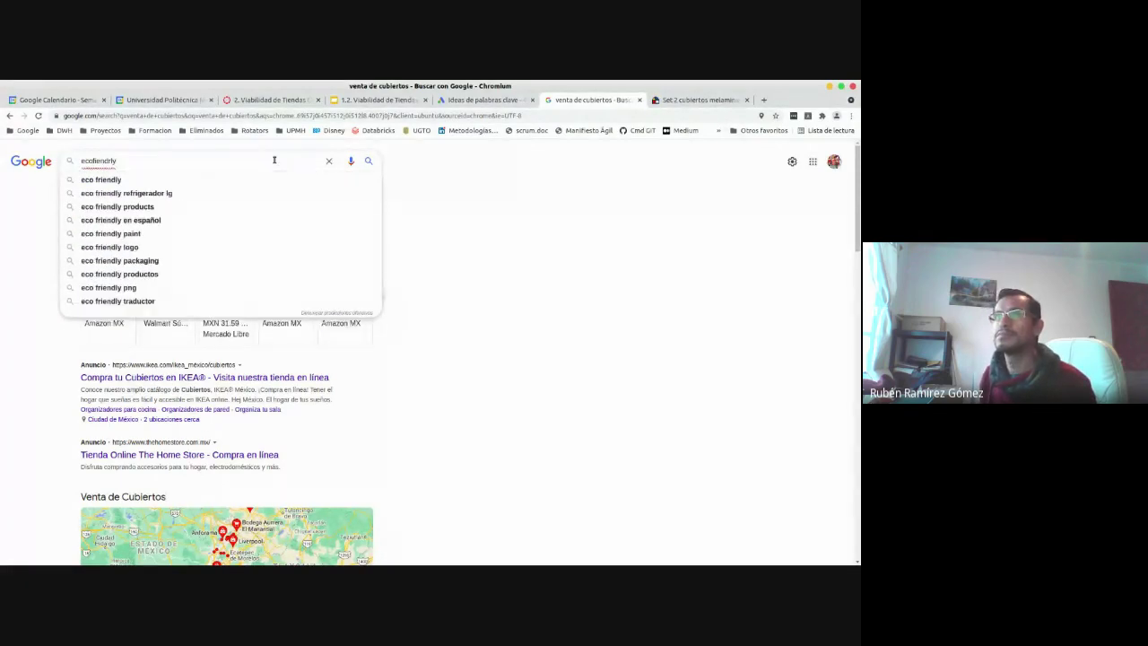
key("Down")
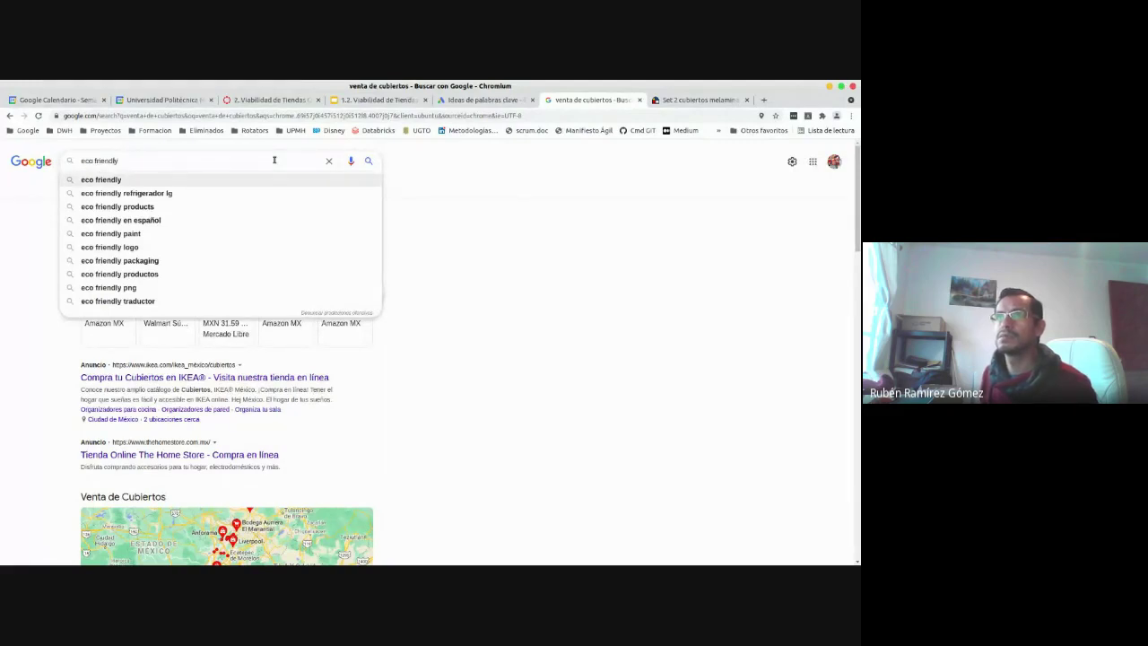
key("Up")
key("Return")
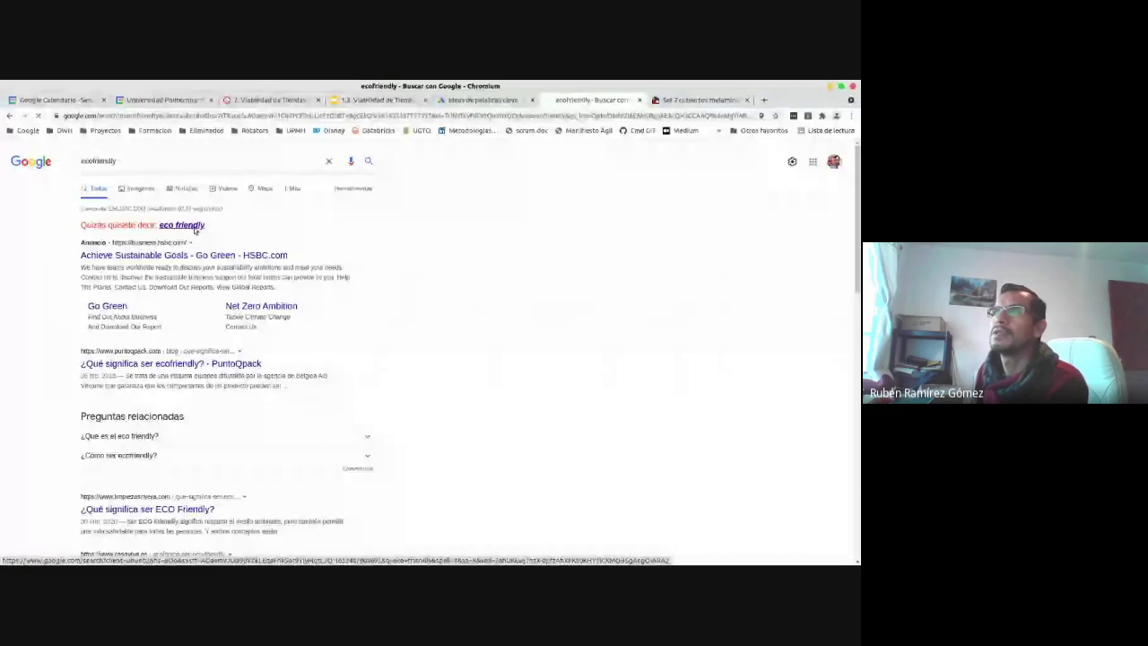
left_click(193, 229)
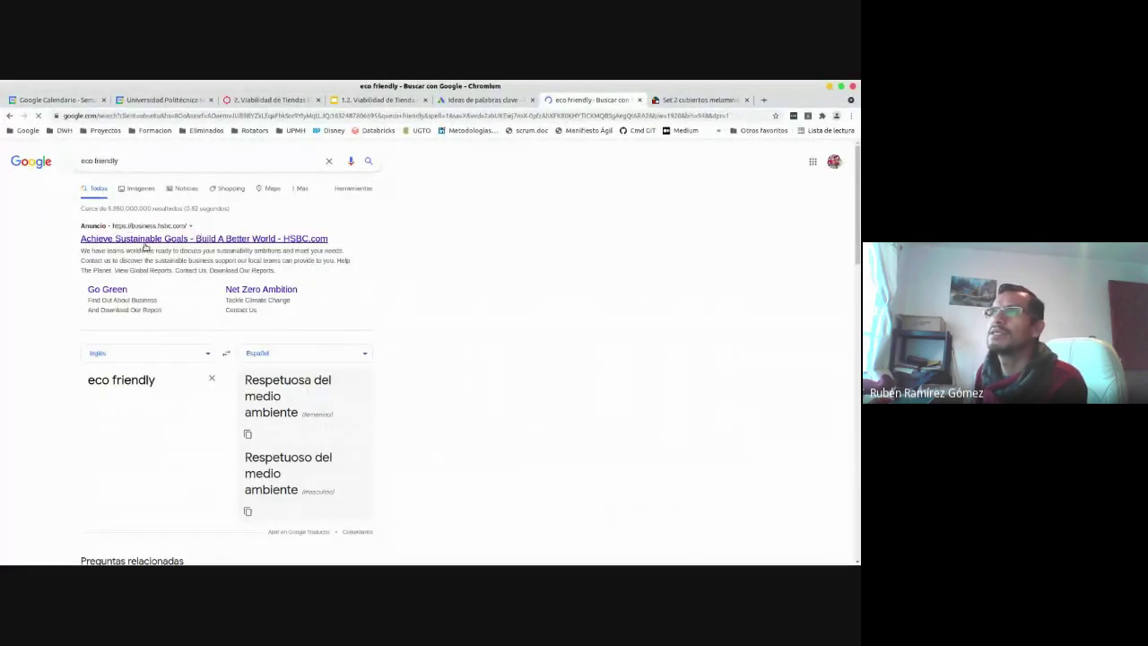
Switch to Keyword Planner, add eco friendly to the search keywords in place of tenedor, and get the updated keyword results
left_click(474, 99)
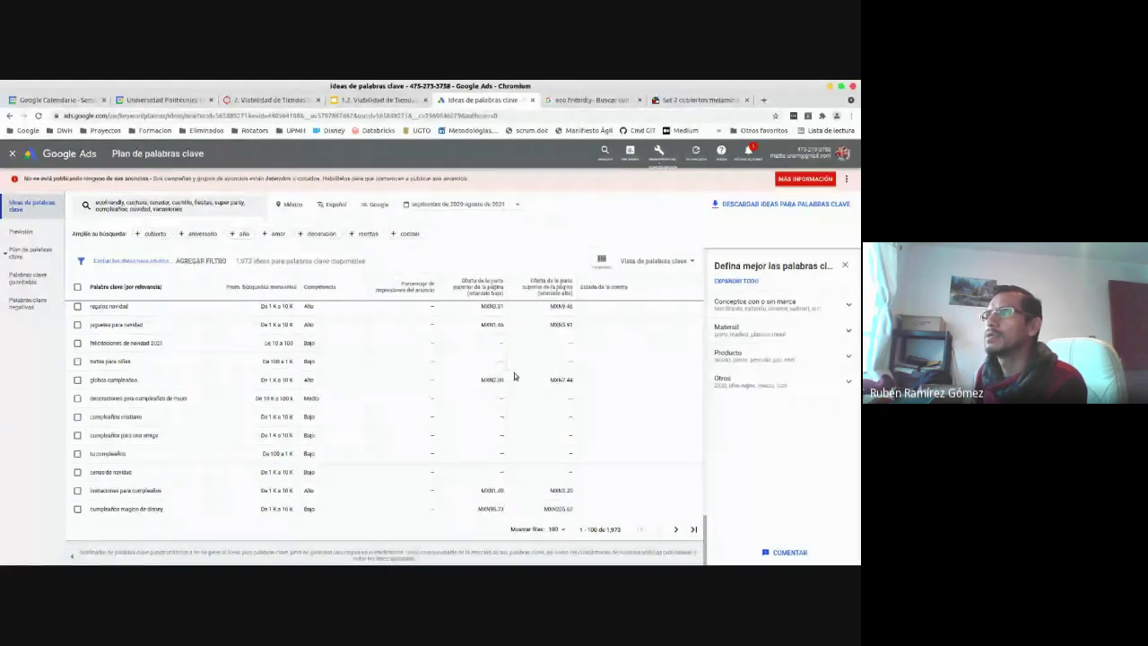
scroll(441, 386, "up", 10)
scroll(160, 348, "up", 5)
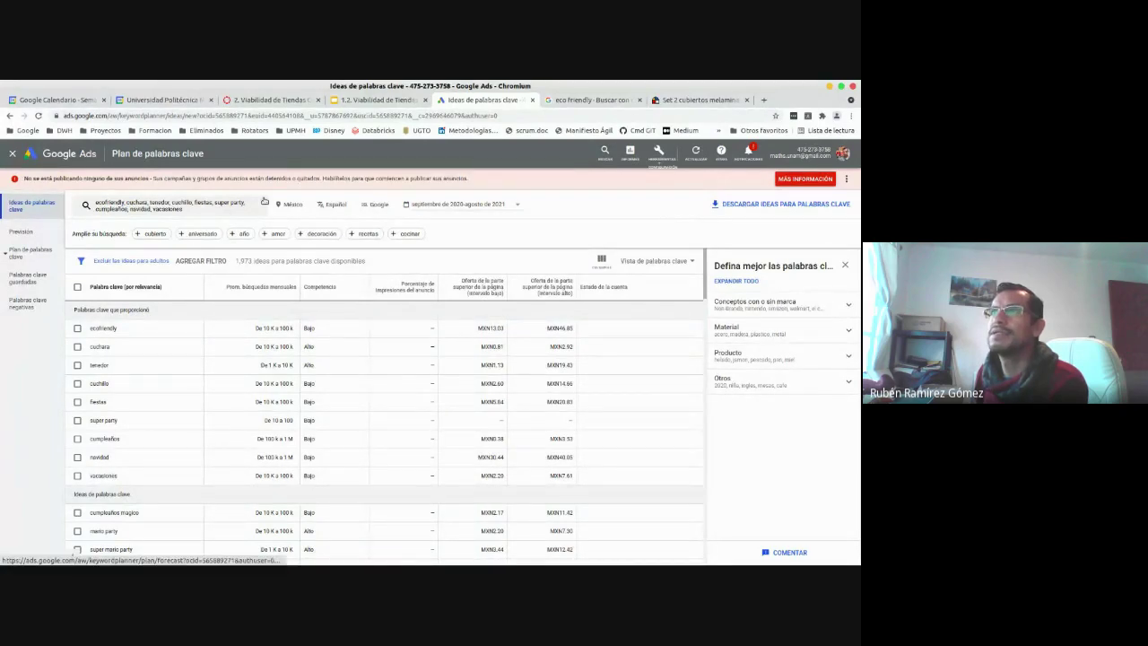
left_click(214, 210)
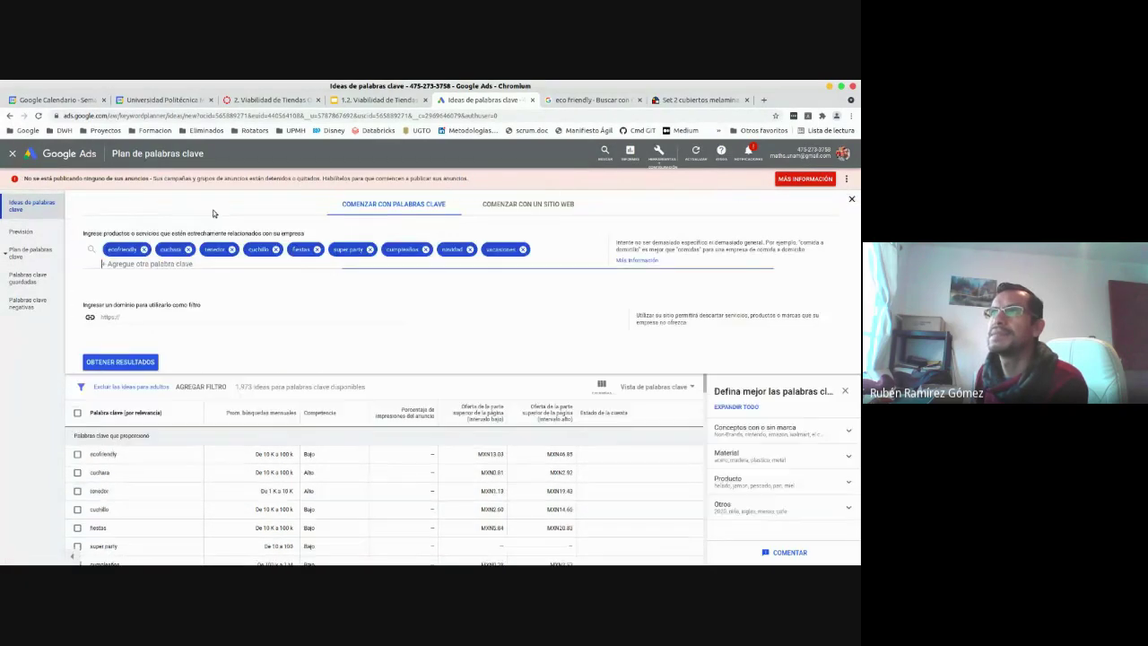
left_click(566, 256)
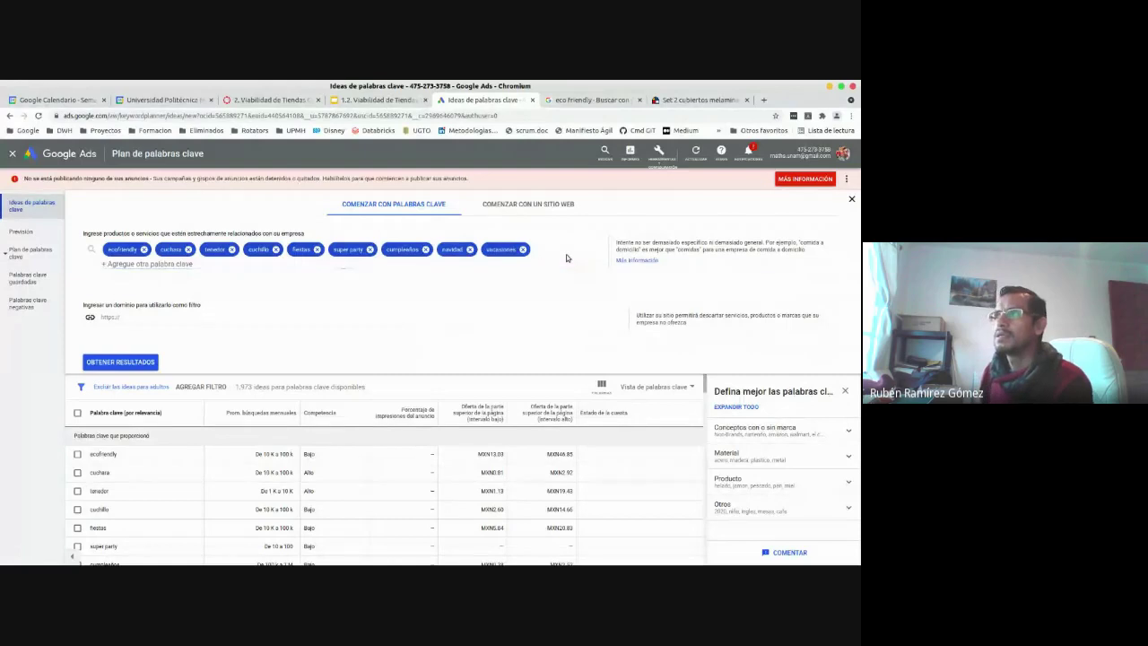
left_click(221, 263)
type("eco friend")
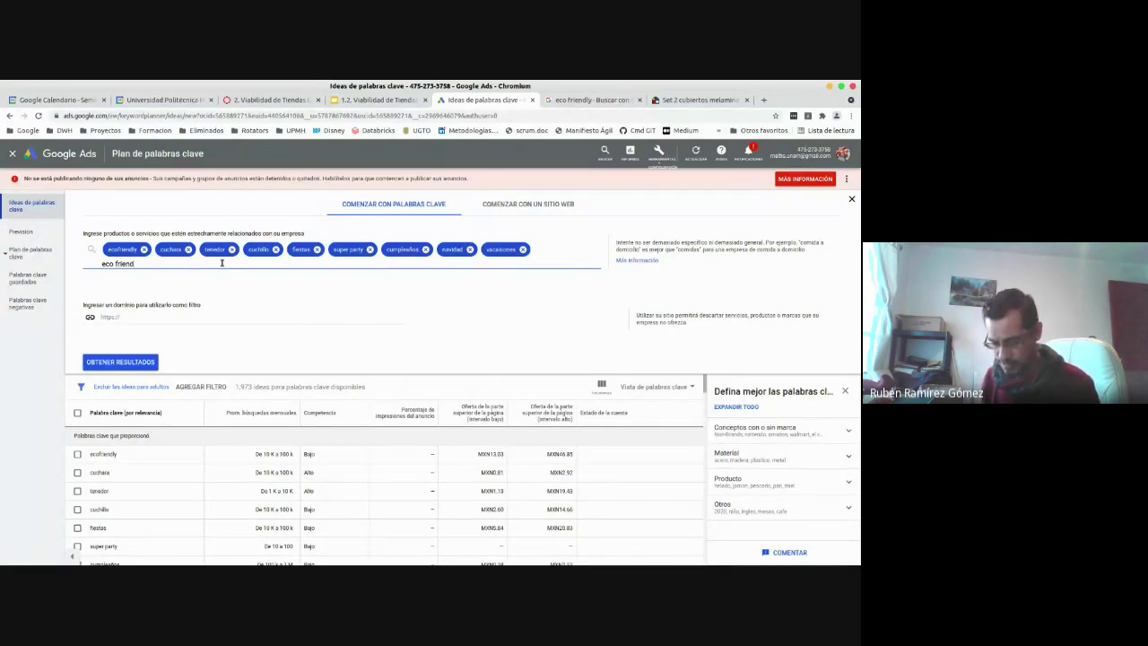
type("ly")
key("Return")
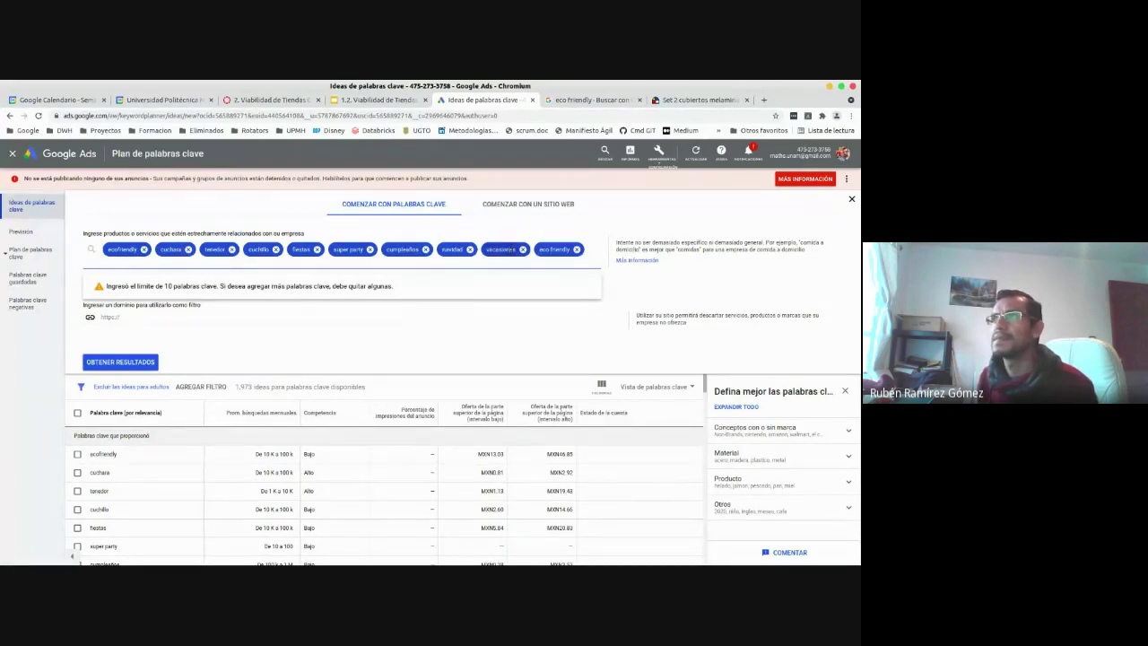
left_click(232, 249)
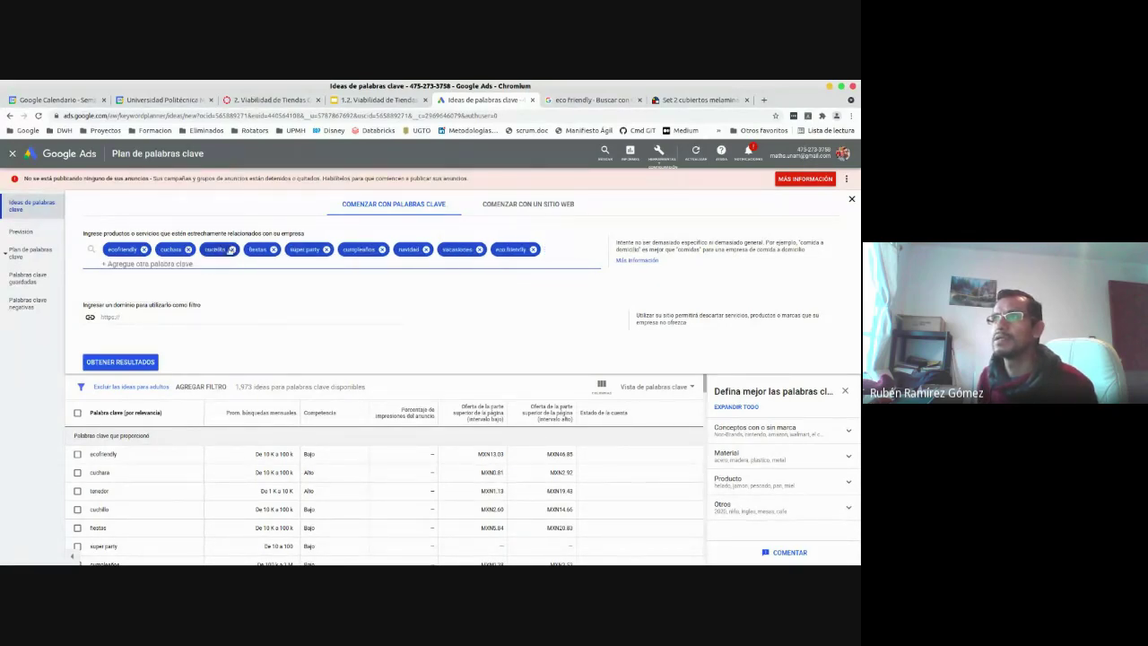
left_click(122, 362)
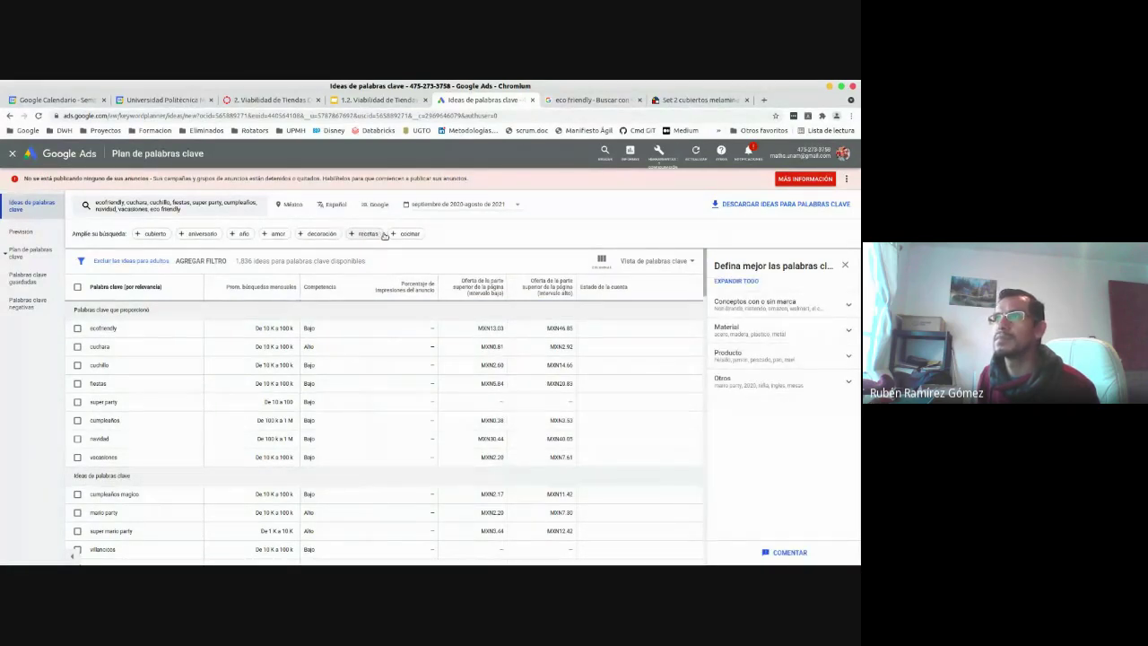
Reopen the search keywords list and get the results again for the same keywords
left_click(237, 213)
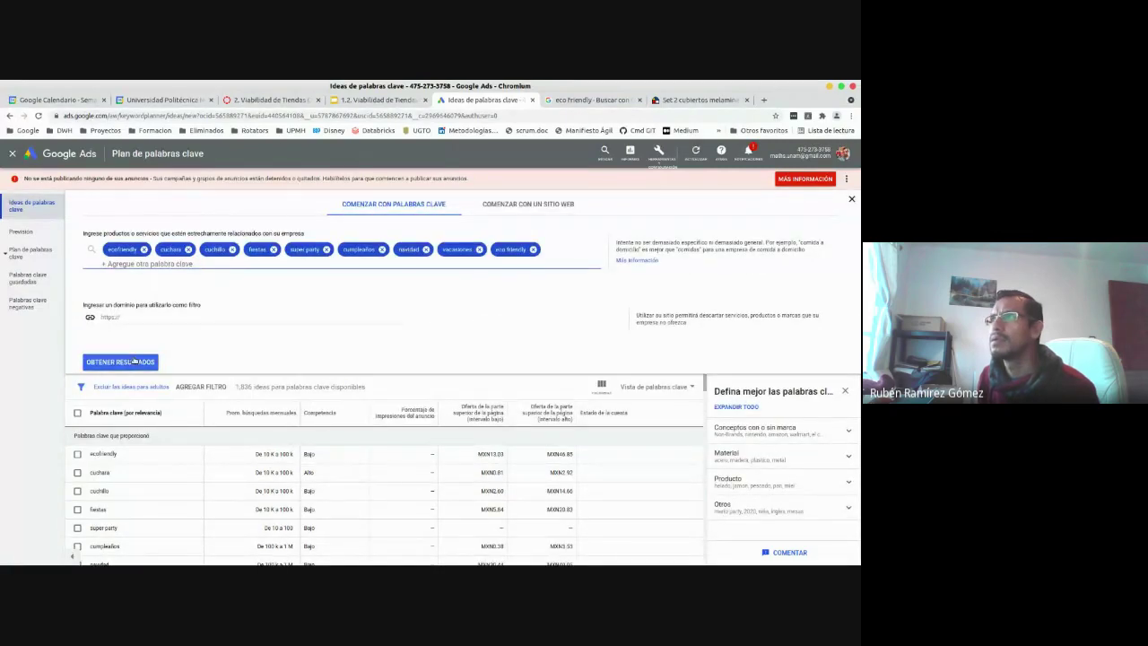
left_click(135, 361)
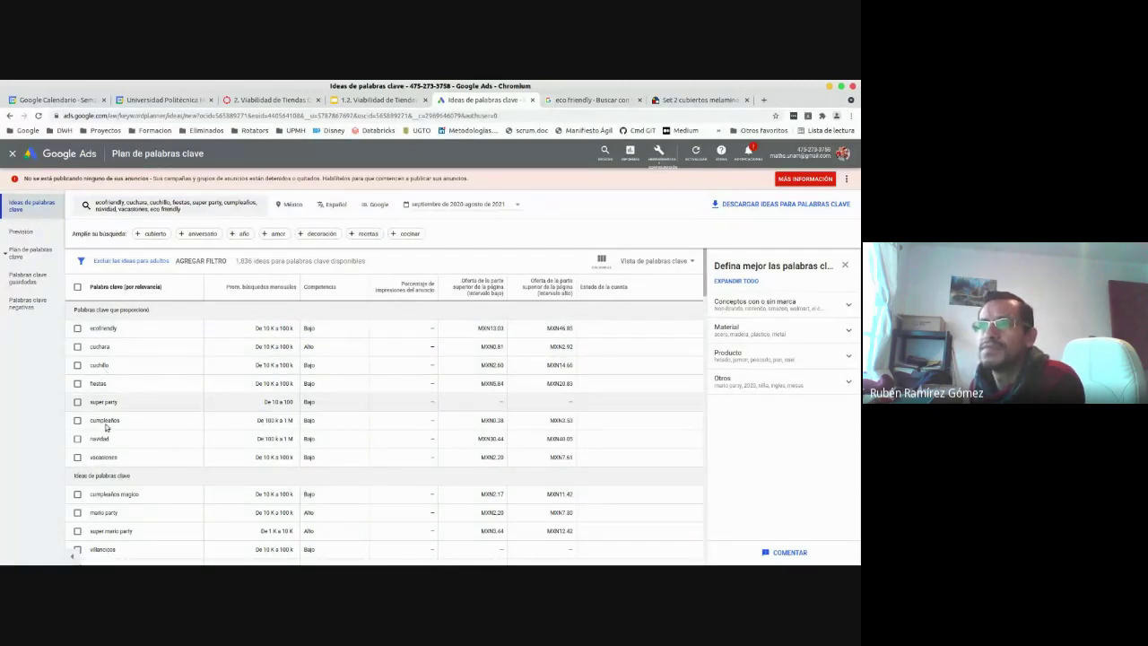
Switch to the Google results for eco friendly, open casa viva's article on being Eco-Friendly, and dismiss its discount pop-up
left_click(588, 99)
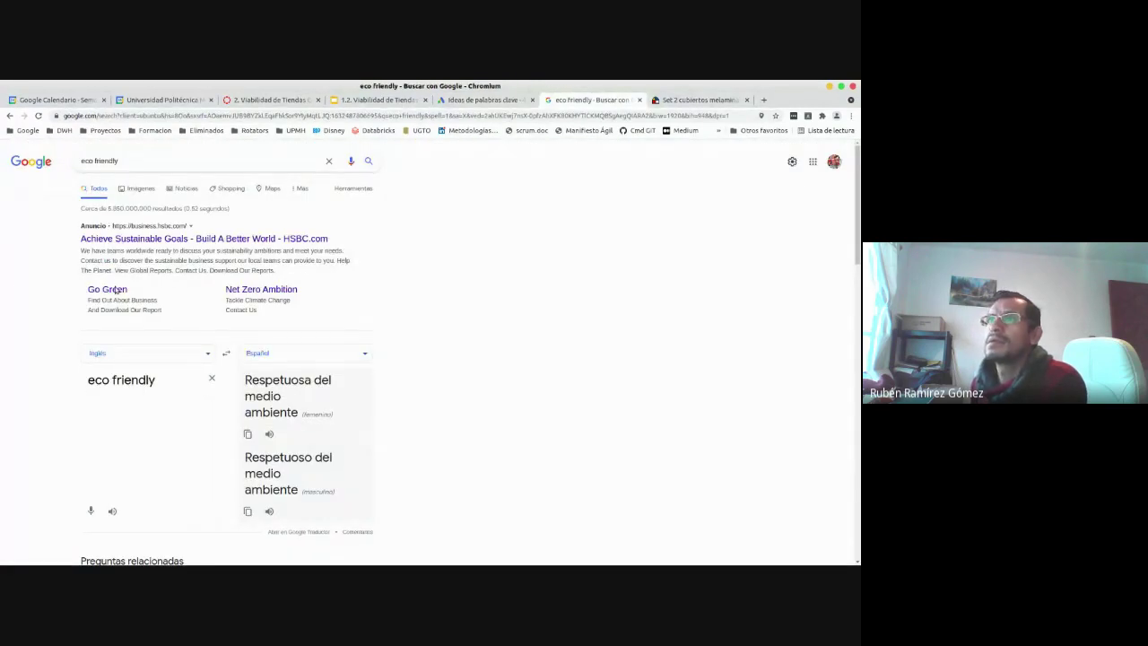
scroll(40, 361, "down", 3)
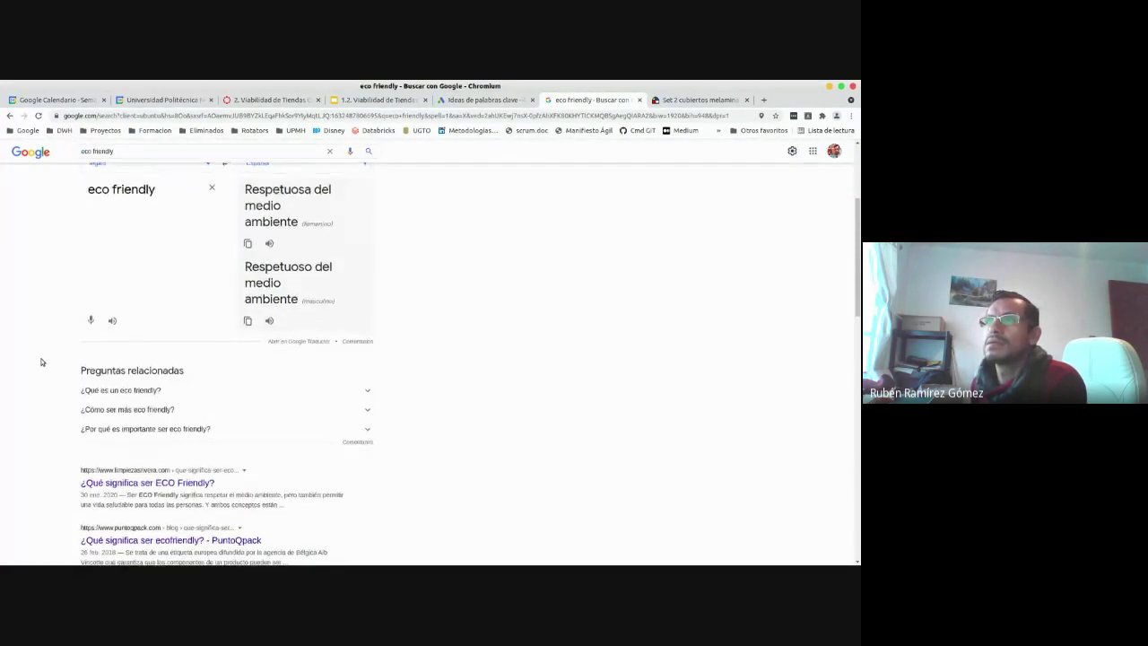
scroll(40, 362, "down", 4)
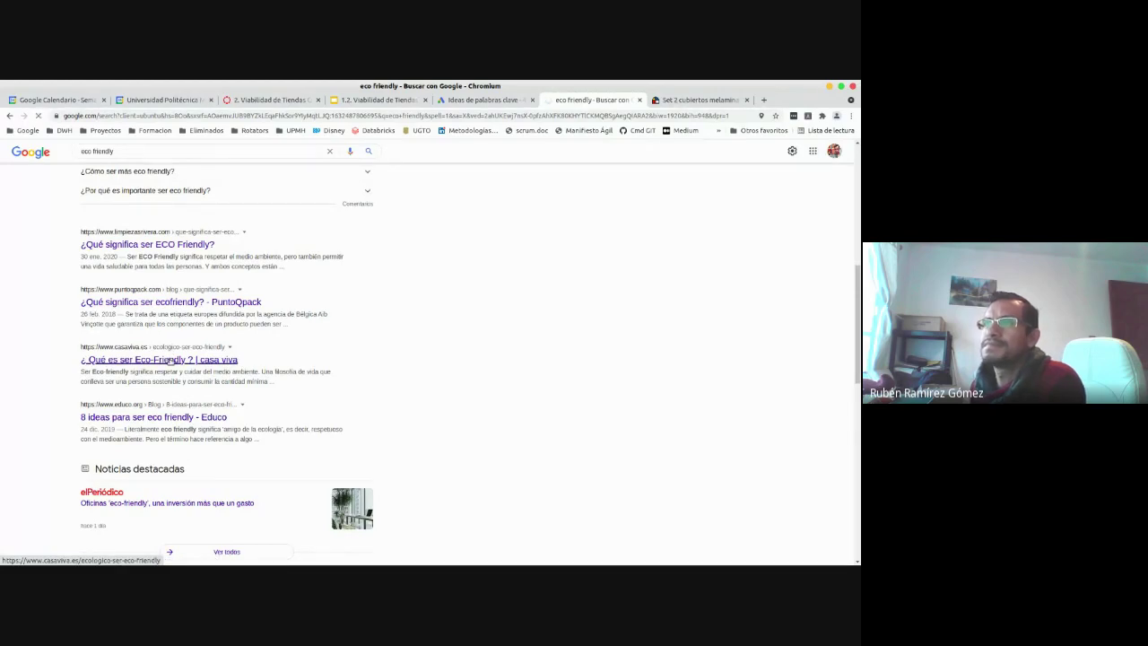
left_click(168, 361)
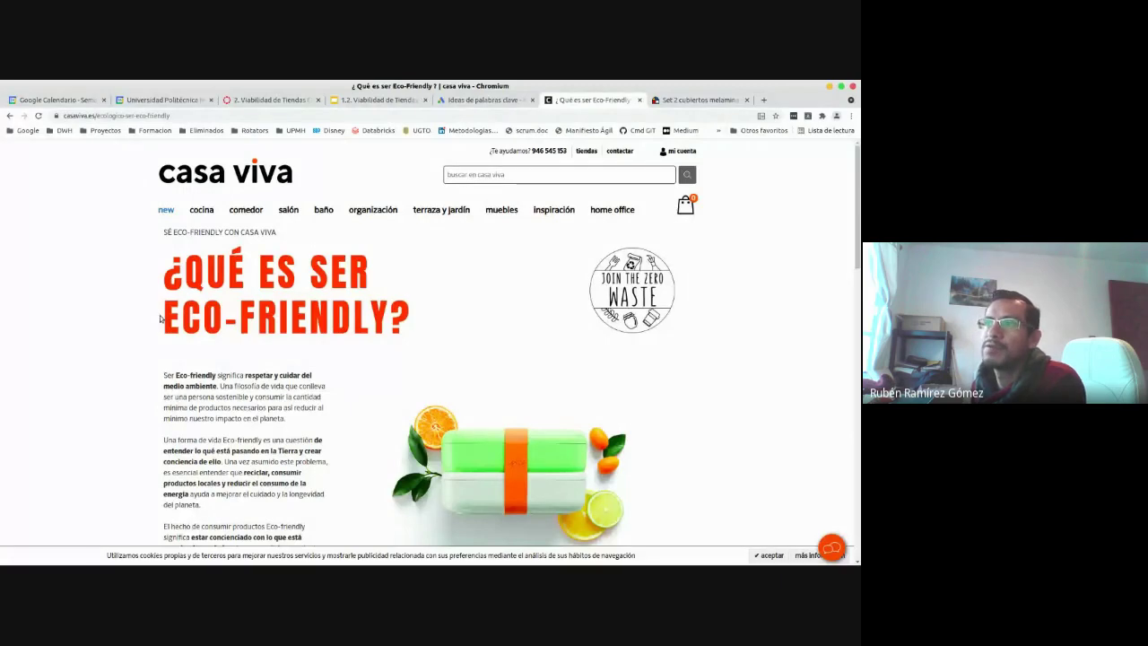
left_click_drag(160, 317, 363, 329)
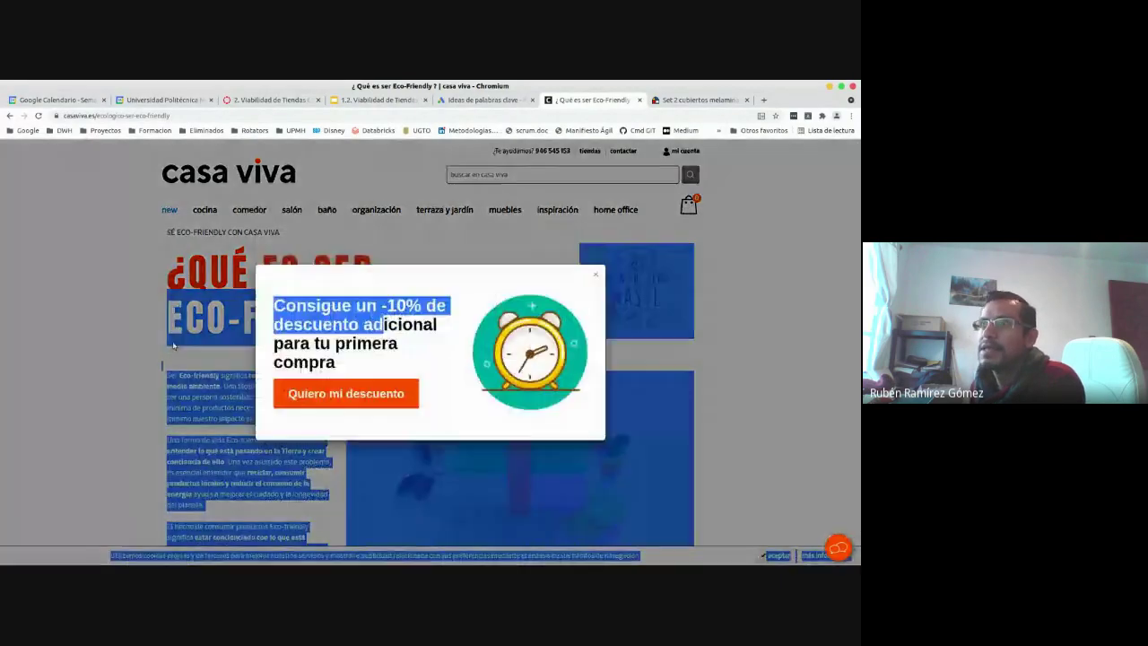
left_click(386, 318)
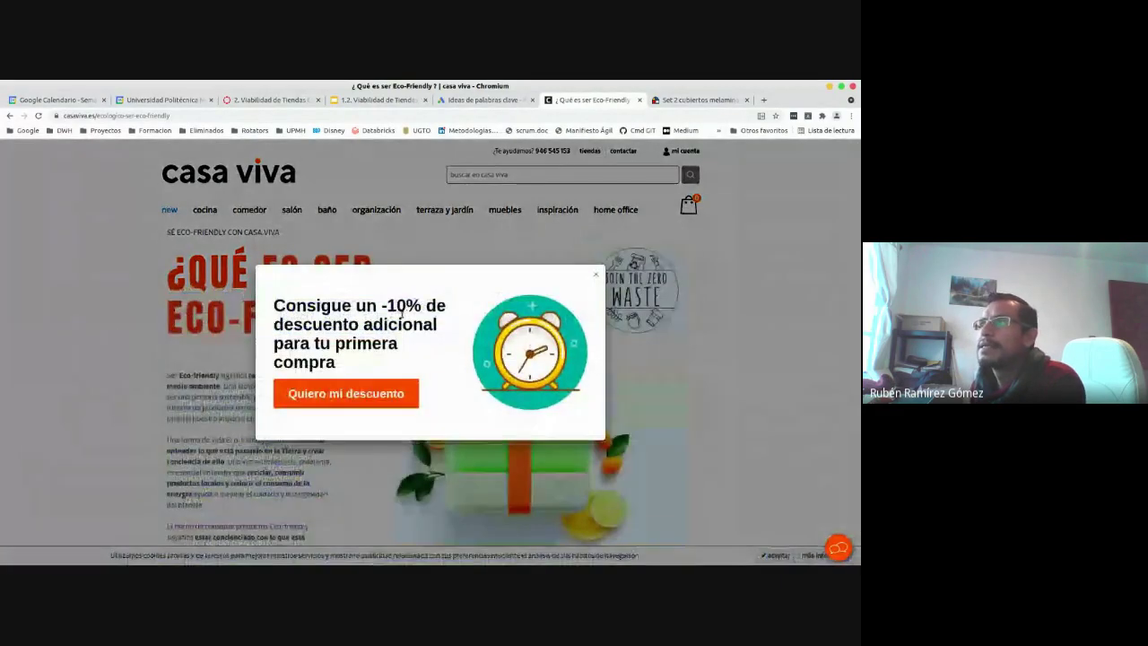
left_click(597, 275)
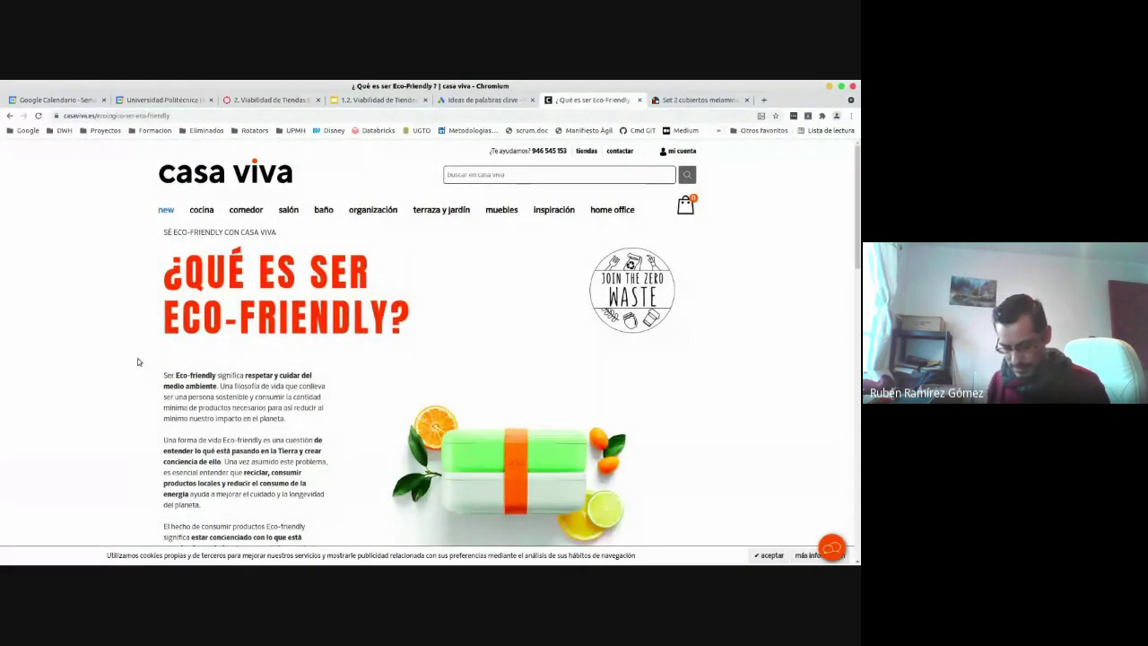
Find eco within the casa viva page, and change the search term to friendly
key("ctrl+f")
type("eco")
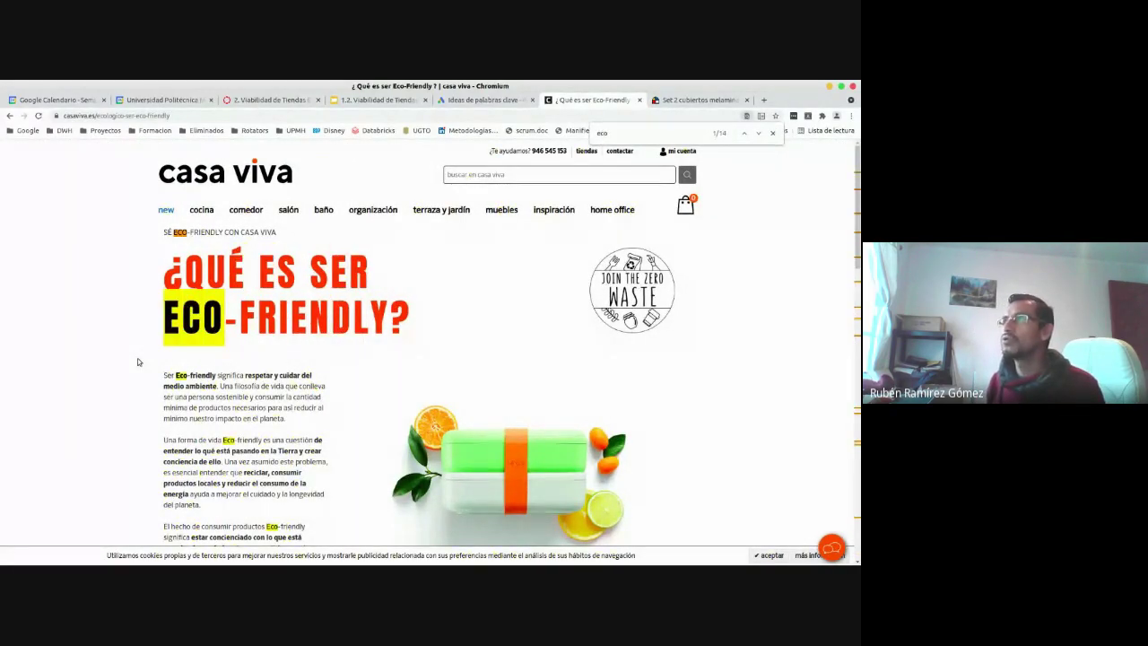
key("BackSpace")
key("BackSpace")
key("BackSpace")
type("f")
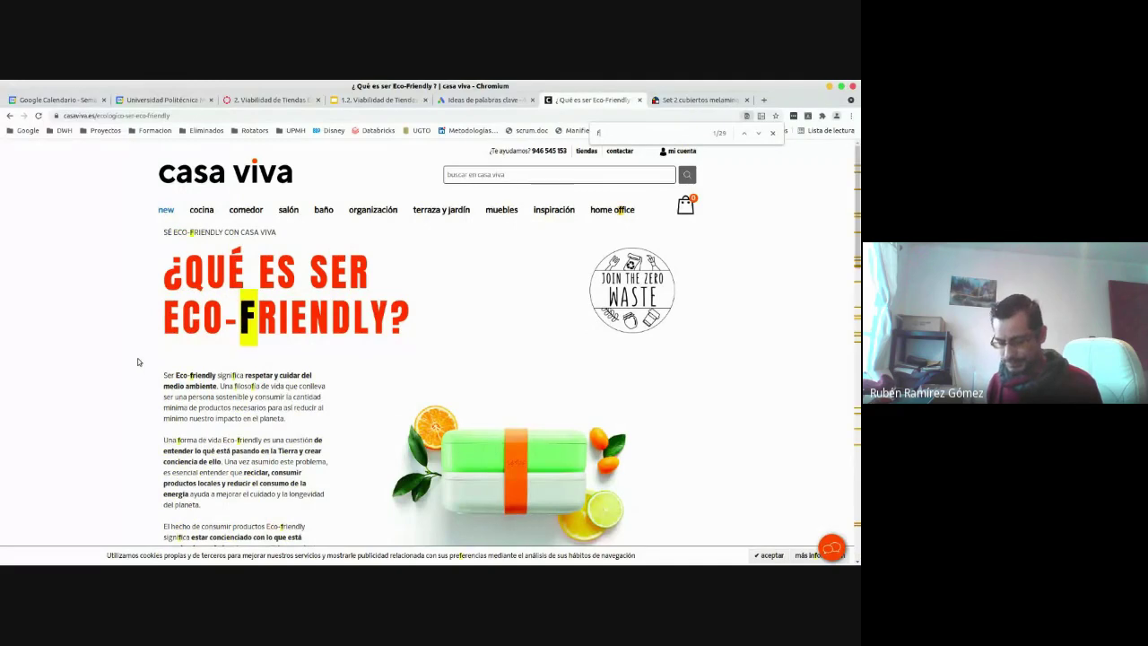
type("riend")
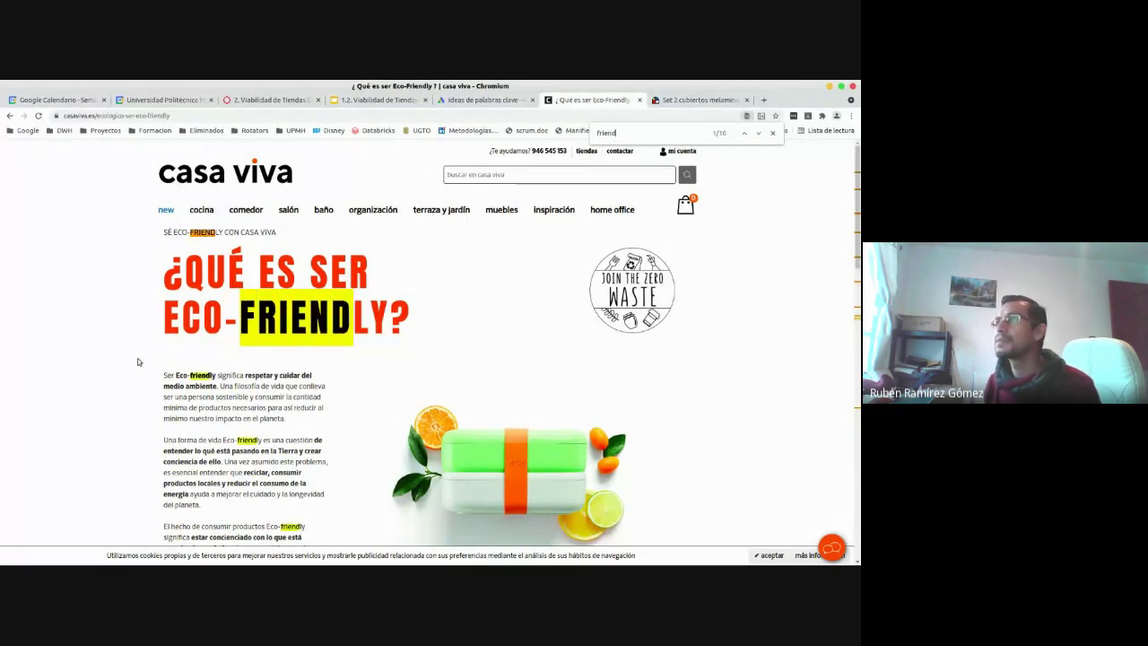
type("ly")
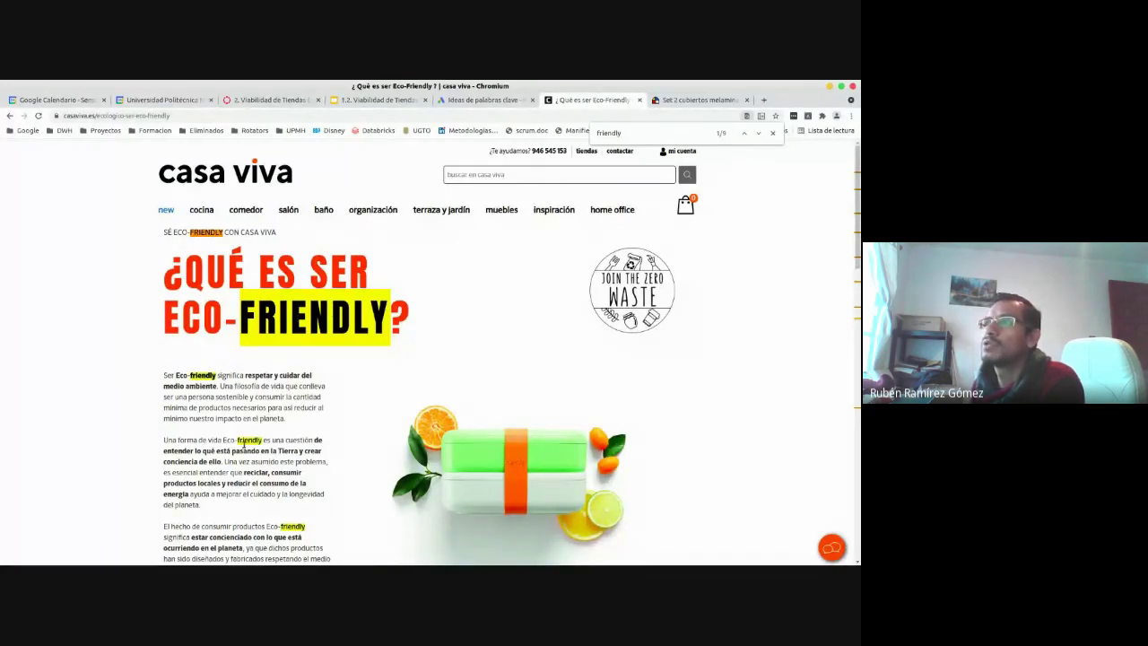
Look through the whole casa viva article for uses of friendly, down to the footer and back to the main heading
scroll(286, 519, "down", 5)
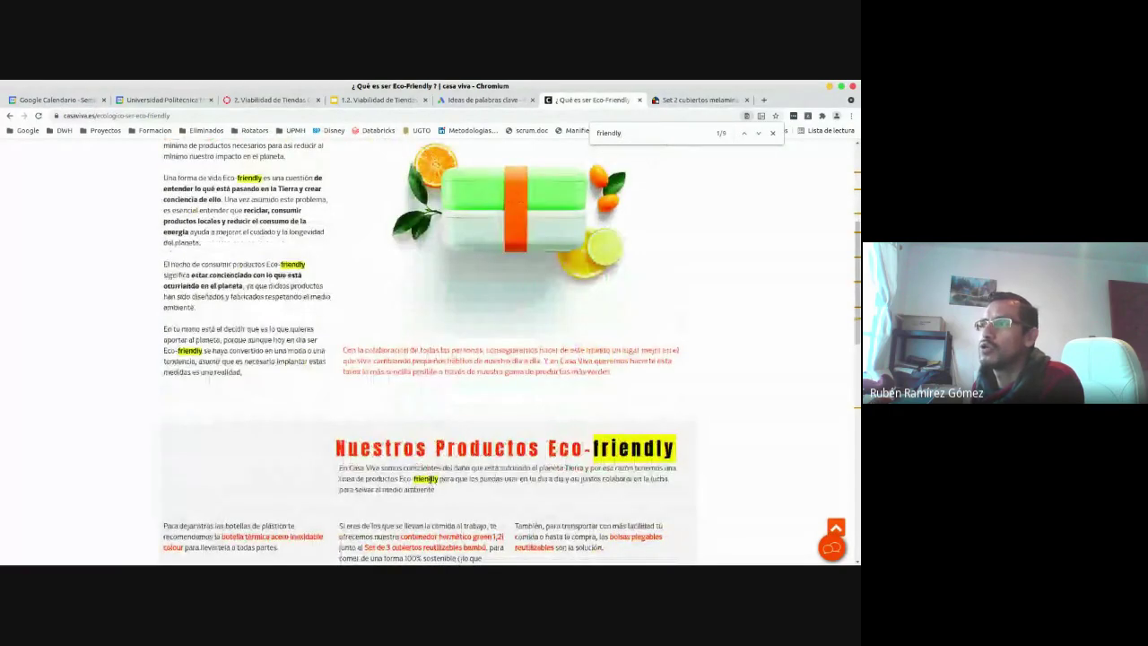
scroll(430, 479, "down", 5)
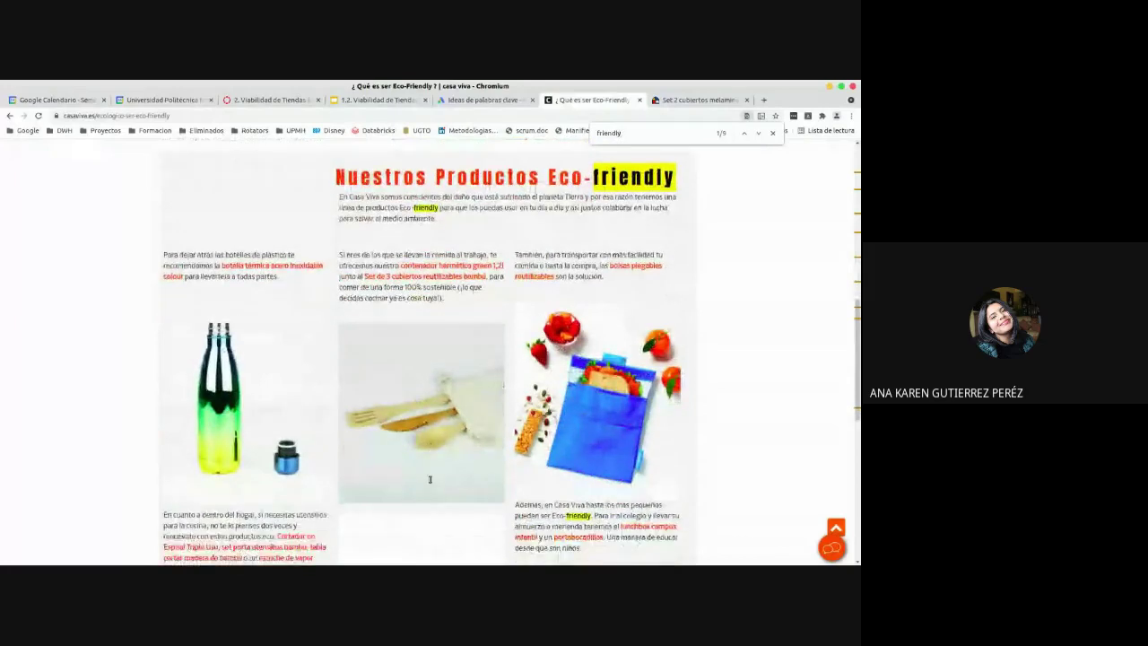
scroll(430, 480, "down", 2)
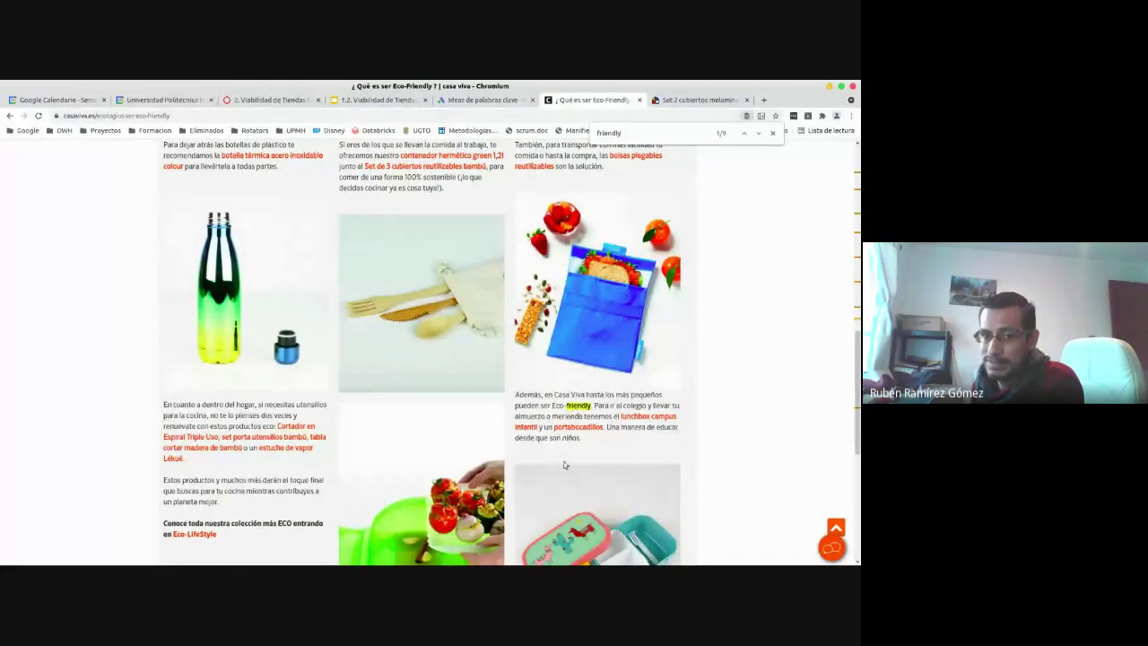
scroll(566, 465, "down", 7)
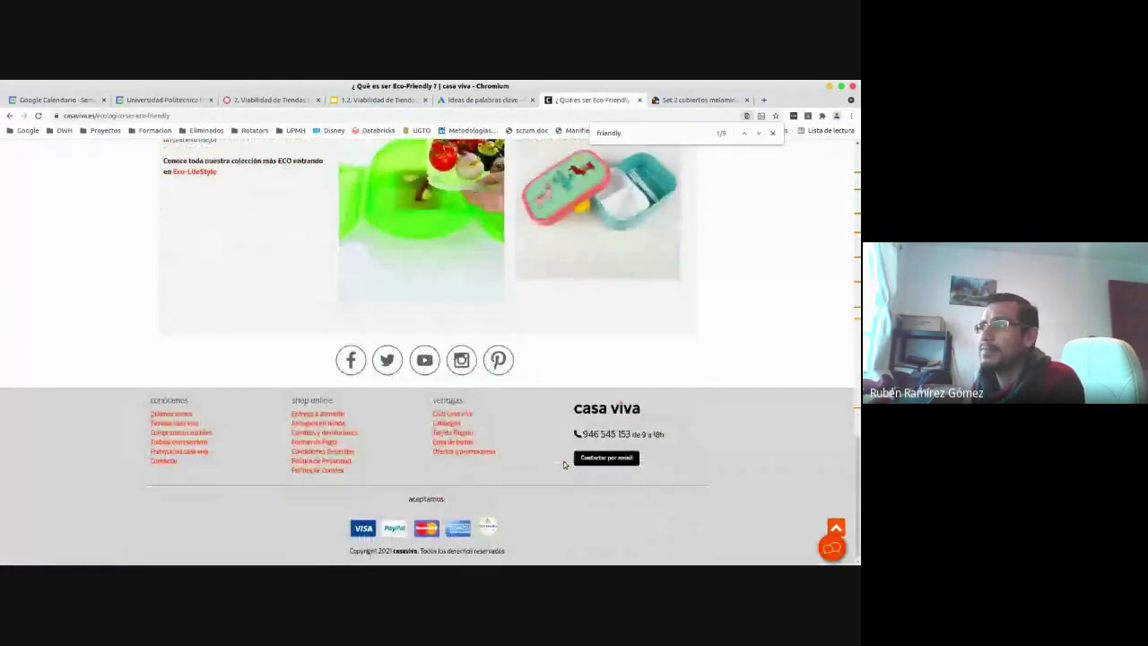
scroll(564, 461, "up", 12)
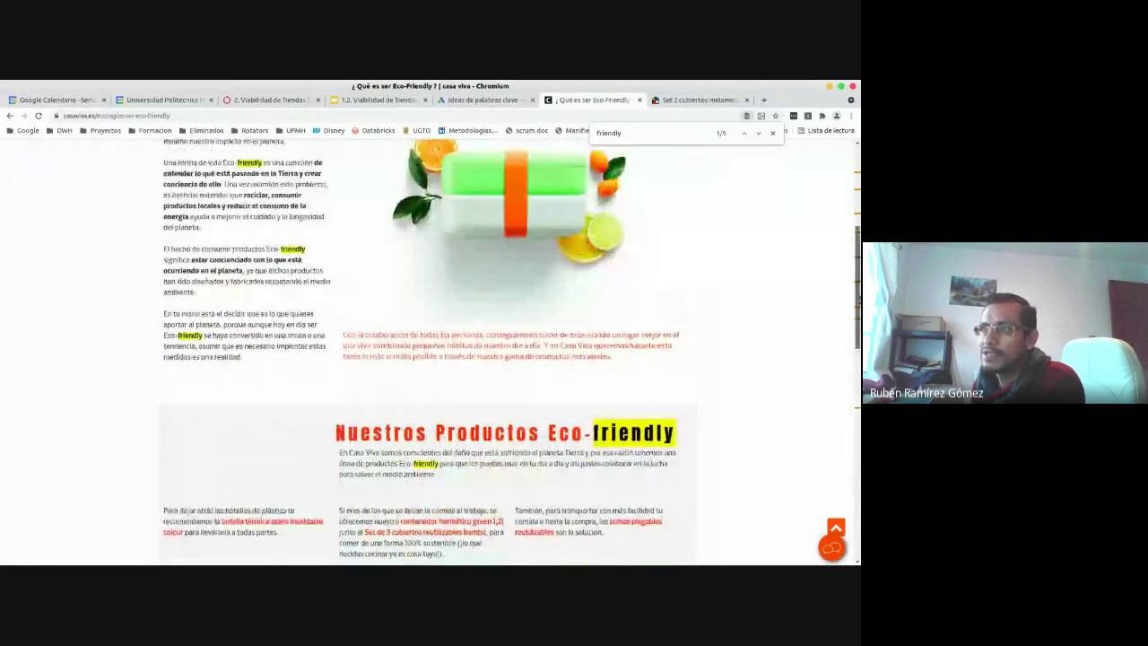
scroll(509, 350, "up", 5)
scroll(510, 350, "down", 2)
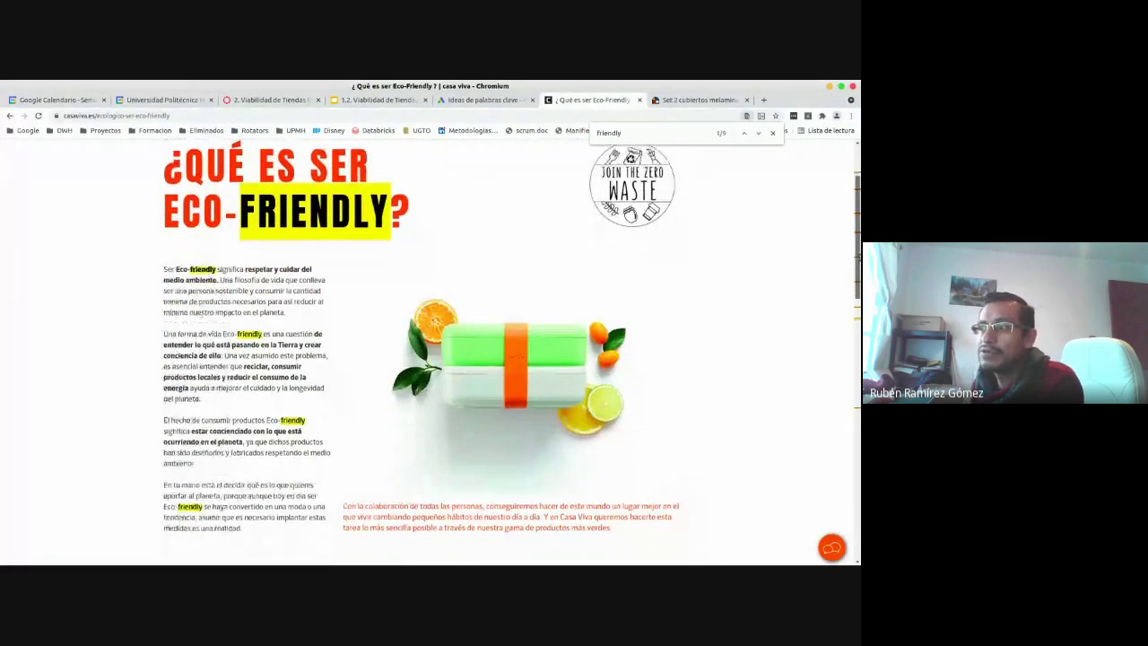
Highlight the introductory paragraphs, the ¿Qué es ser Eco-Friendly? heading and the line above it to examine where the keyword is used
left_click_drag(156, 266, 258, 534)
scroll(235, 395, "up", 1)
scroll(235, 394, "up", 2)
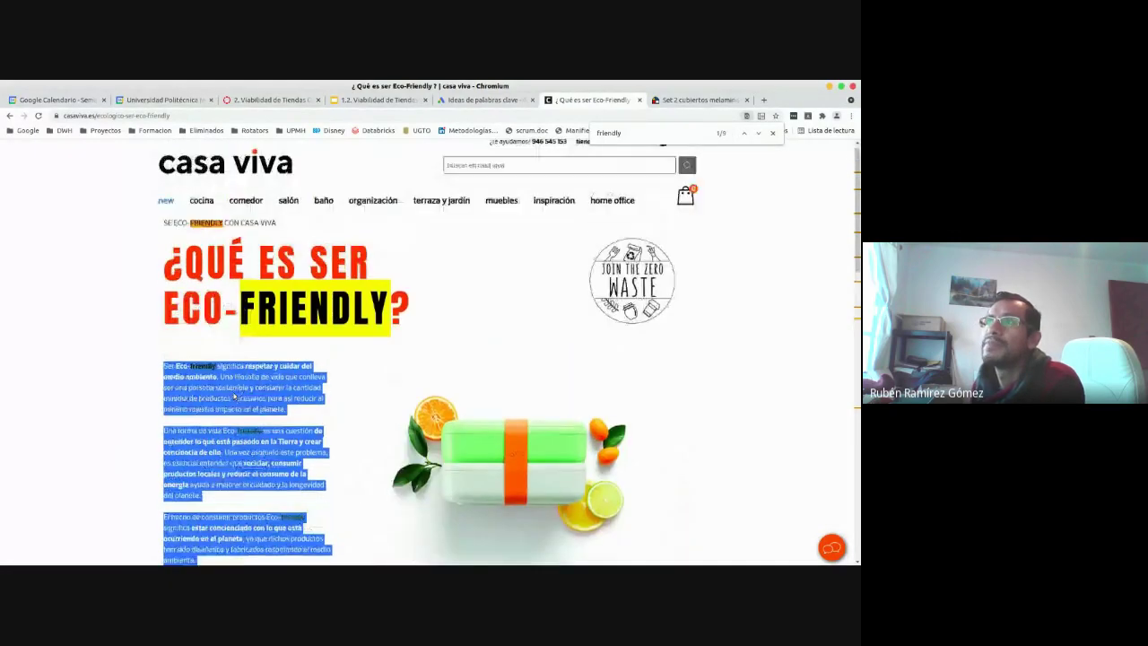
left_click_drag(695, 339, 354, 315)
left_click_drag(226, 306, 241, 232)
left_click(137, 254)
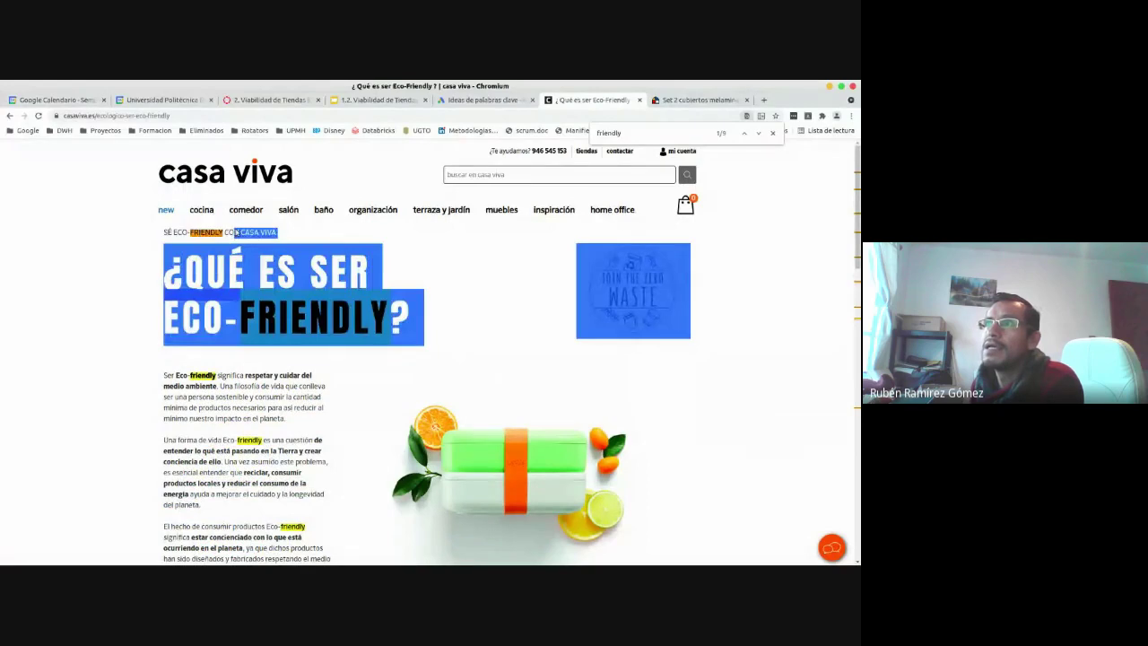
left_click(284, 228)
mouse_move(170, 232)
left_mouse_down()
mouse_move(274, 235)
mouse_move(157, 235)
left_mouse_up()
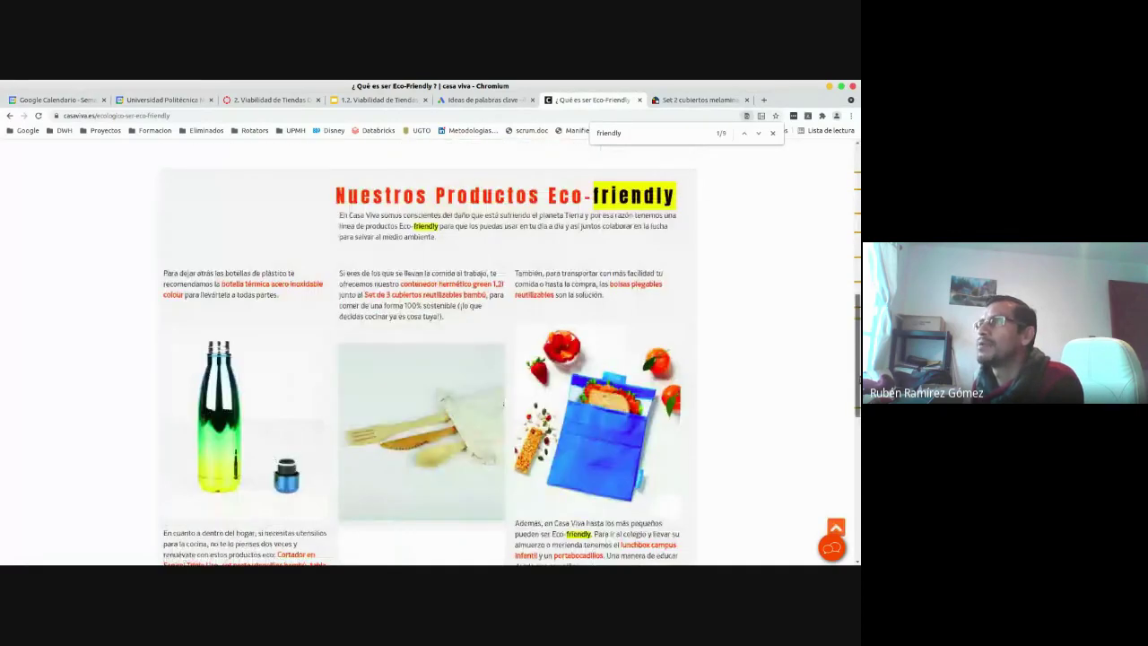
Examine the keyword in the Nuestros Productos Eco-friendly heading and the paragraph beneath it by highlighting them
scroll(398, 251, "up", 1)
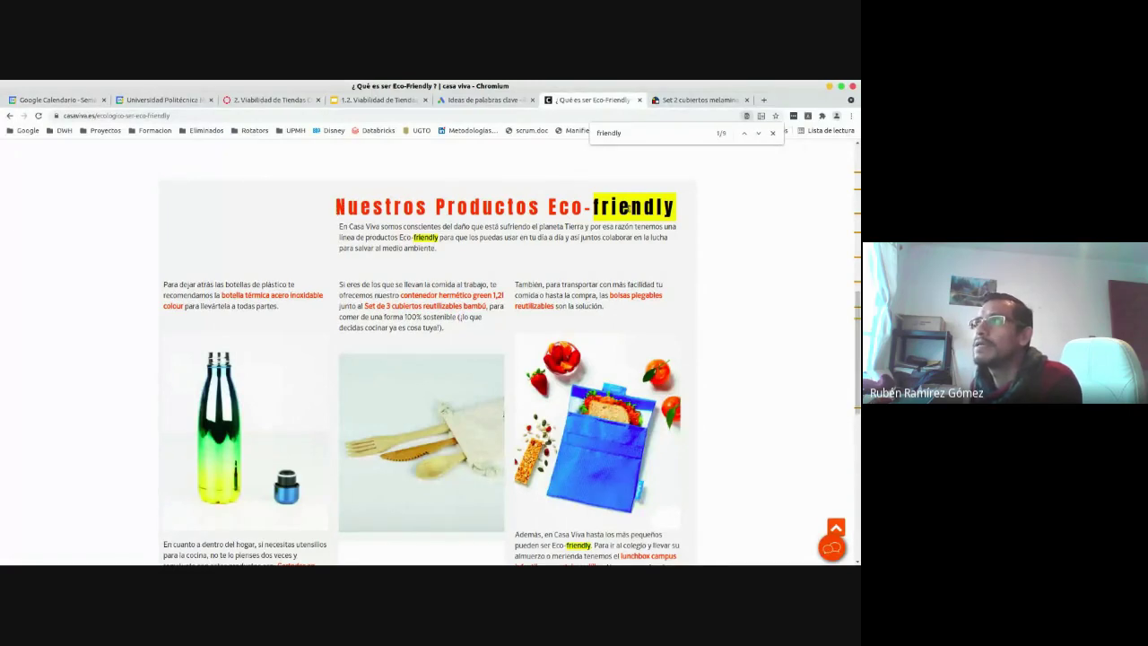
left_click_drag(338, 208, 438, 249)
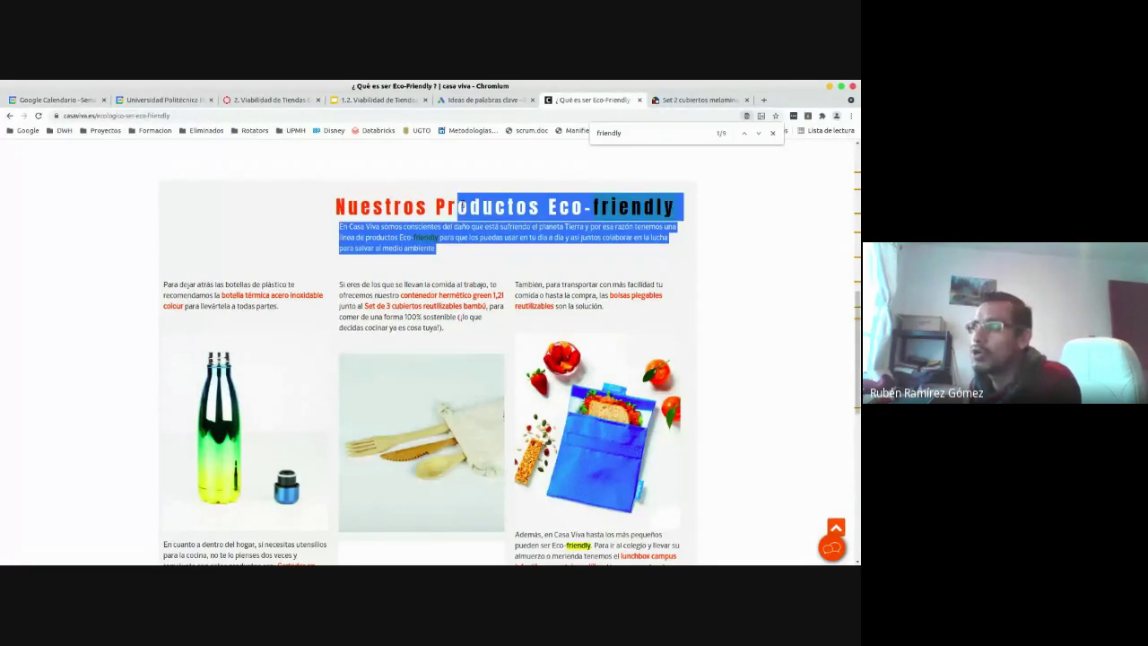
left_click(565, 208)
left_click_drag(547, 209, 677, 207)
left_click(402, 241)
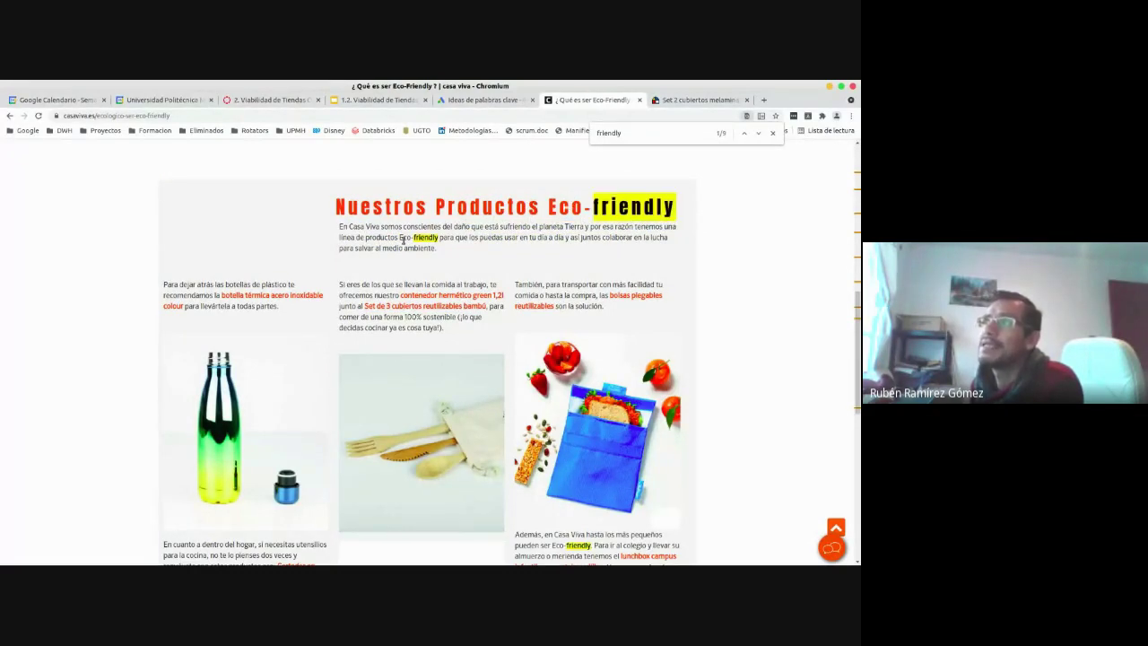